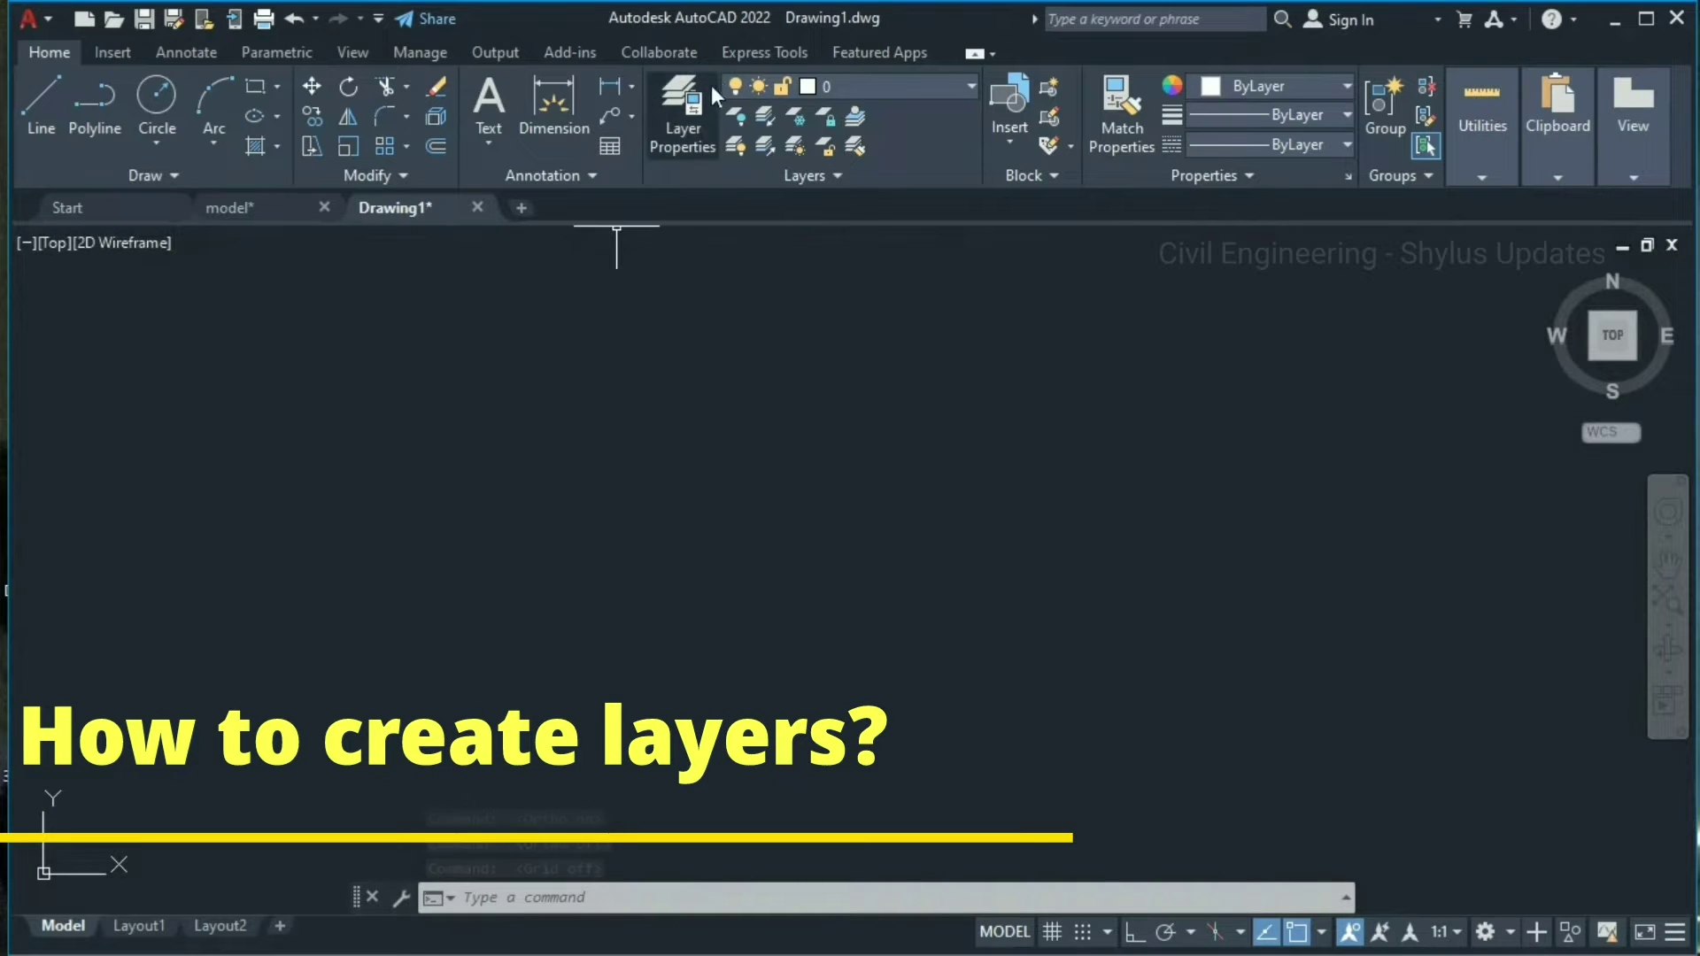
- Create a new layer named circle and assign it green index color 100
left_click(679, 117)
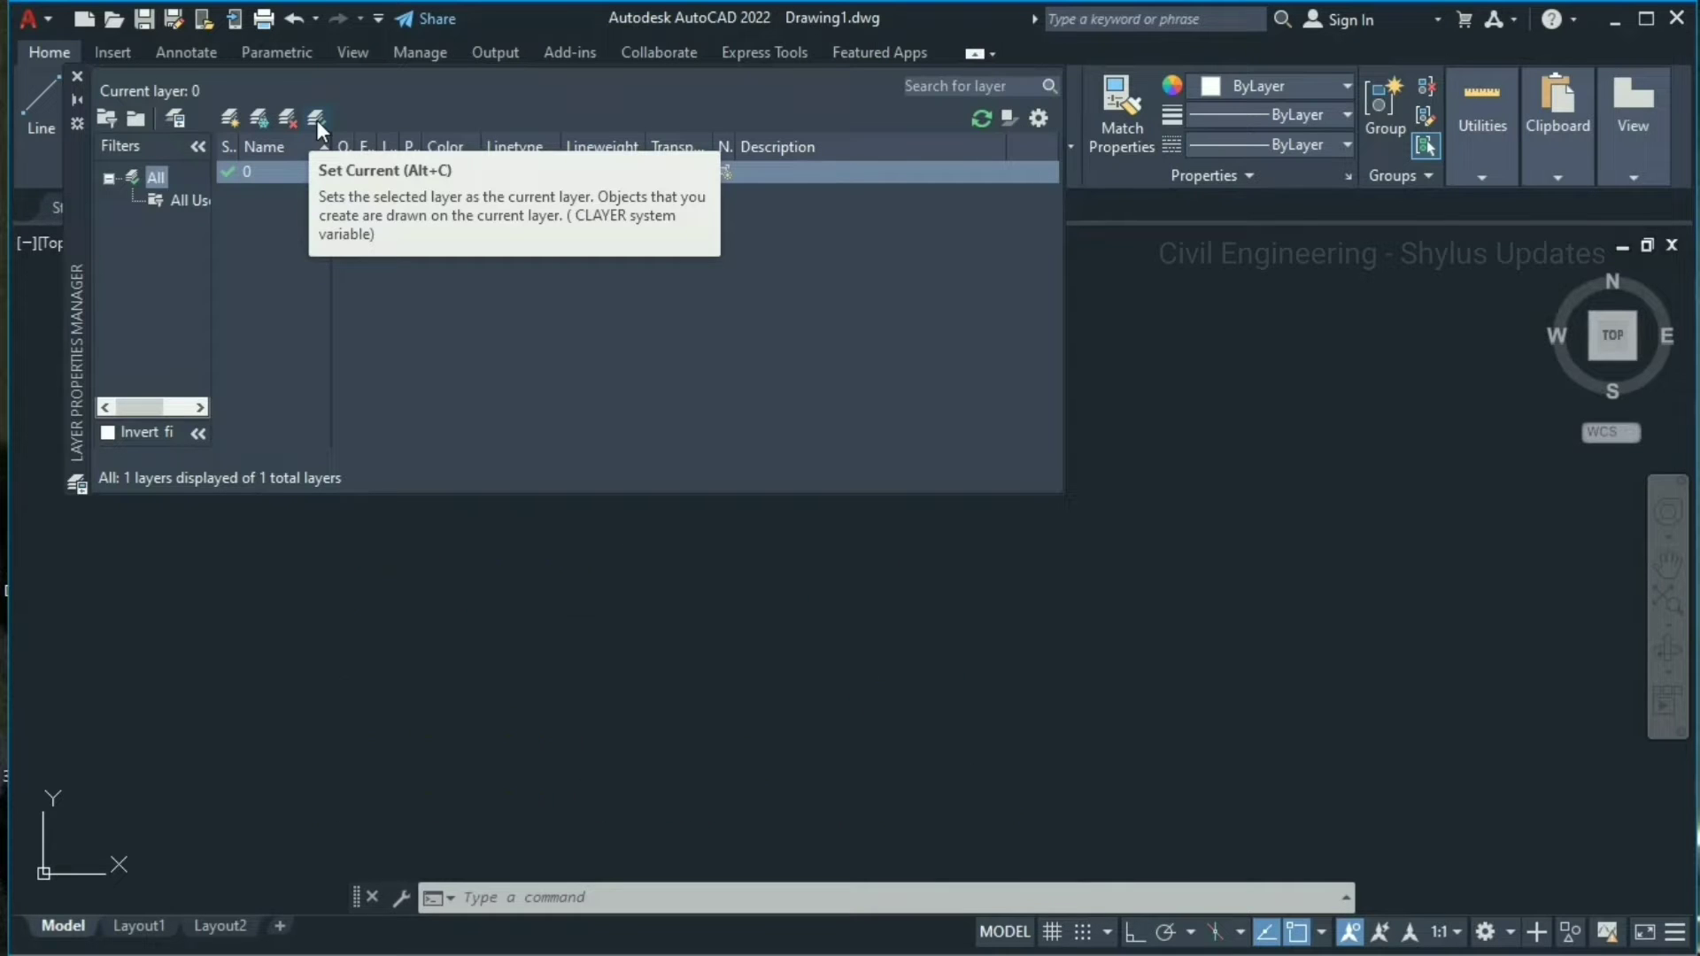
left_click(232, 115)
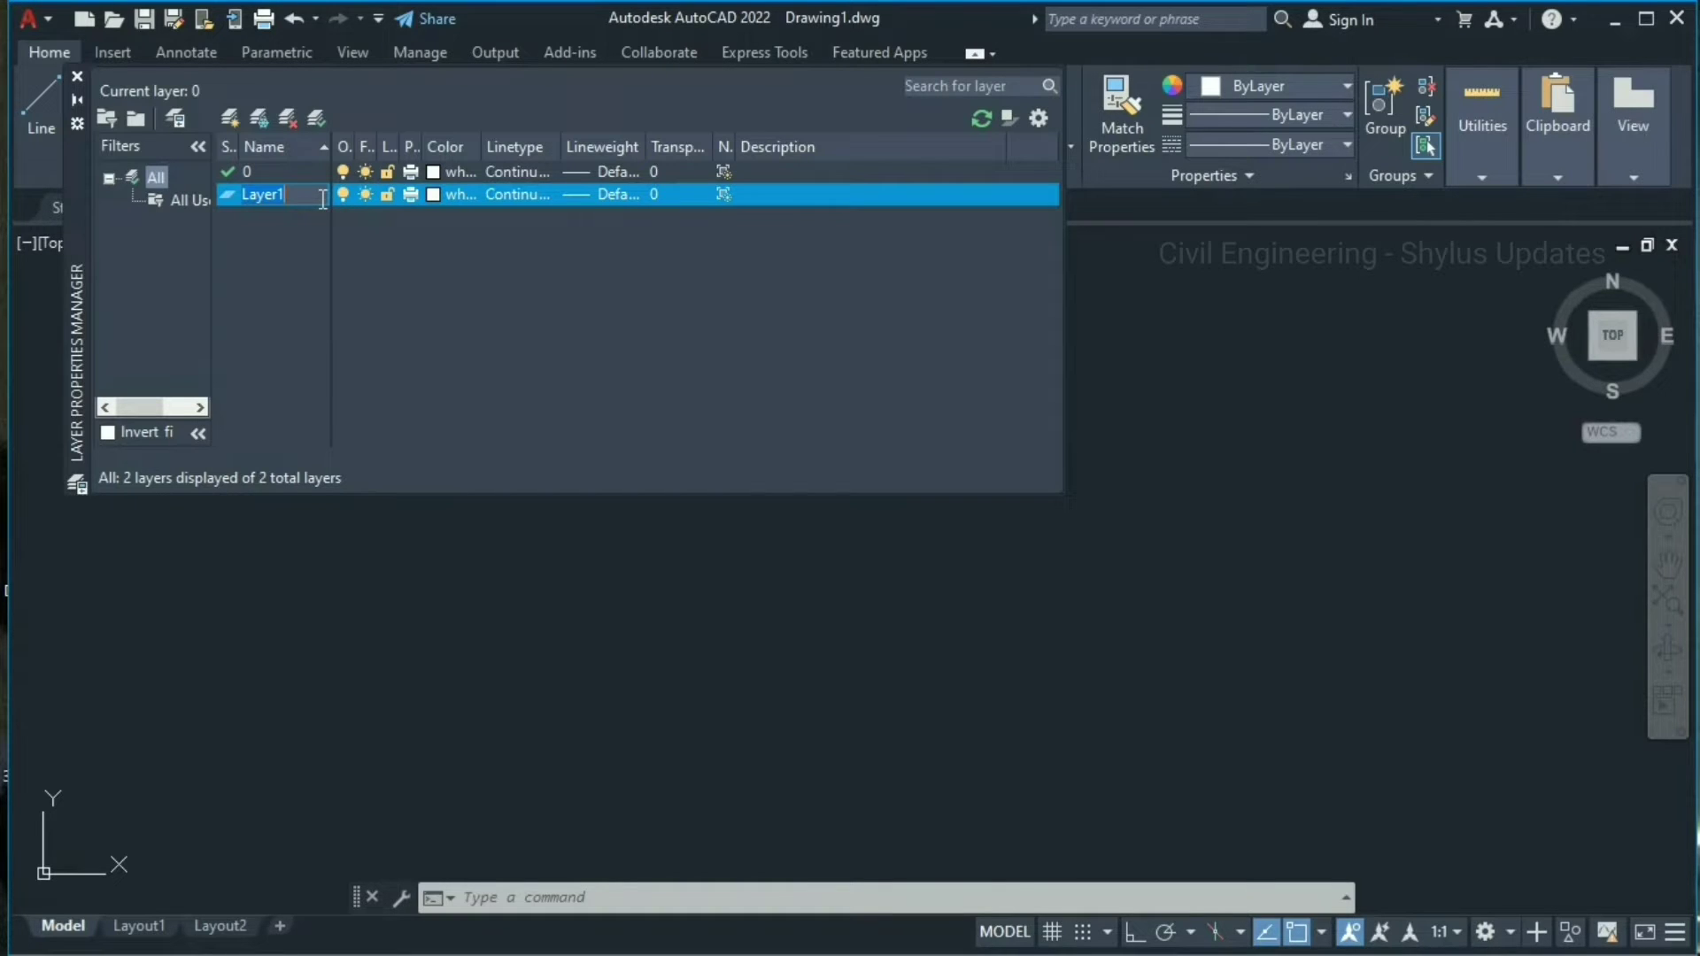
key("BackSpace")
type("circle")
key("Return")
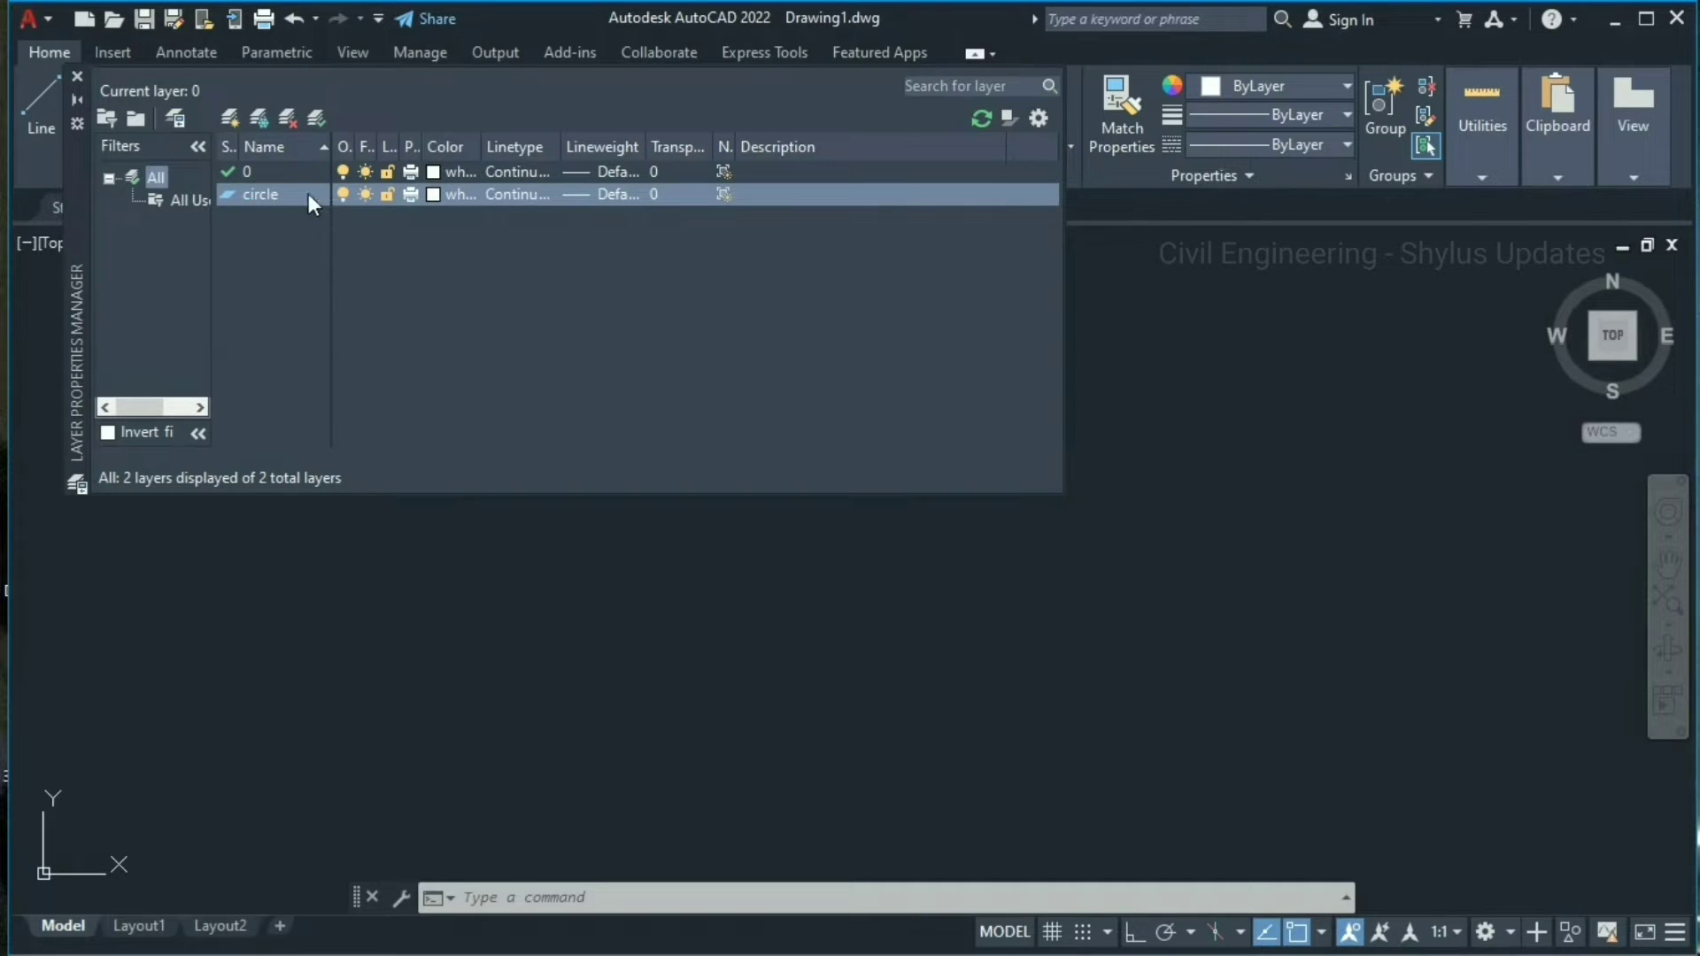
left_click(432, 195)
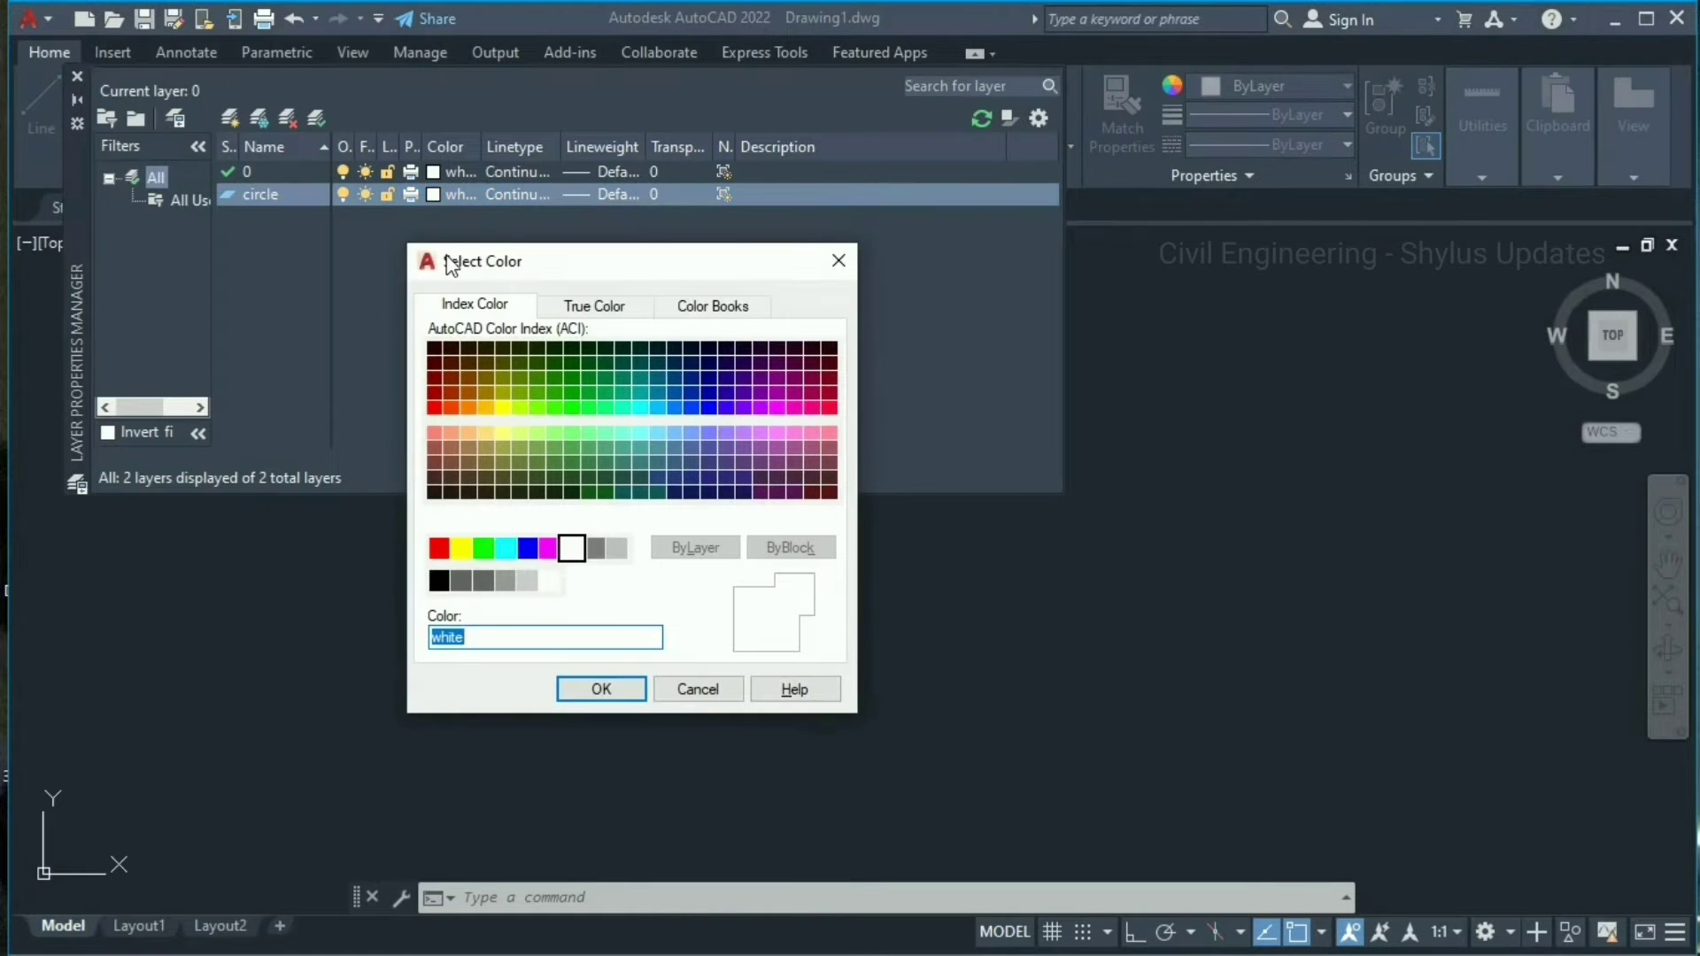
left_click(590, 408)
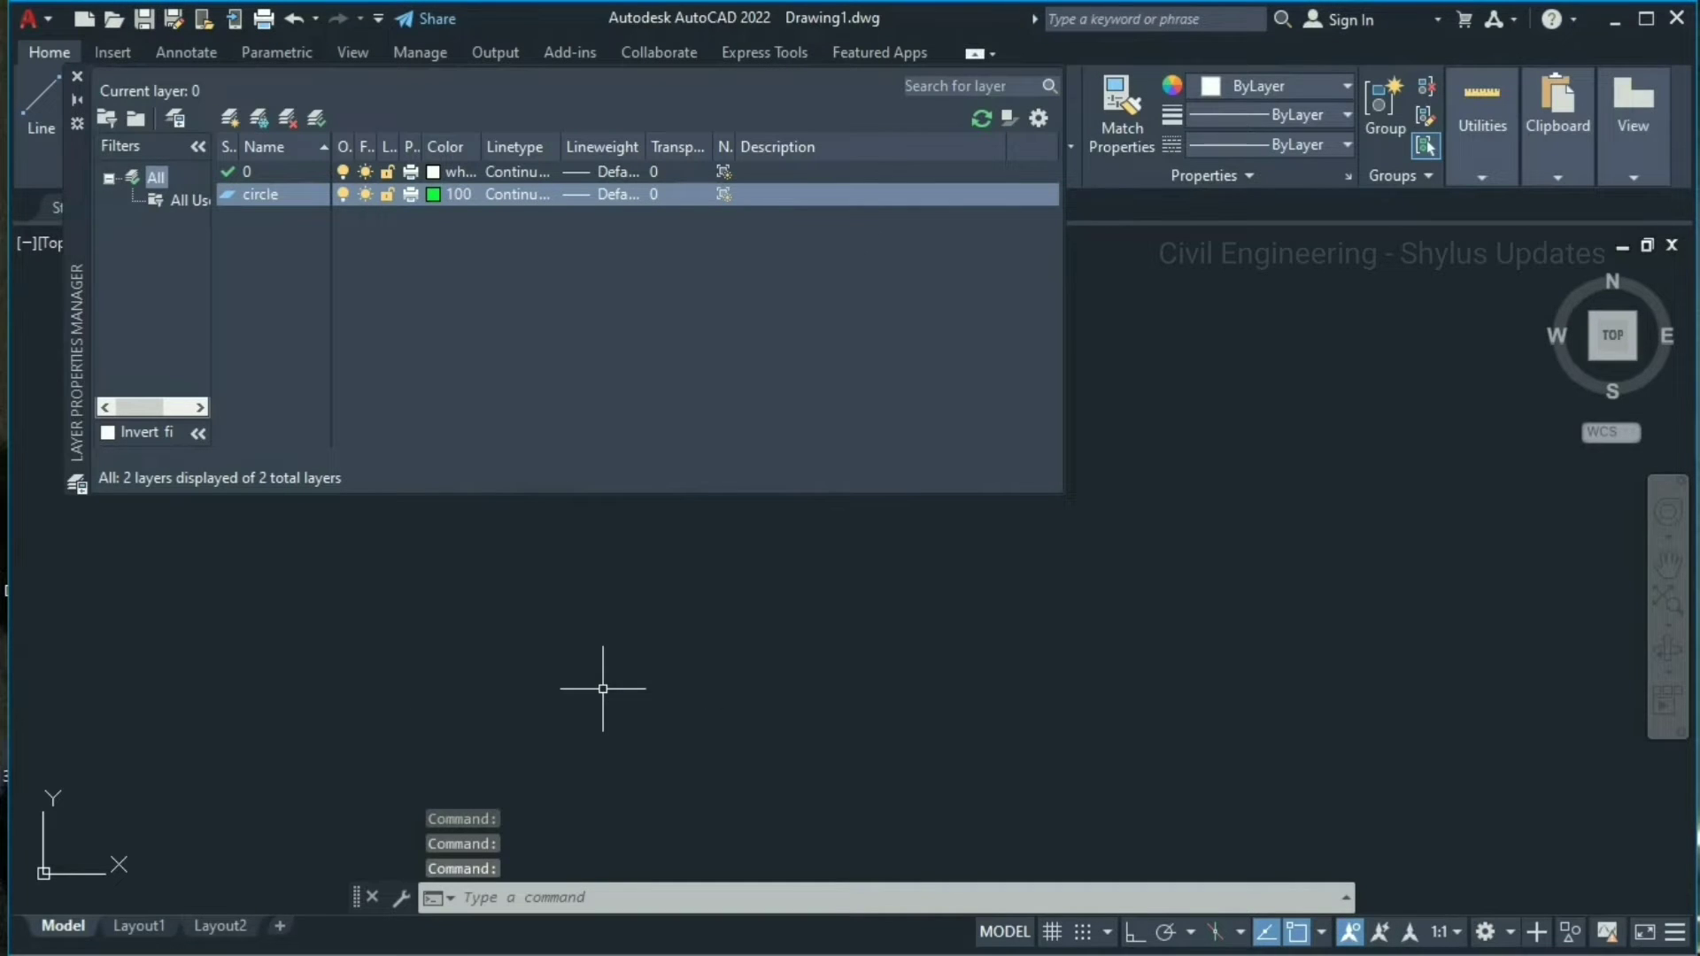
- Examine the loadable linetypes and the available lineweights for the circle layer, keeping its Continuous linetype and Default lineweight
left_click(518, 195)
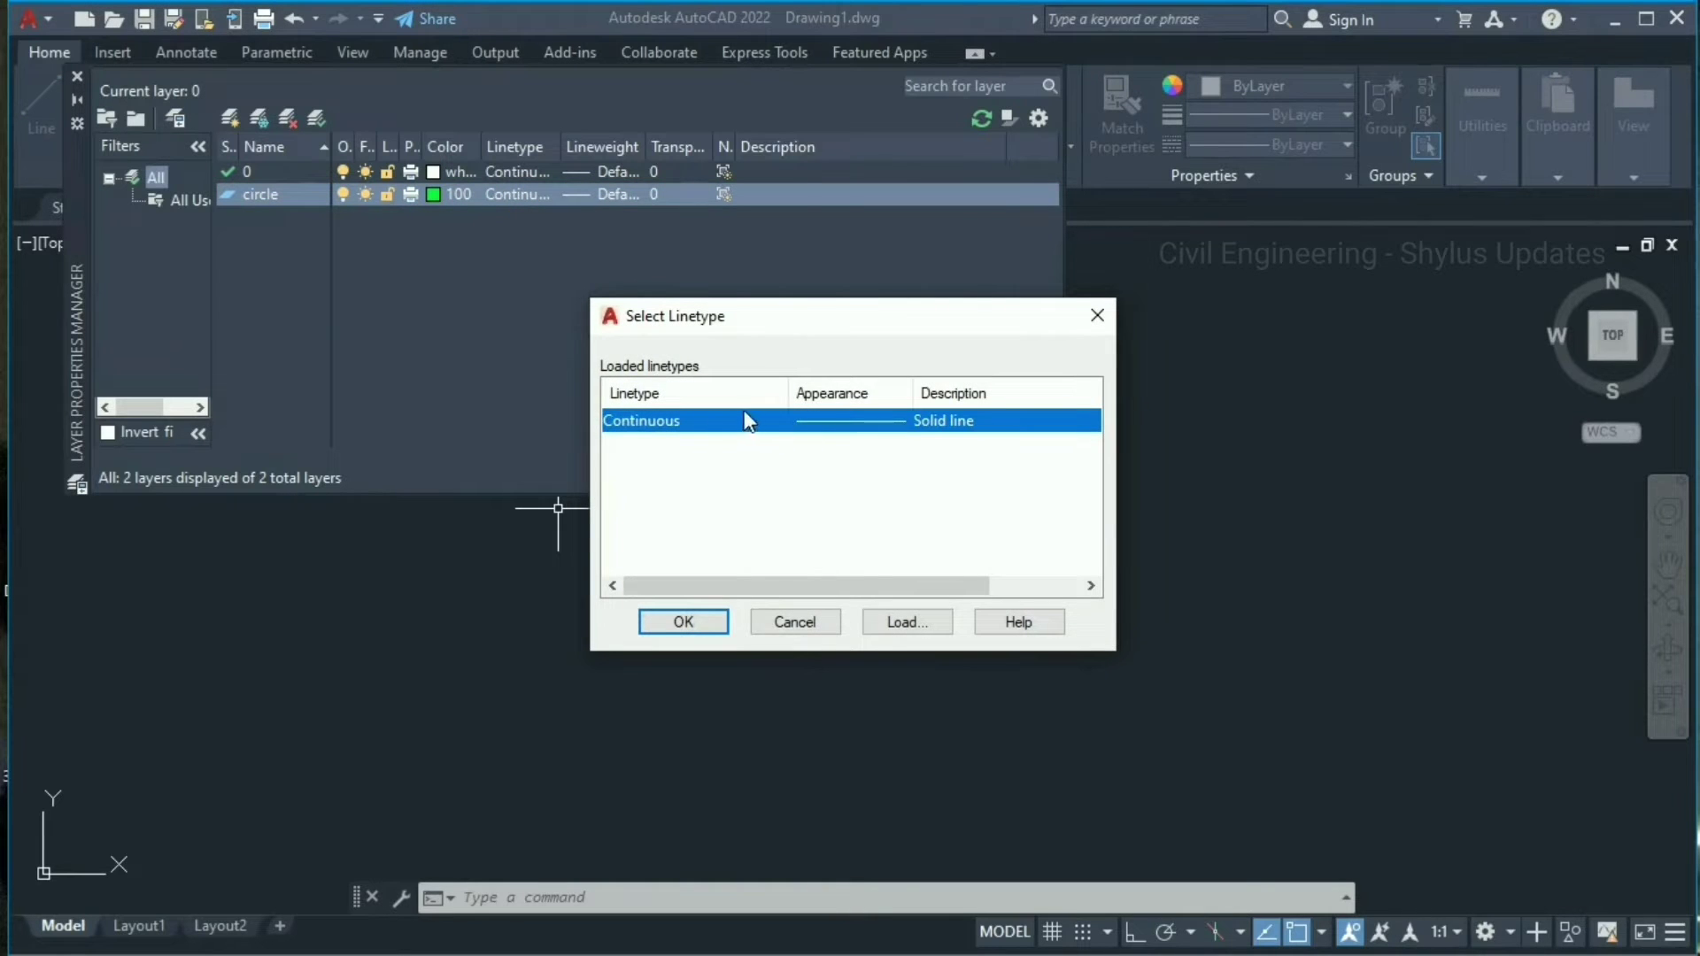
left_click(903, 622)
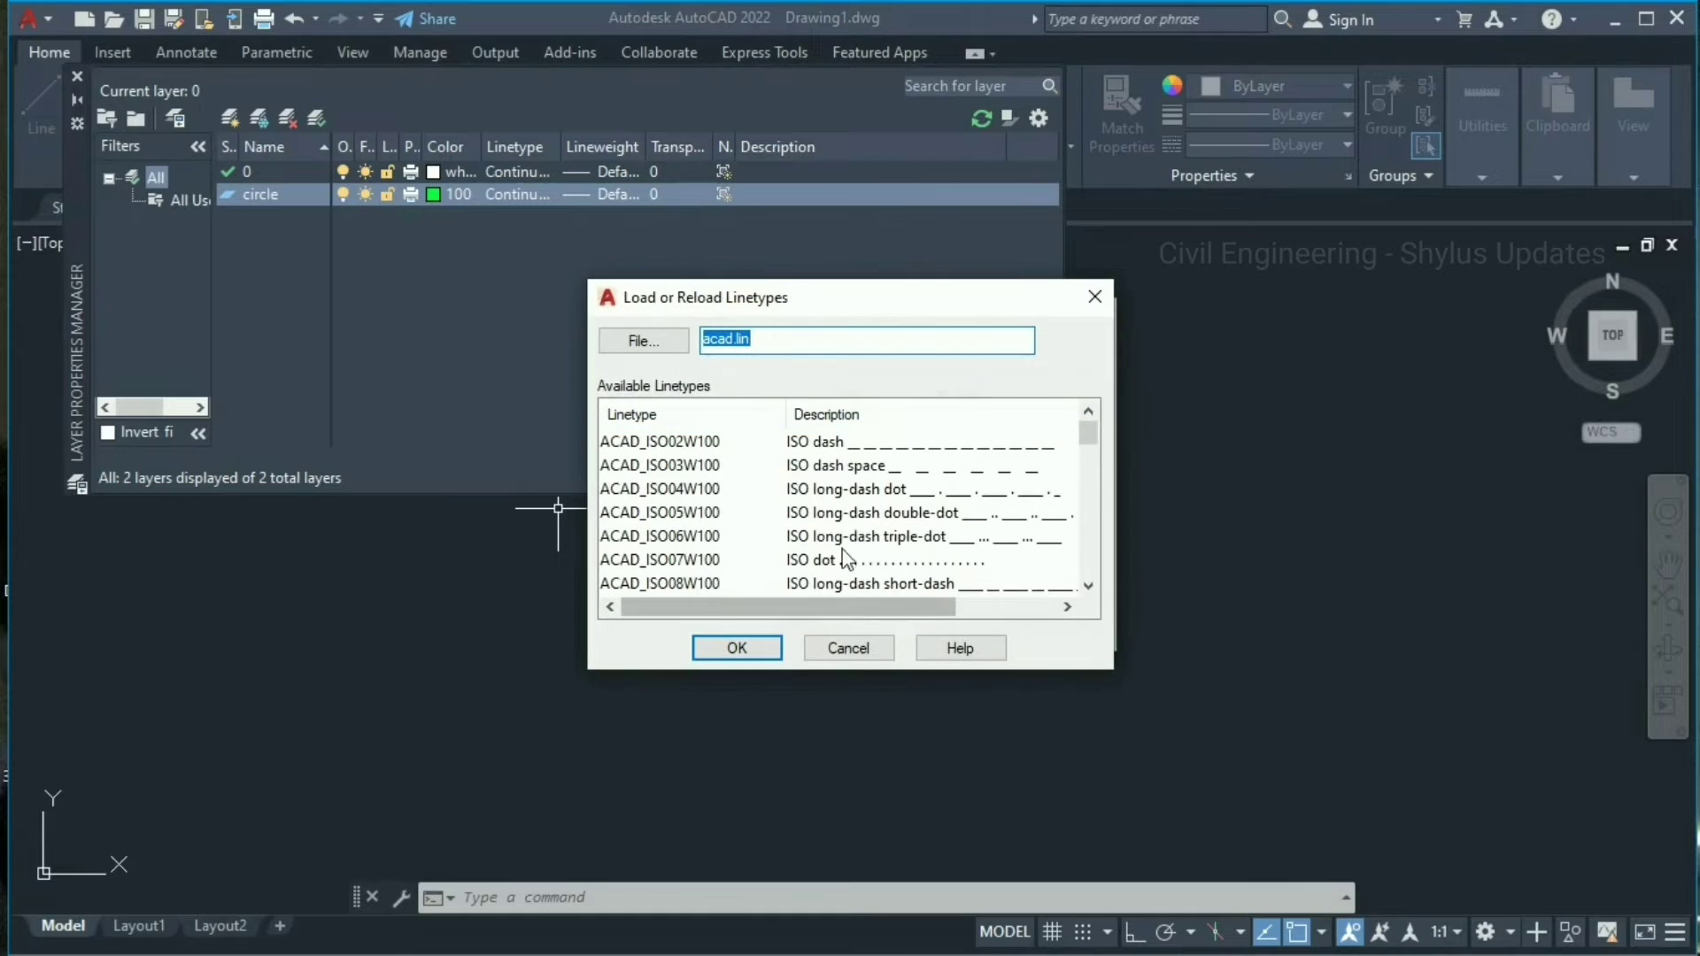
scroll(841, 523, "down", 3)
scroll(842, 526, "up", 3)
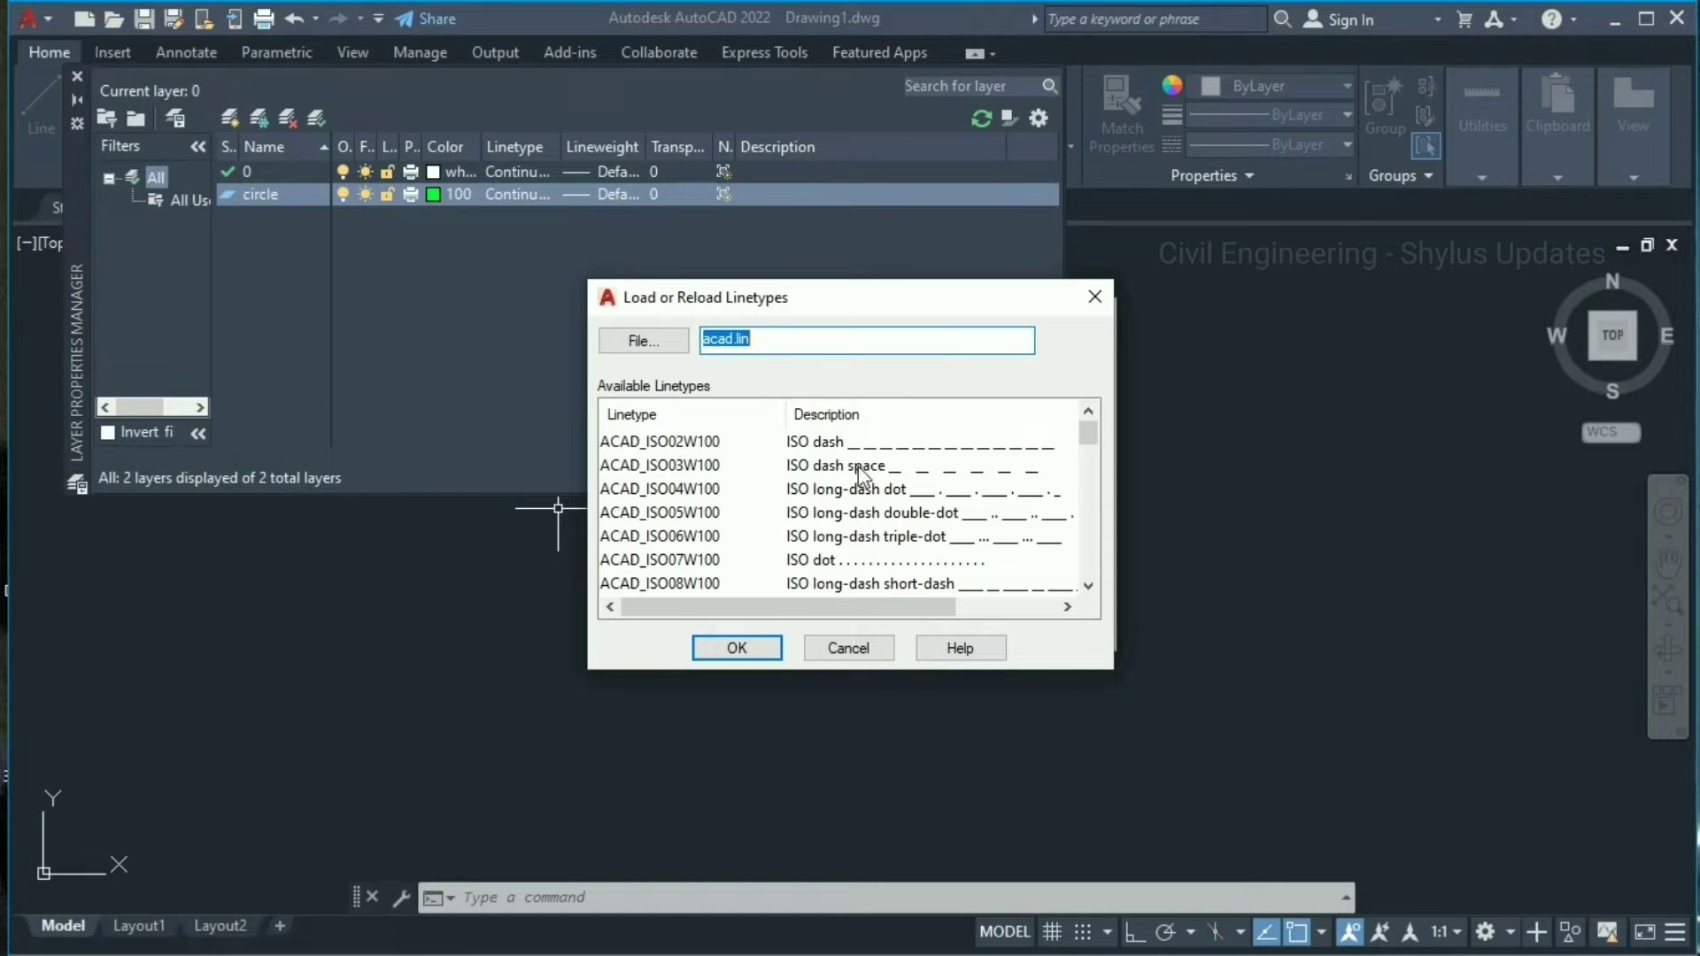
left_click(737, 648)
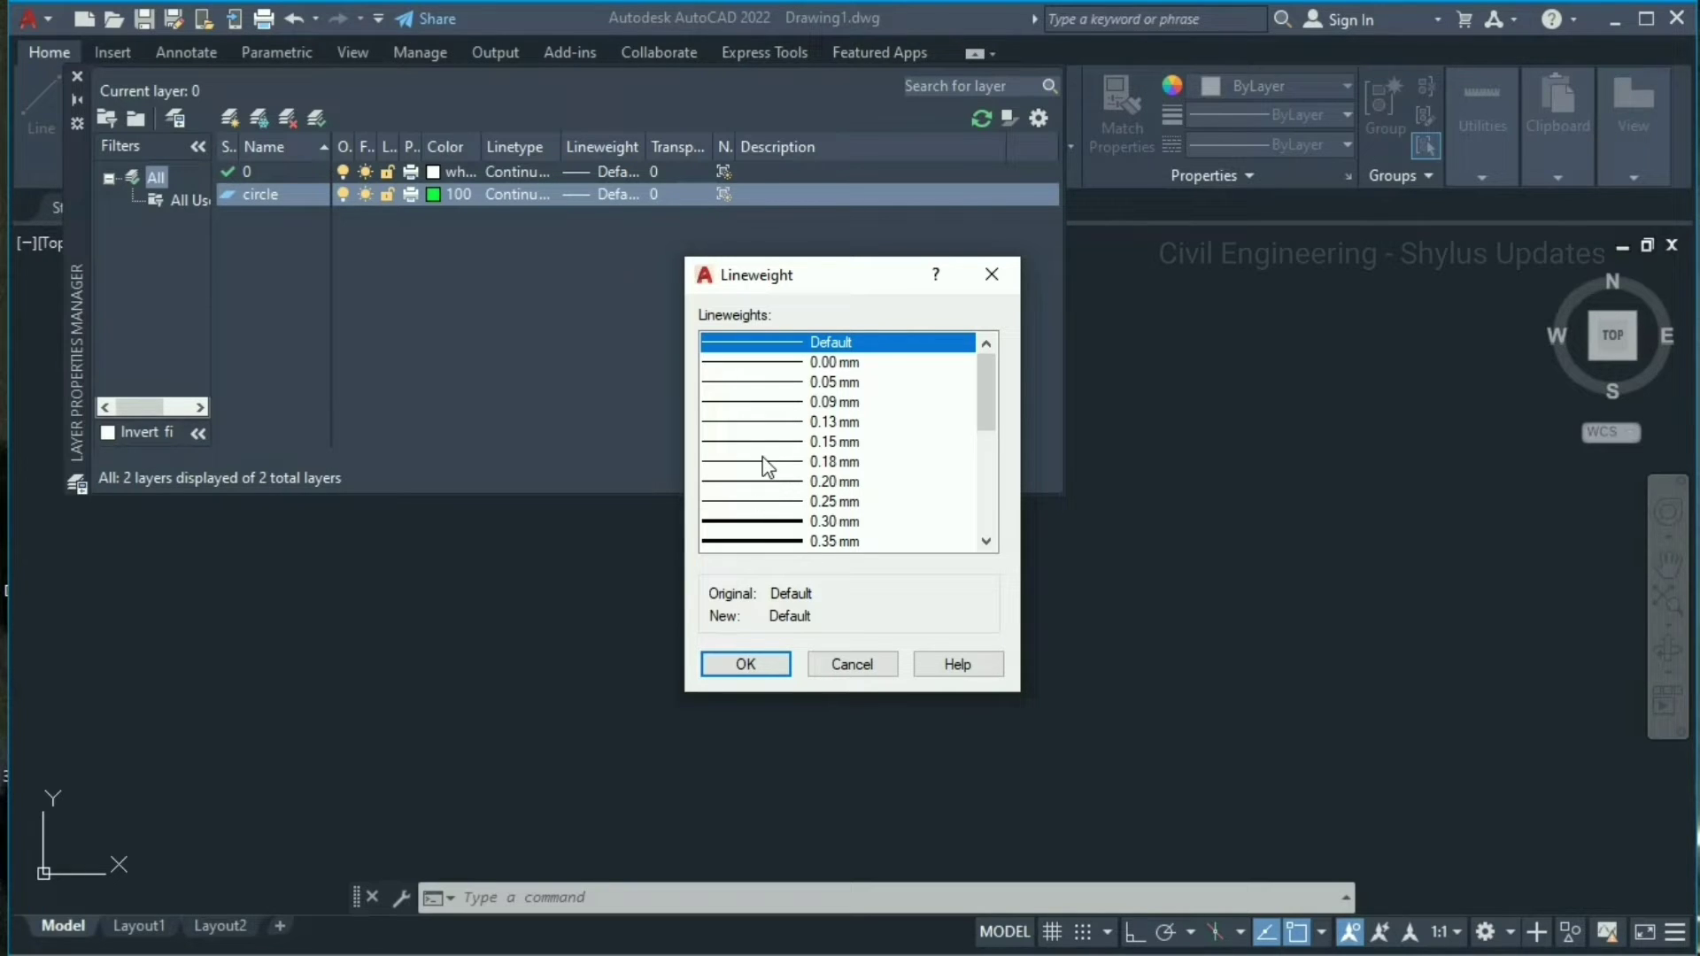
scroll(754, 462, "down", 3)
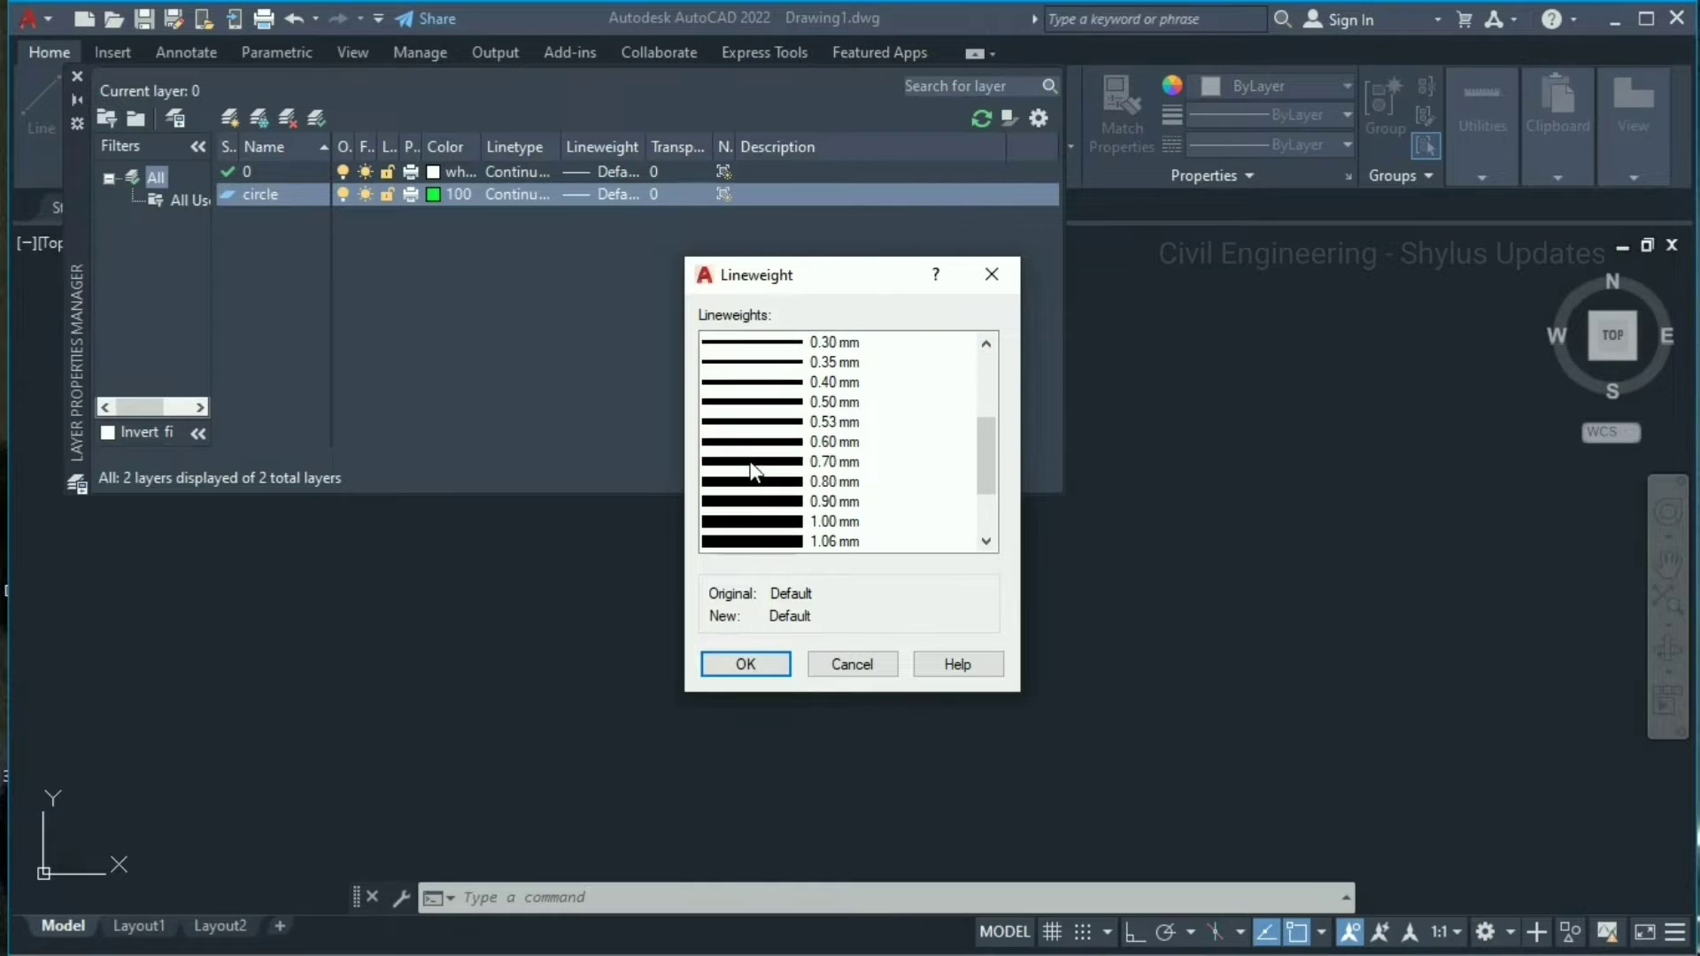
left_click(781, 659)
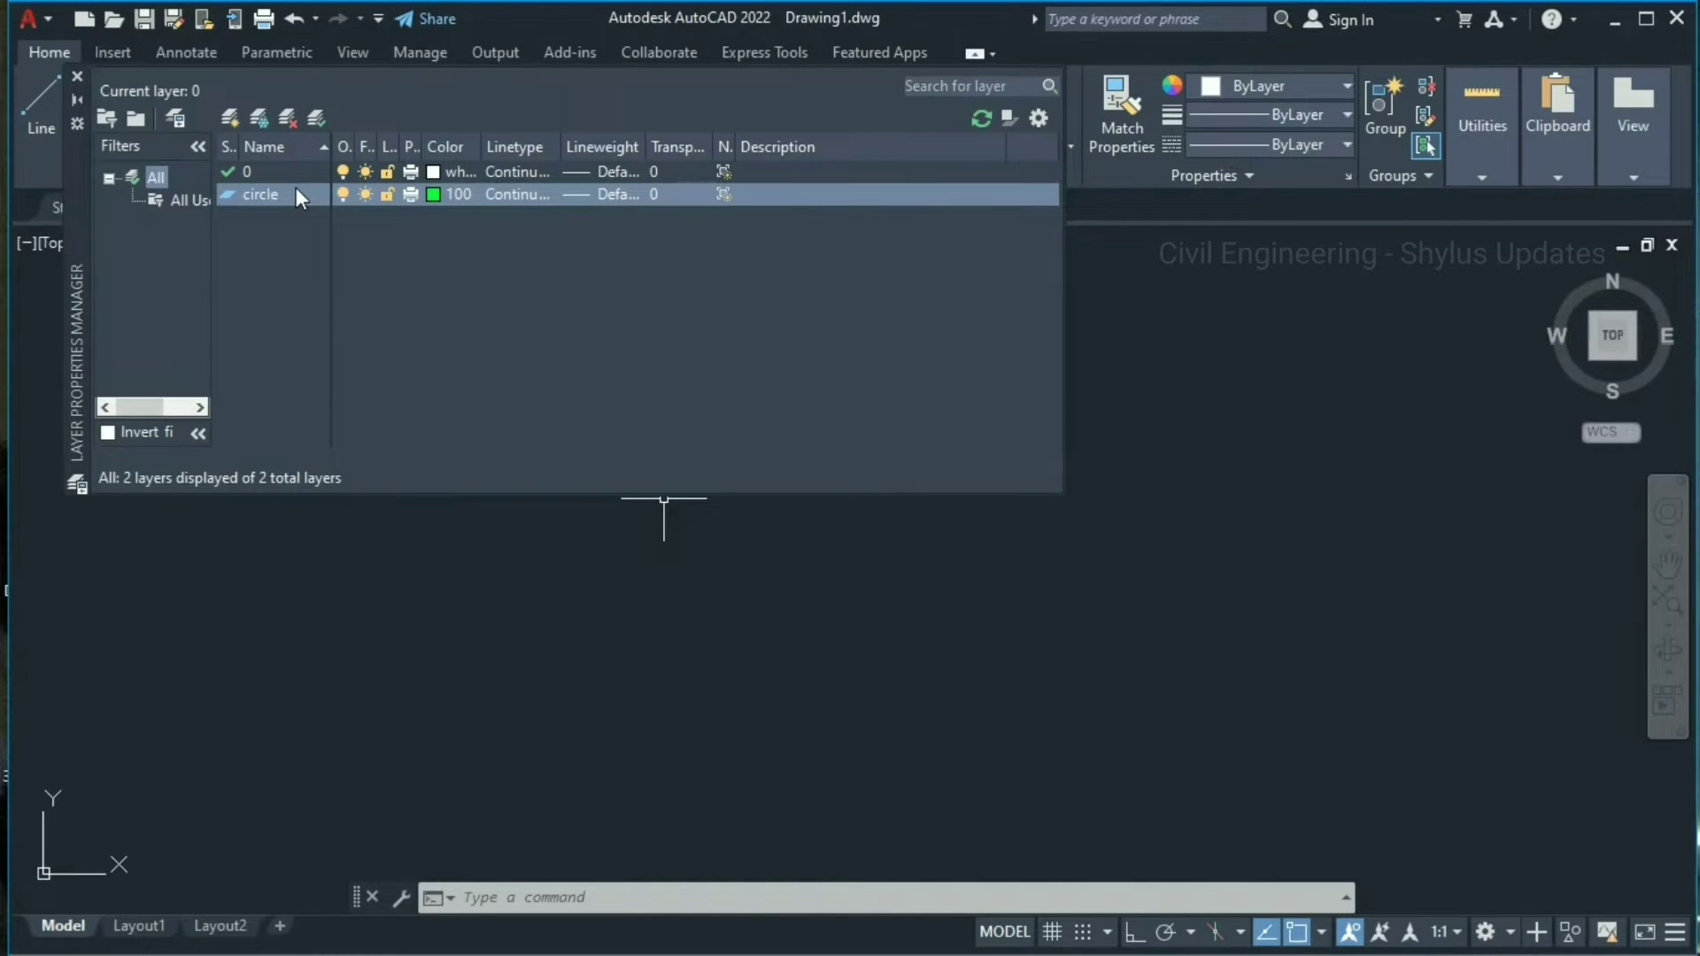
- Create a second layer named rectangle and assign it orange index color 30
left_click(231, 115)
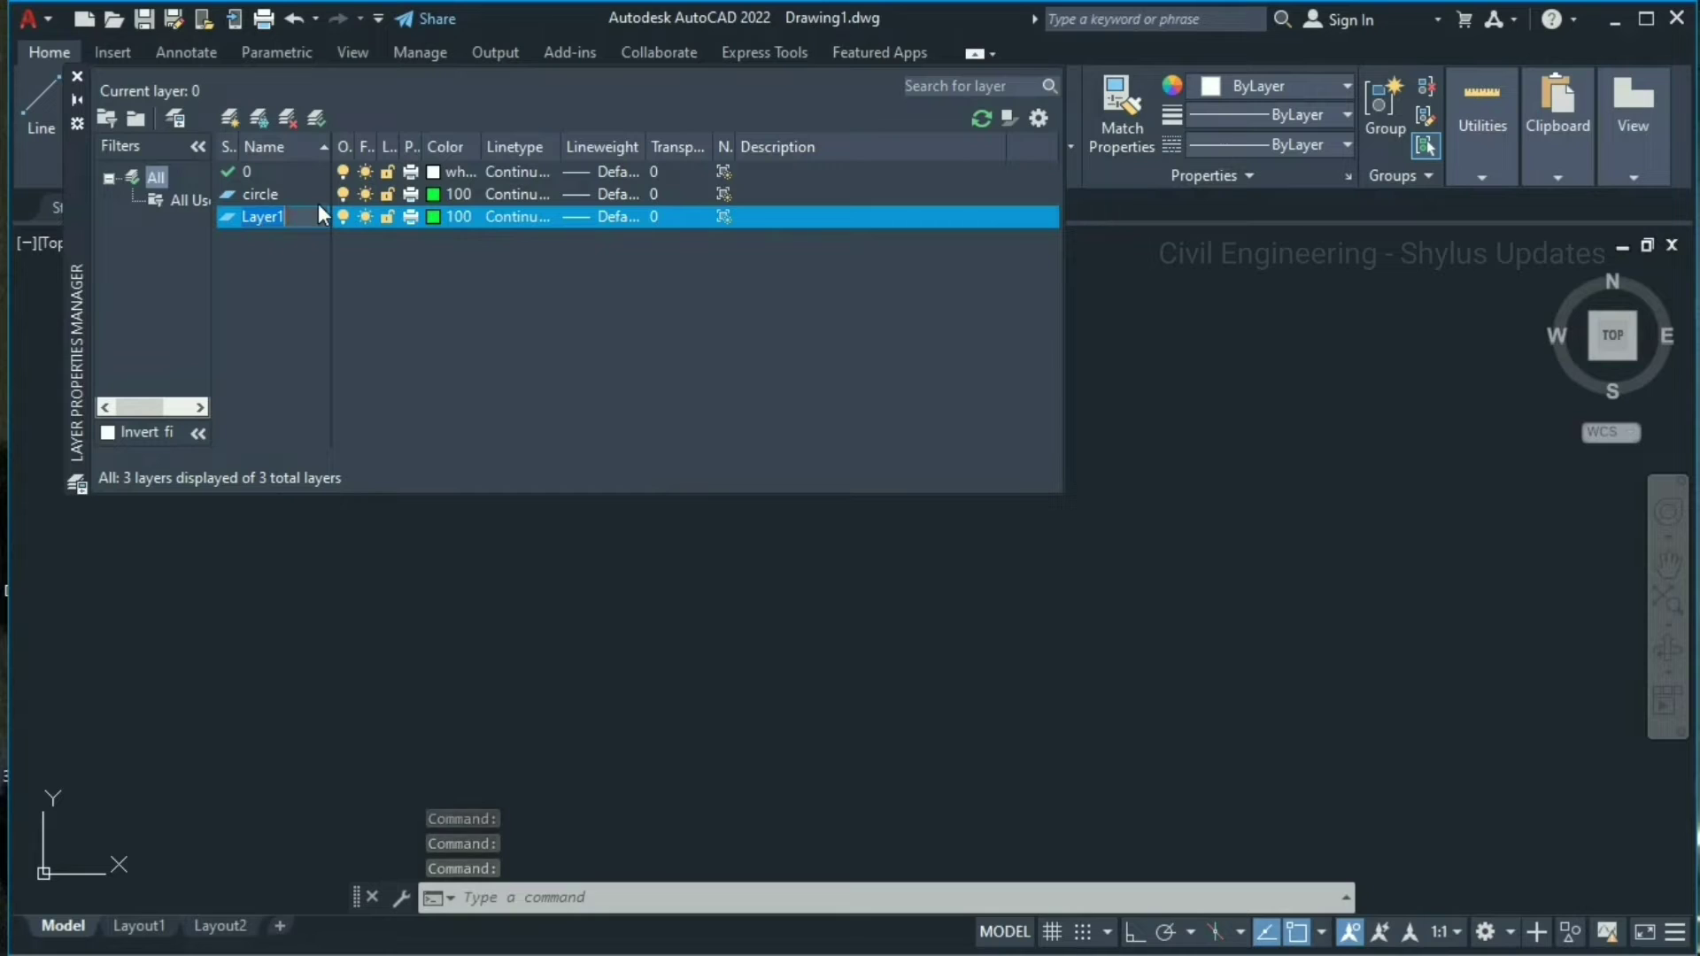
key("BackSpace")
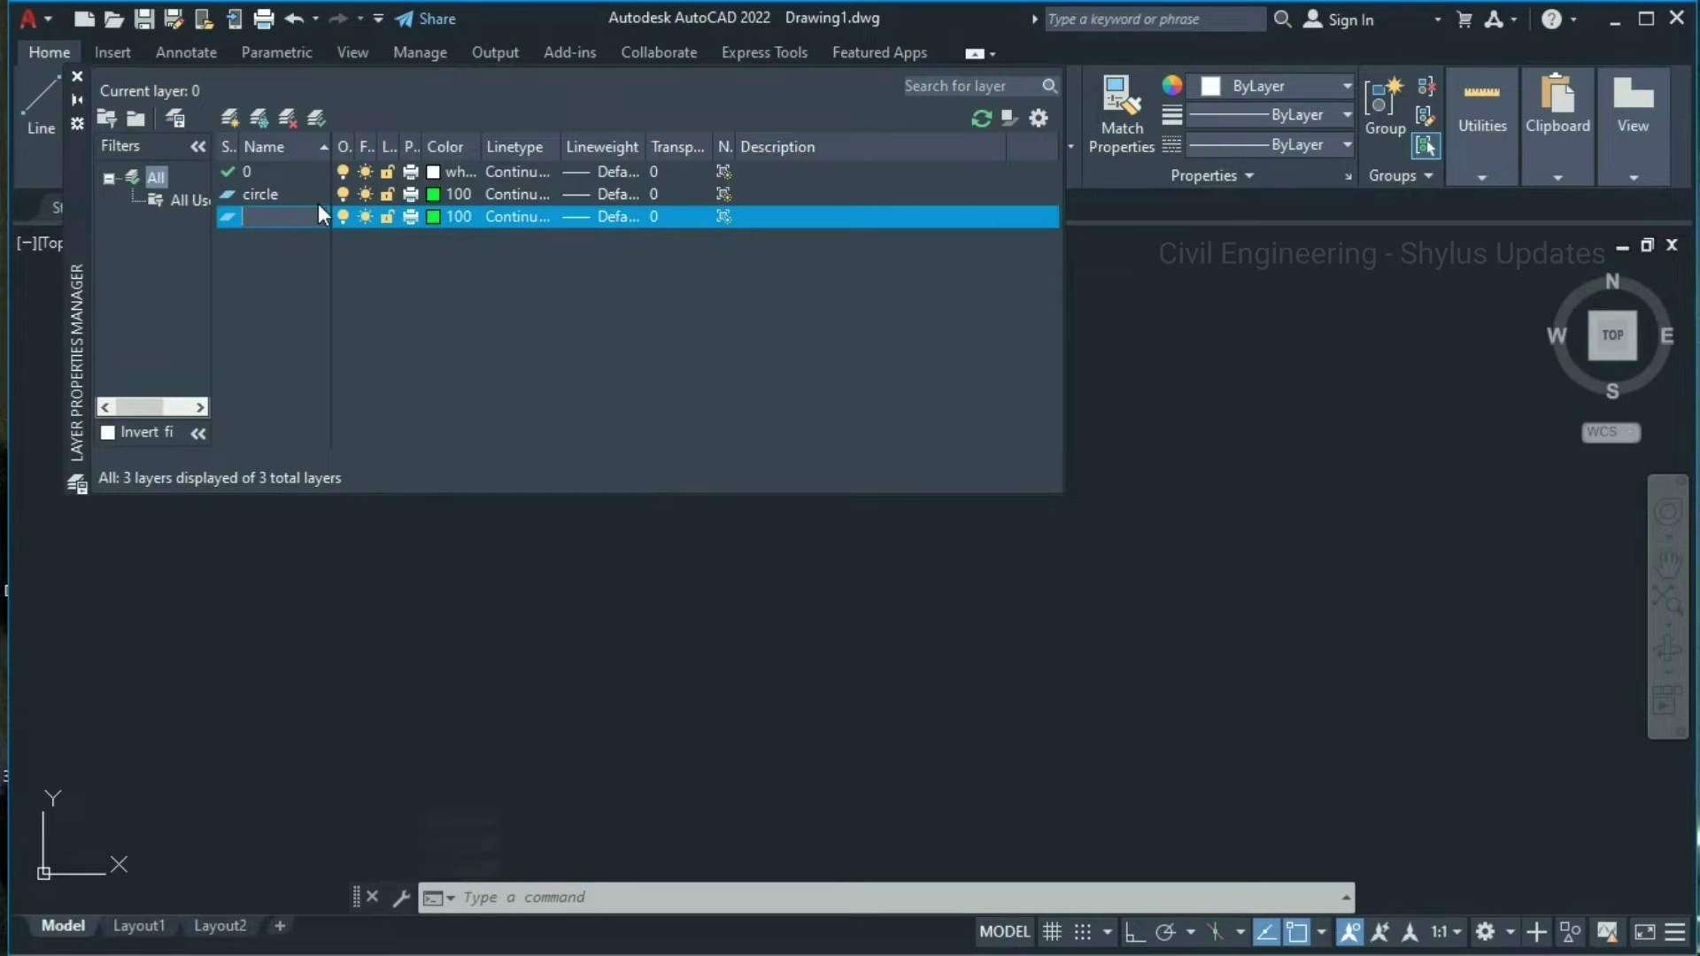
type("rectangle")
left_click(434, 216)
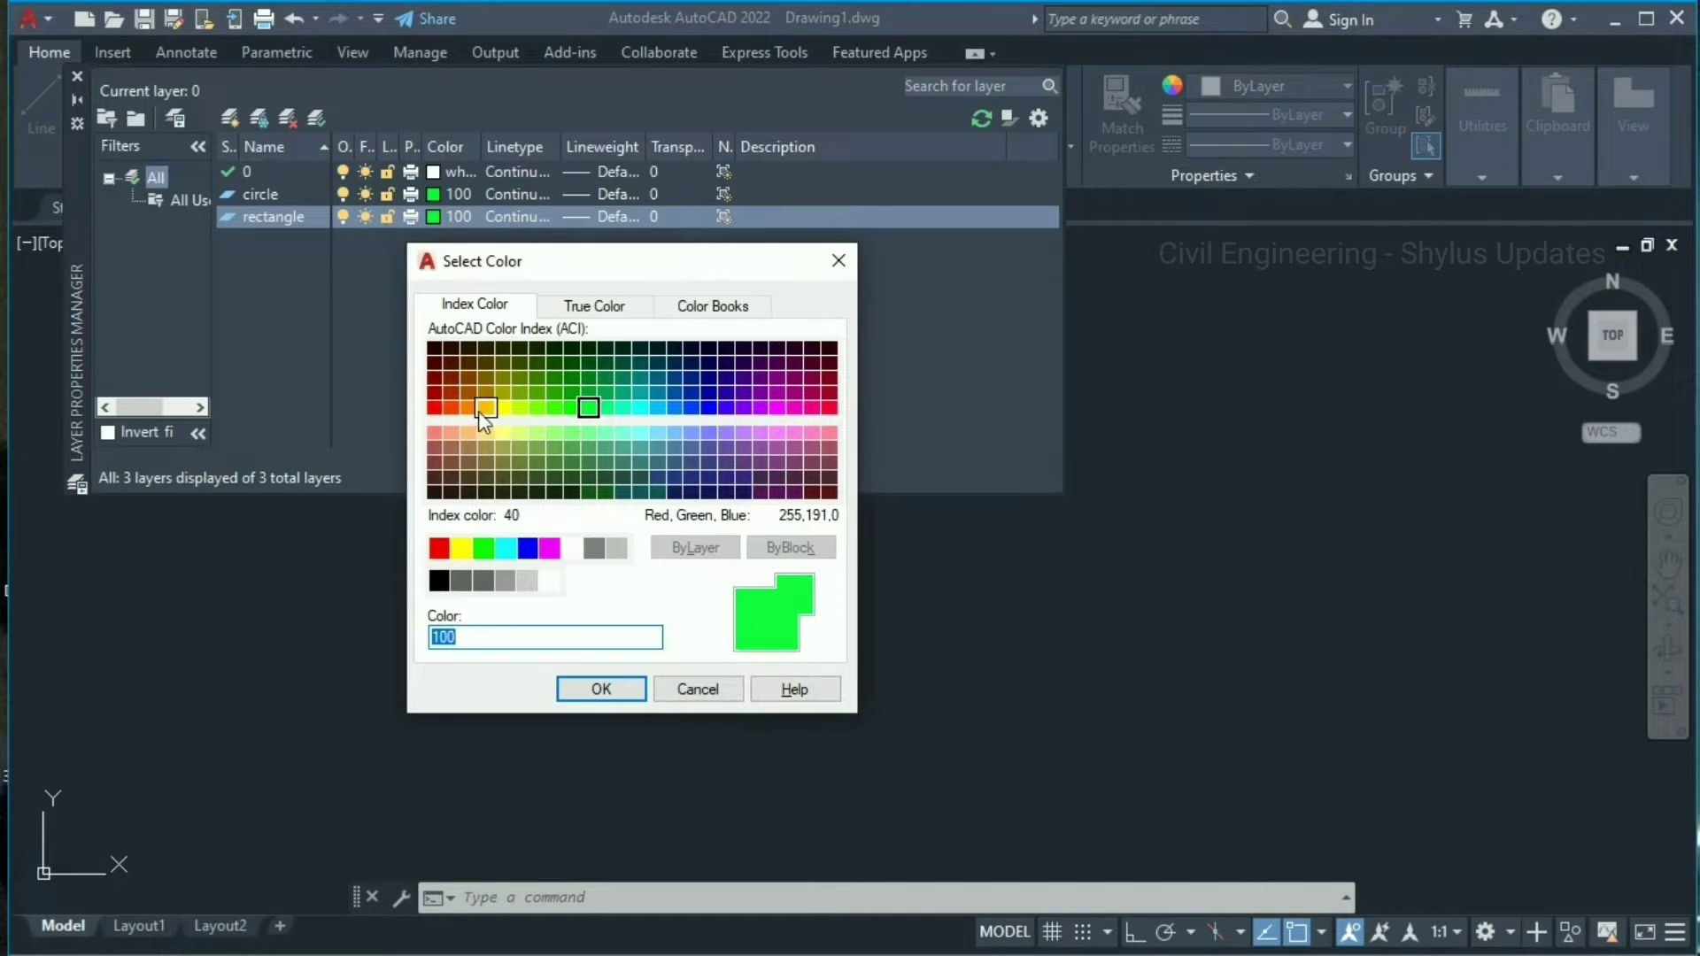
left_click(469, 408)
left_click(601, 689)
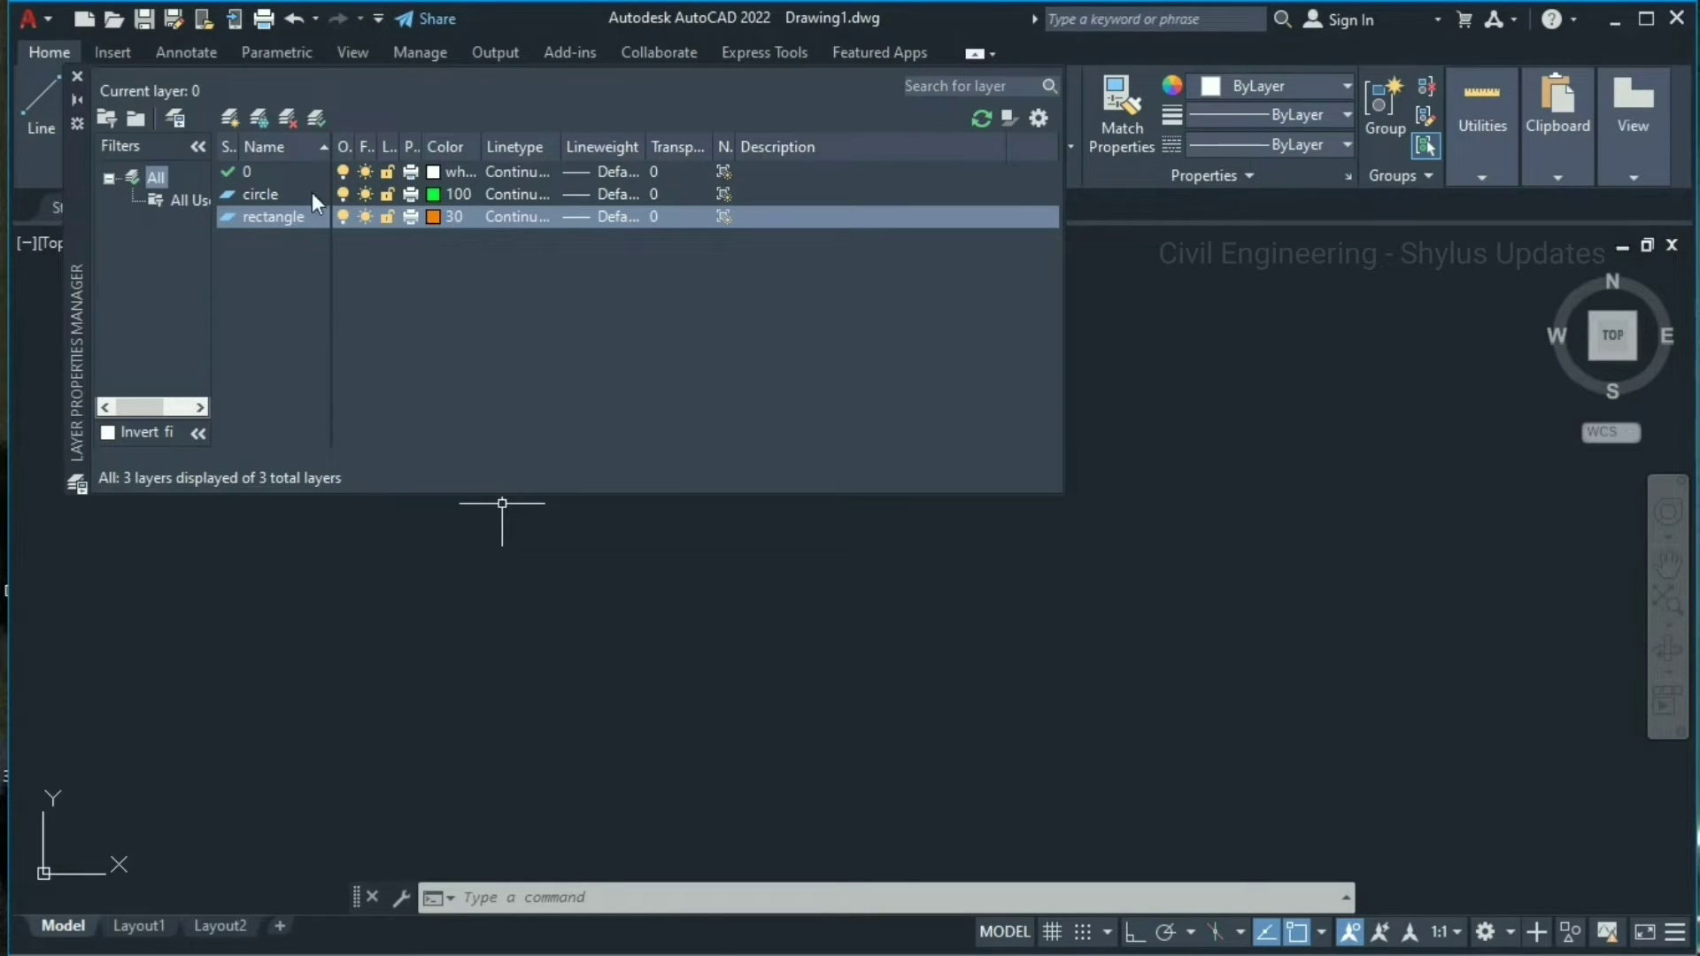
- Create a third layer named ellipse with pink index color 211, and close the layer manager
left_click(231, 116)
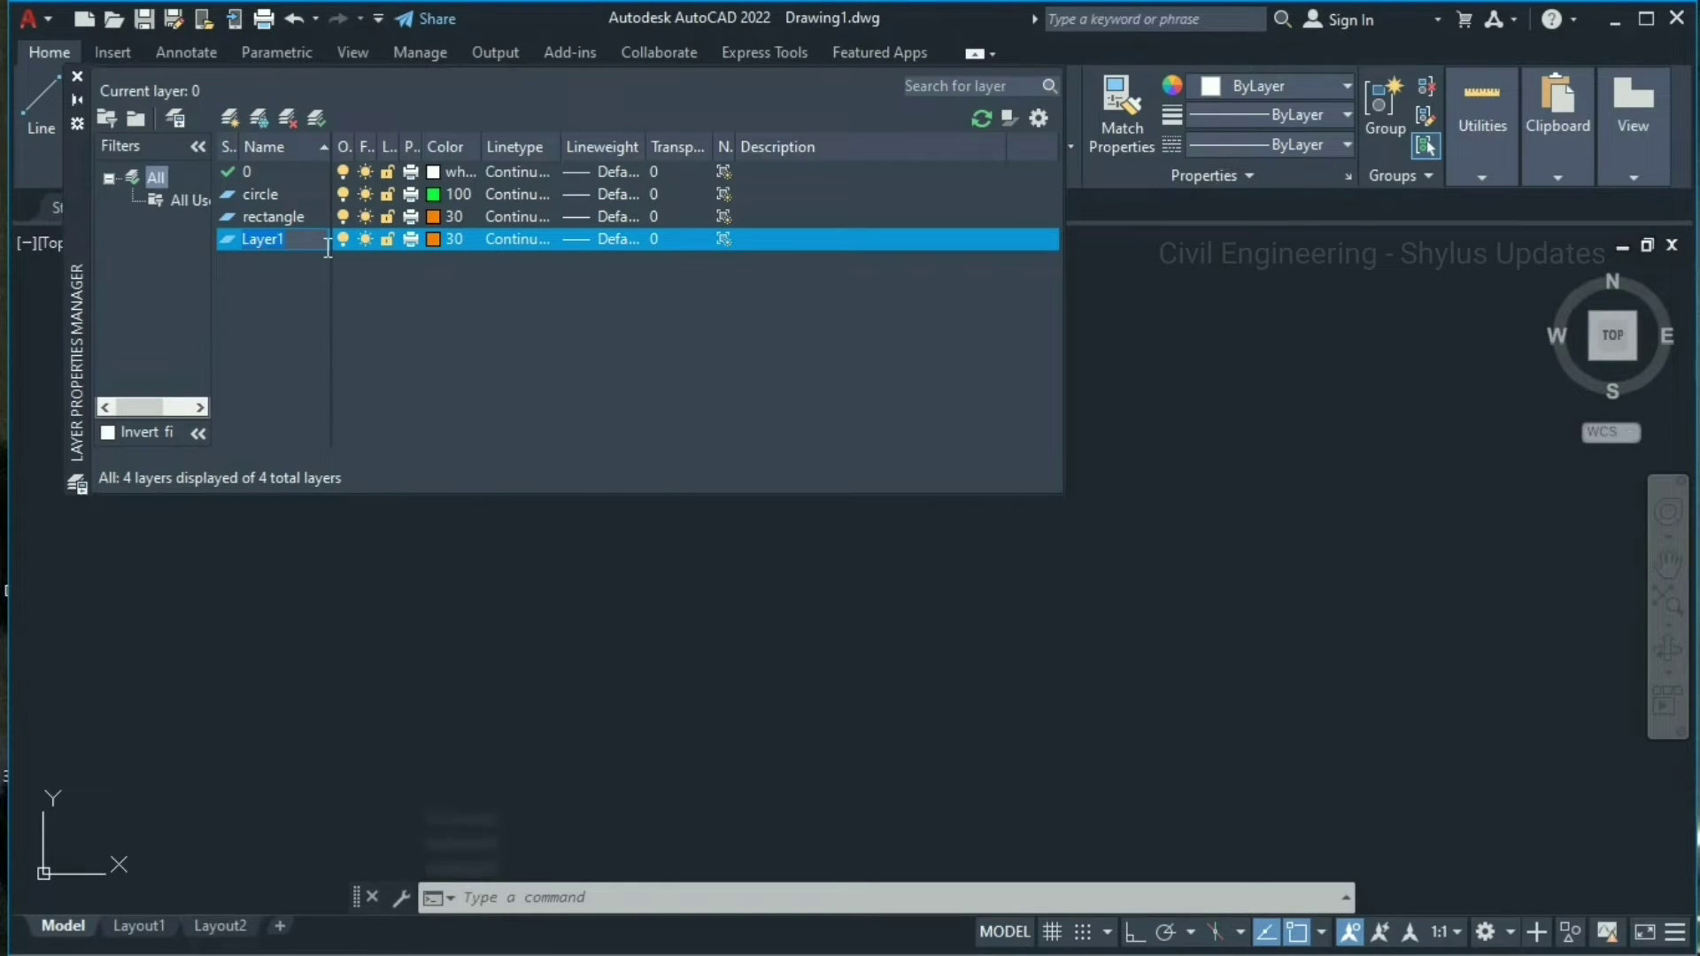
key("BackSpace")
type("ellipse")
left_click(433, 237)
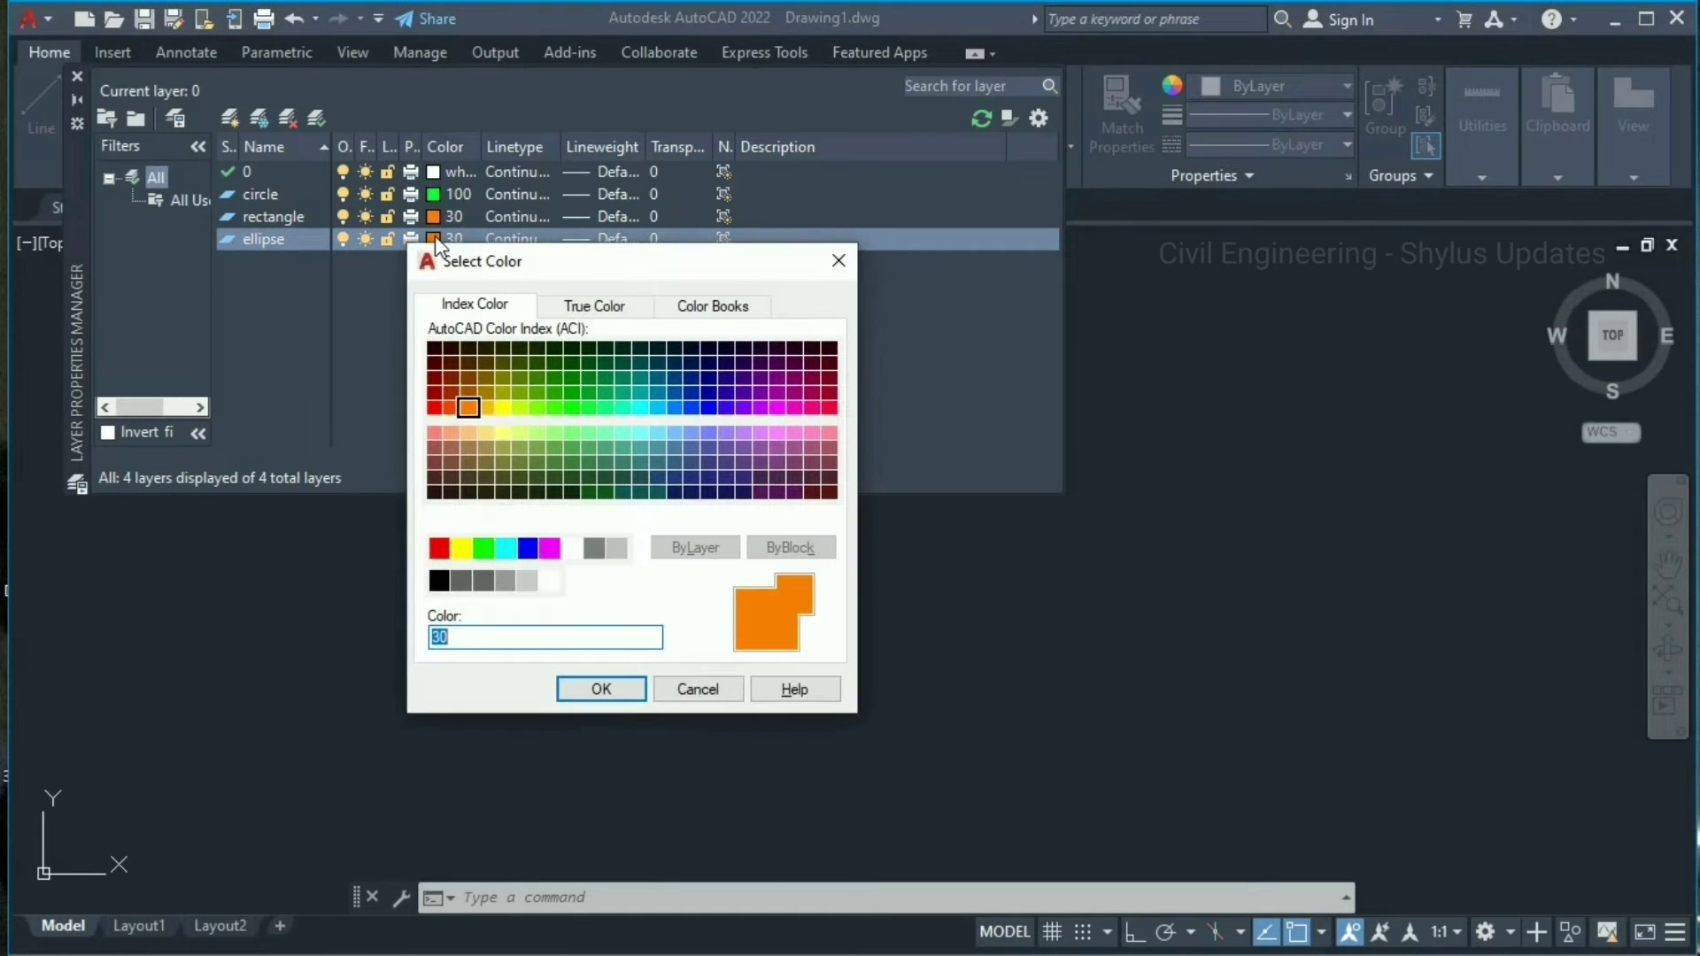
left_click(781, 432)
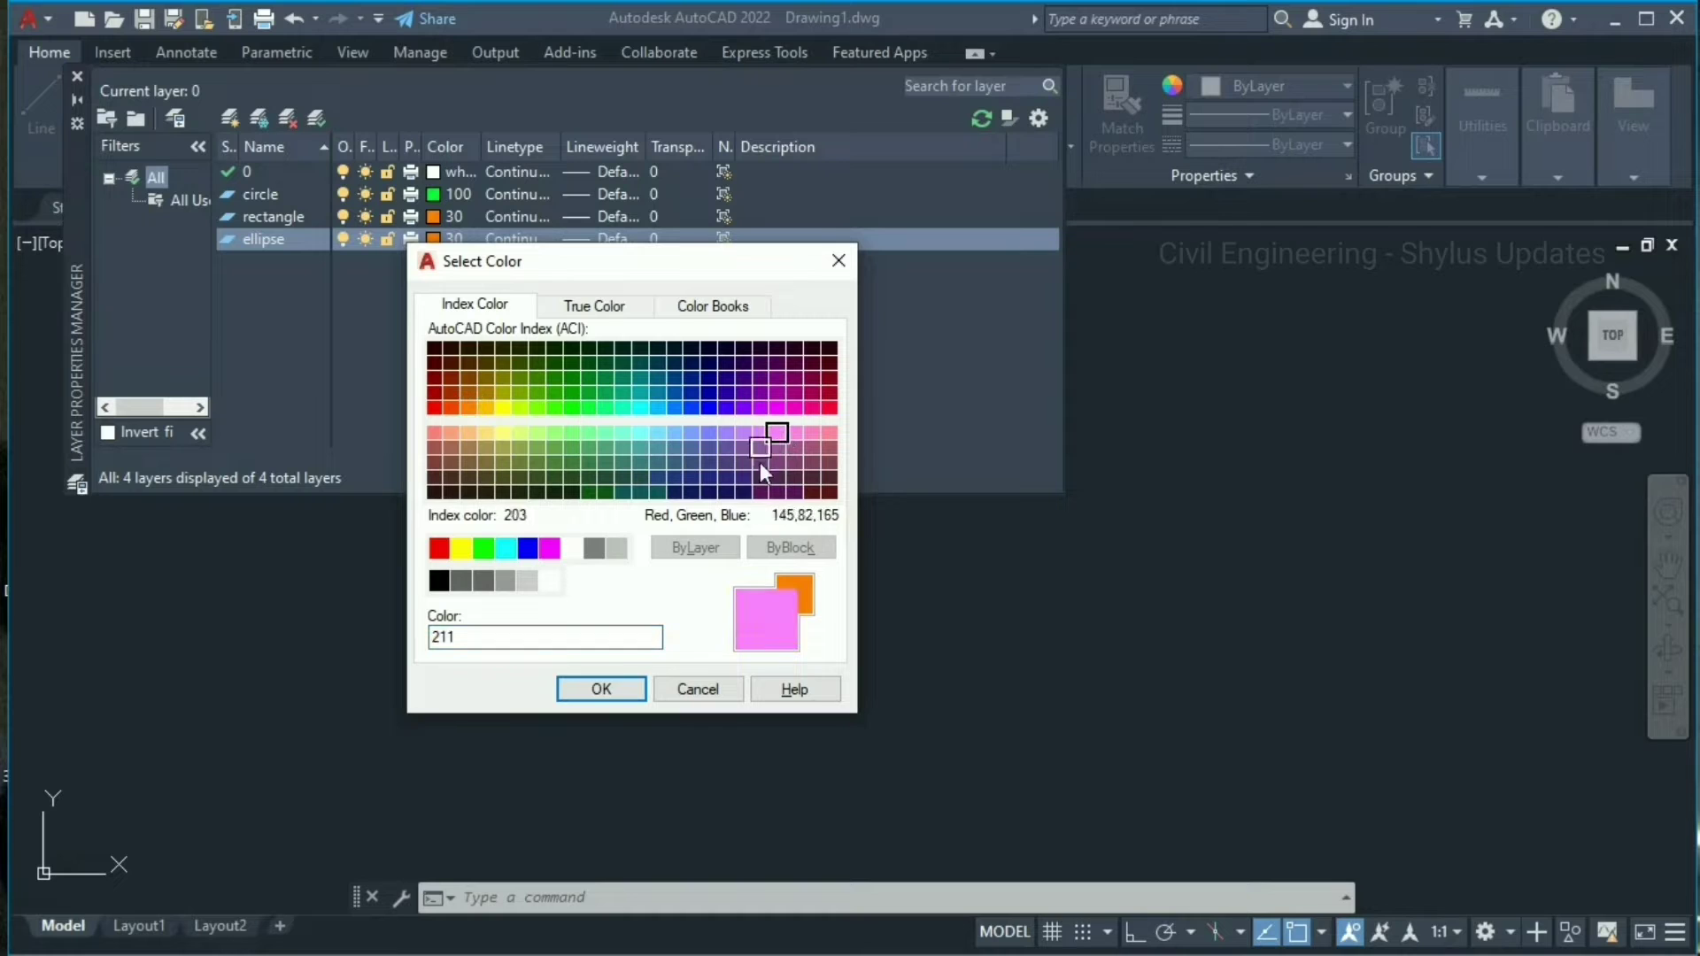
left_click(602, 690)
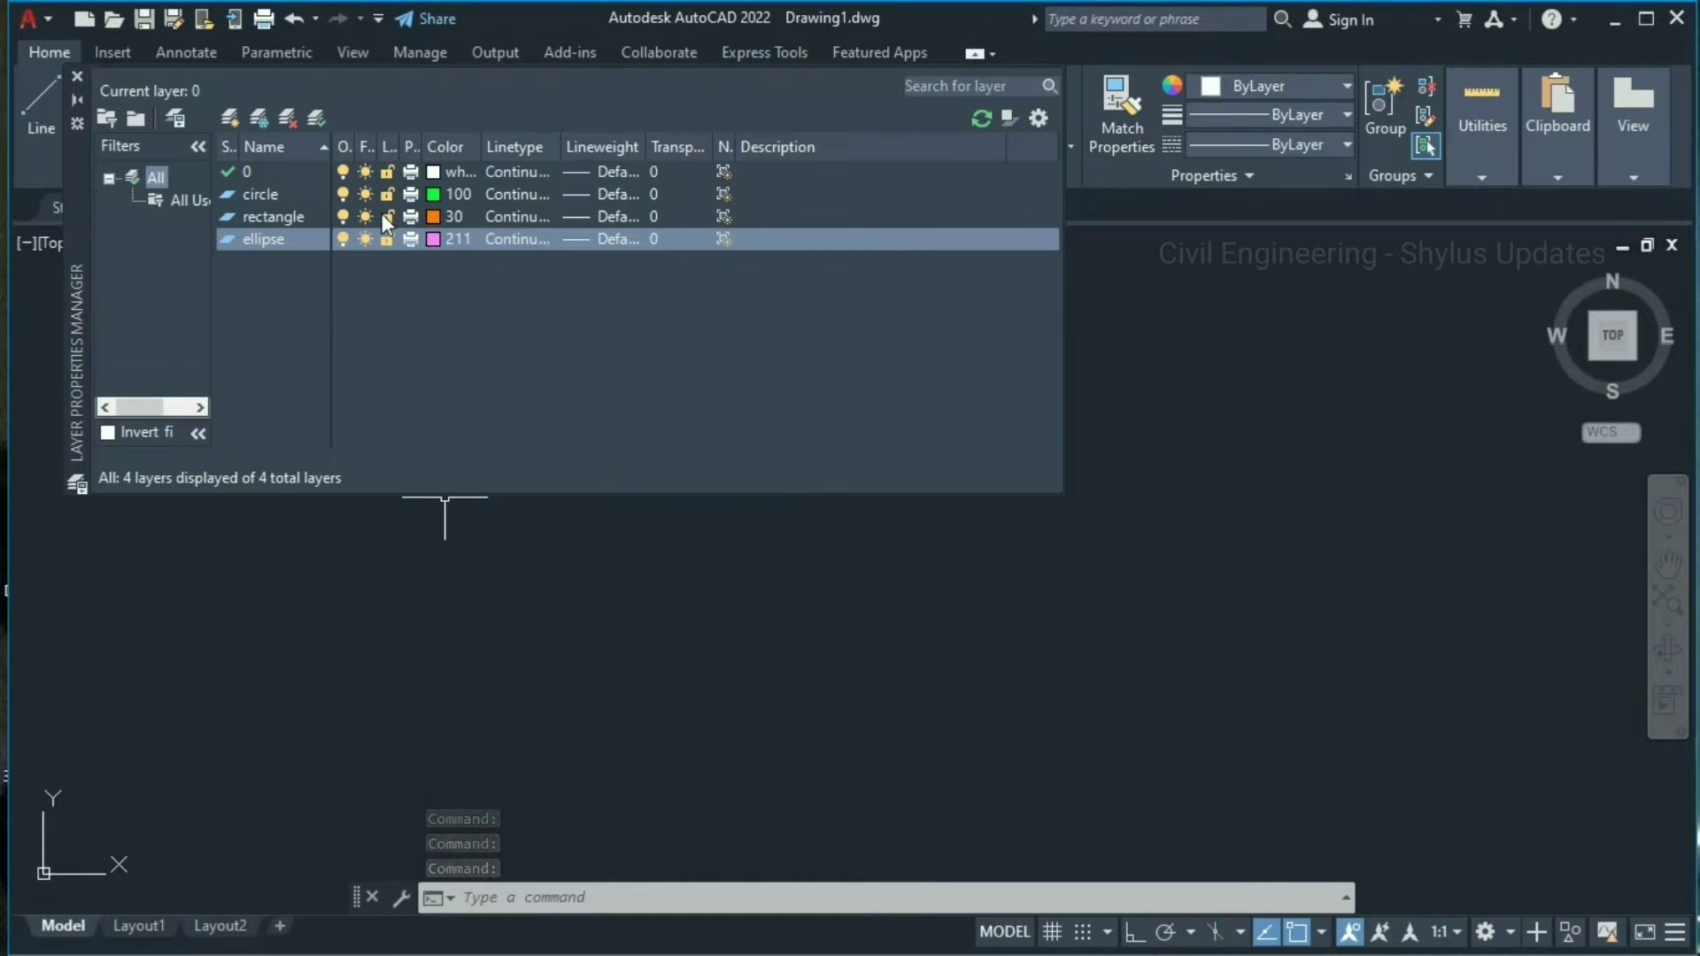
left_click(77, 76)
- Make the circle layer current and draw a circle by center and radius in the empty drawing
left_click(912, 86)
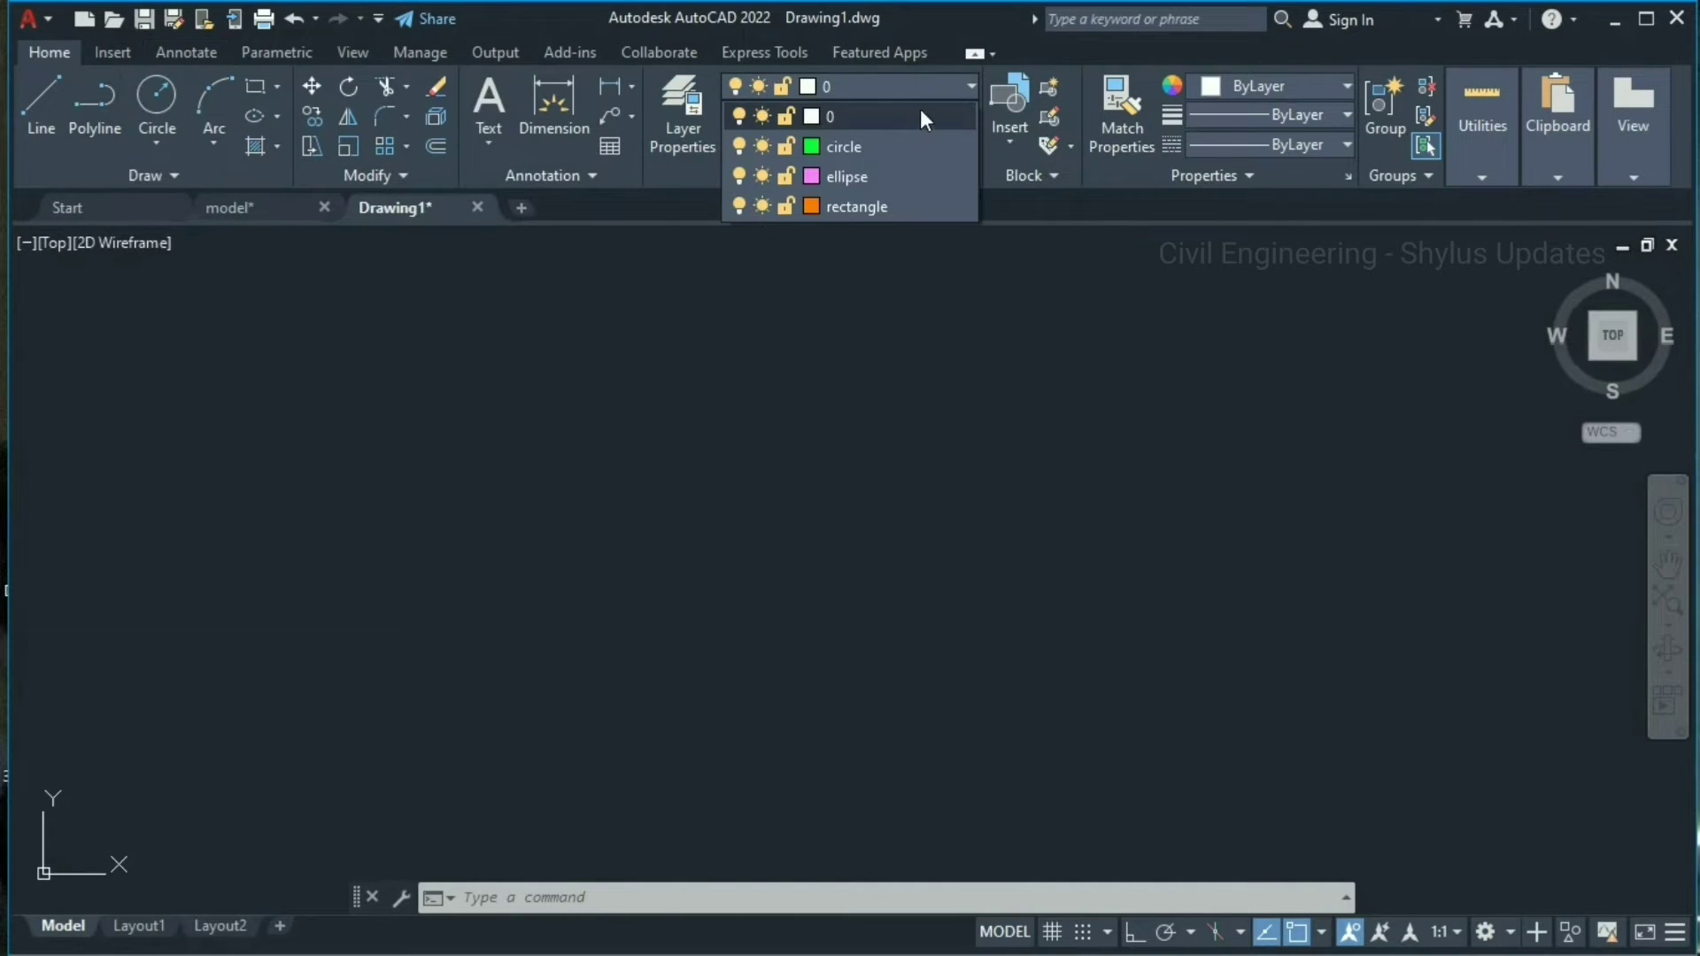
left_click(949, 82)
left_click(873, 146)
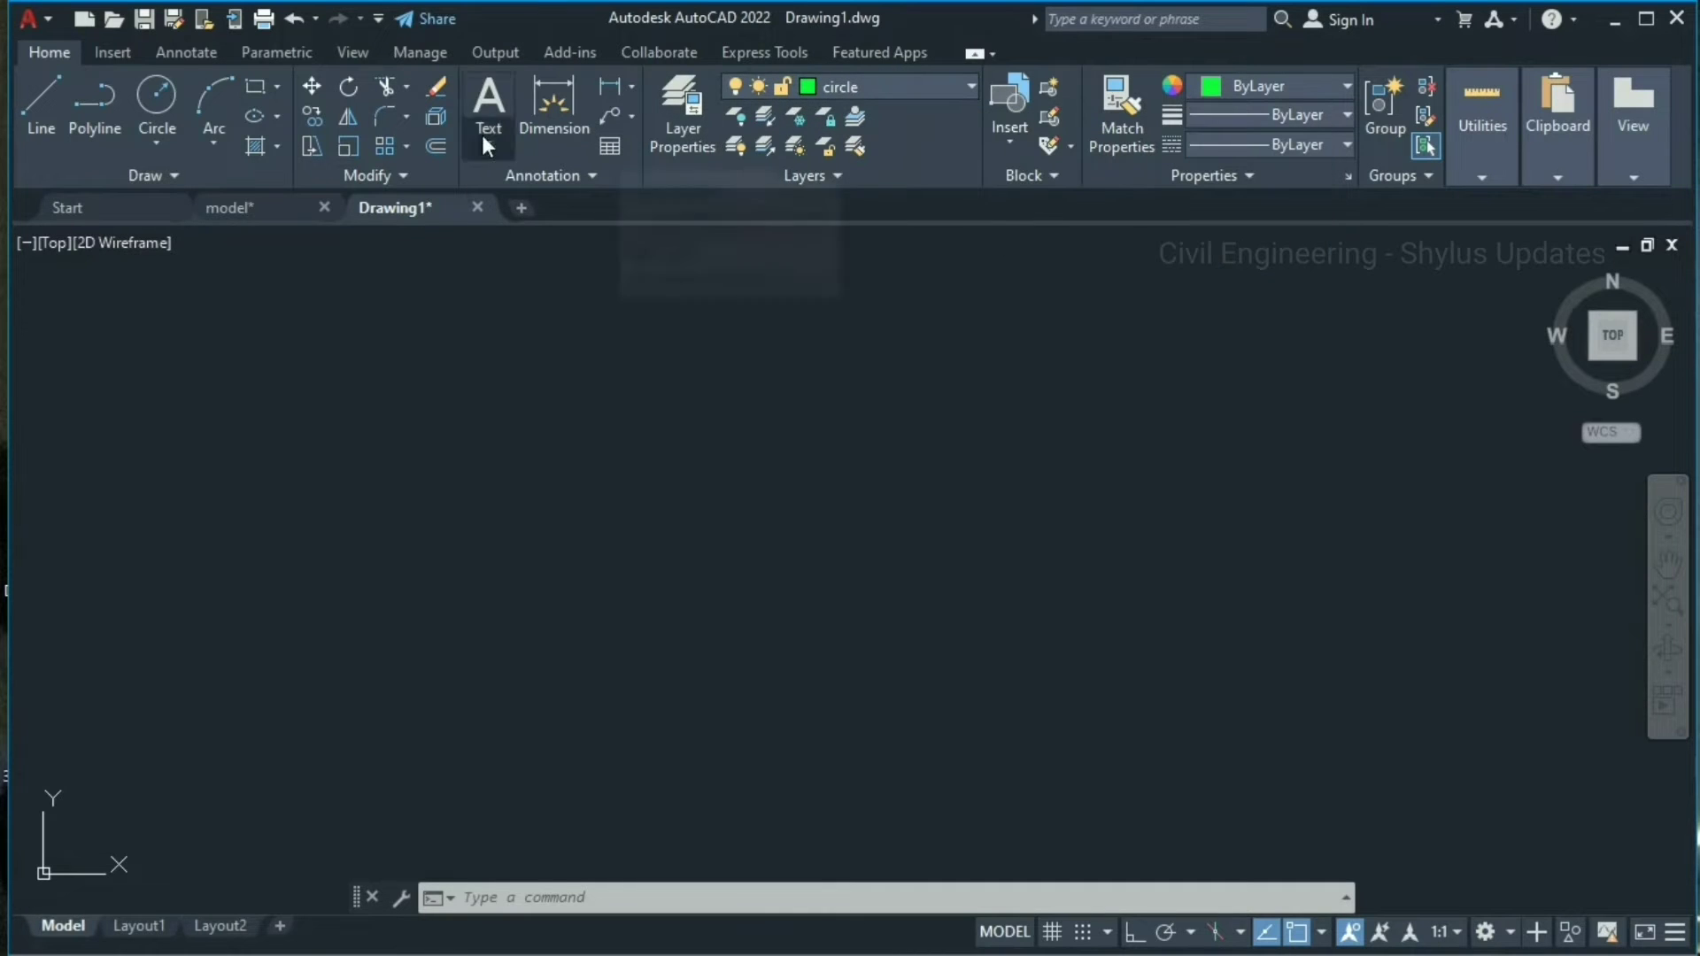
left_click(162, 112)
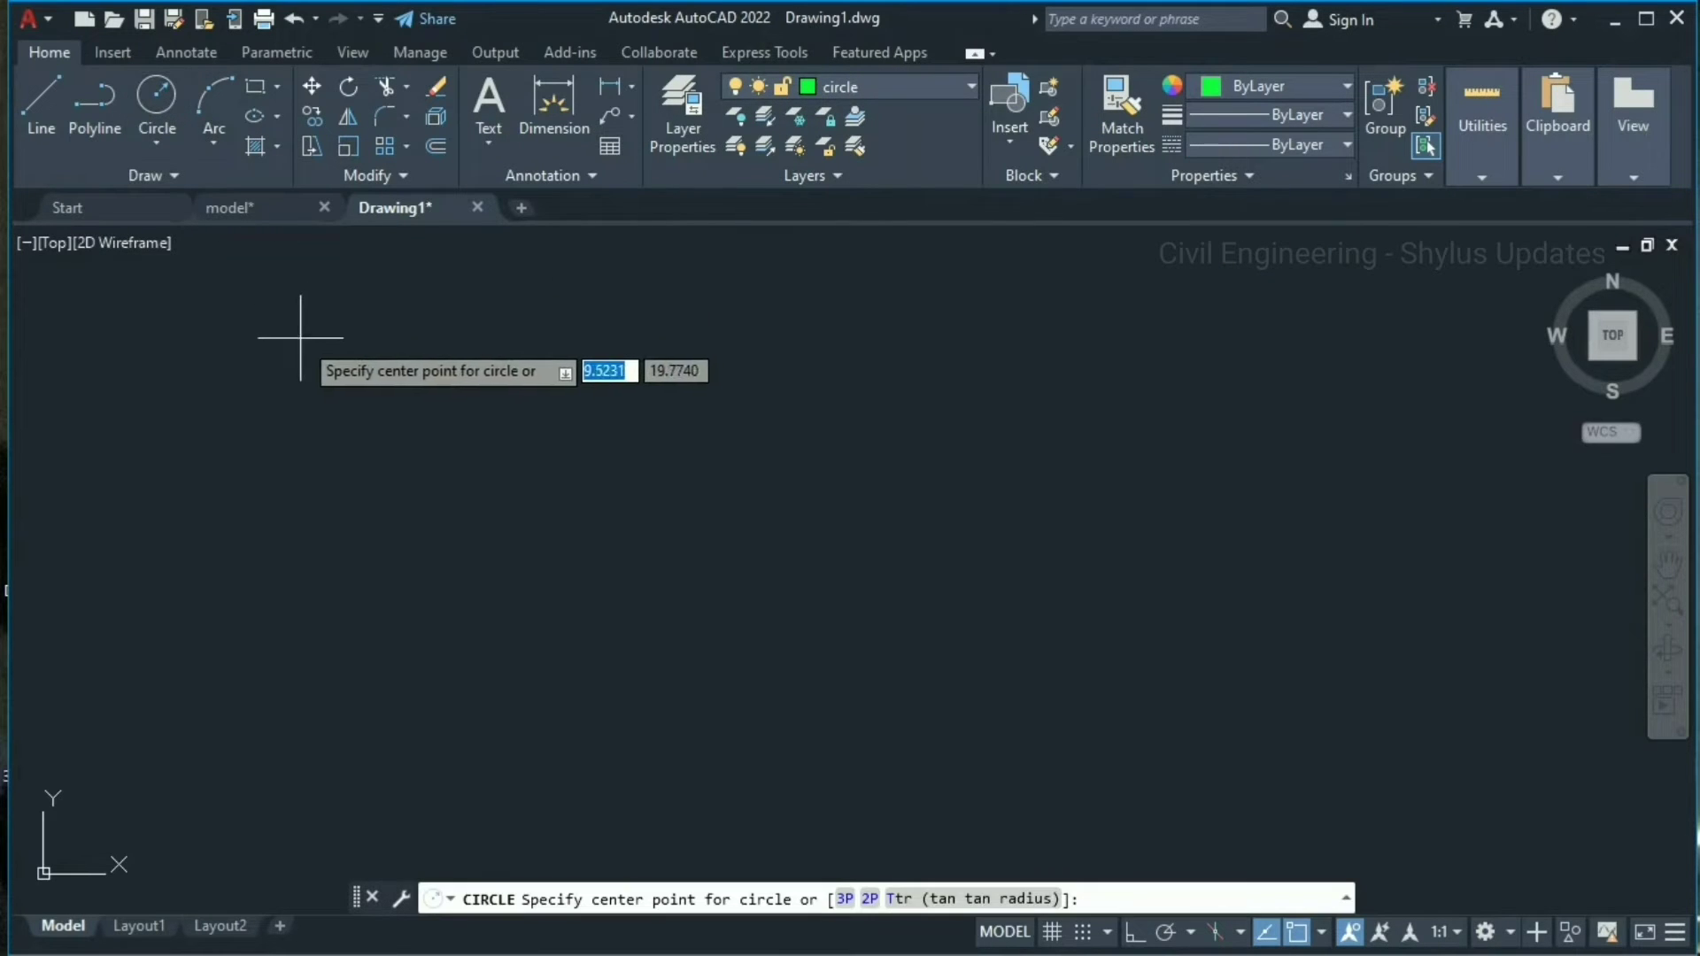
left_click(281, 424)
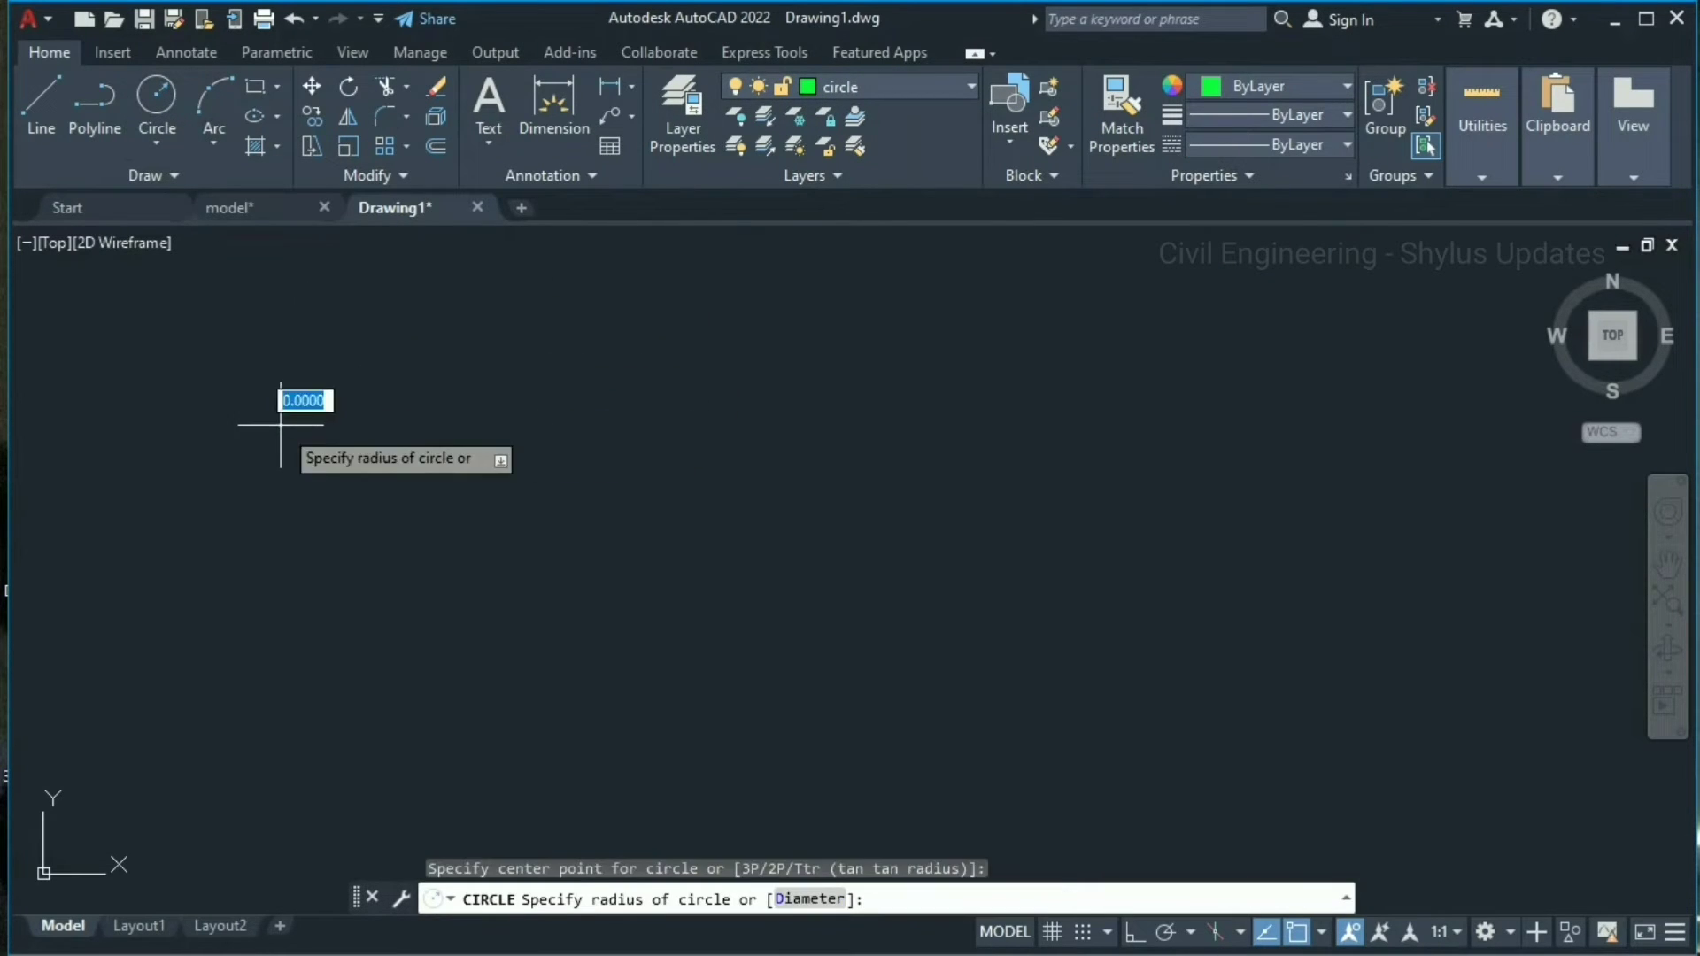
left_click(349, 360)
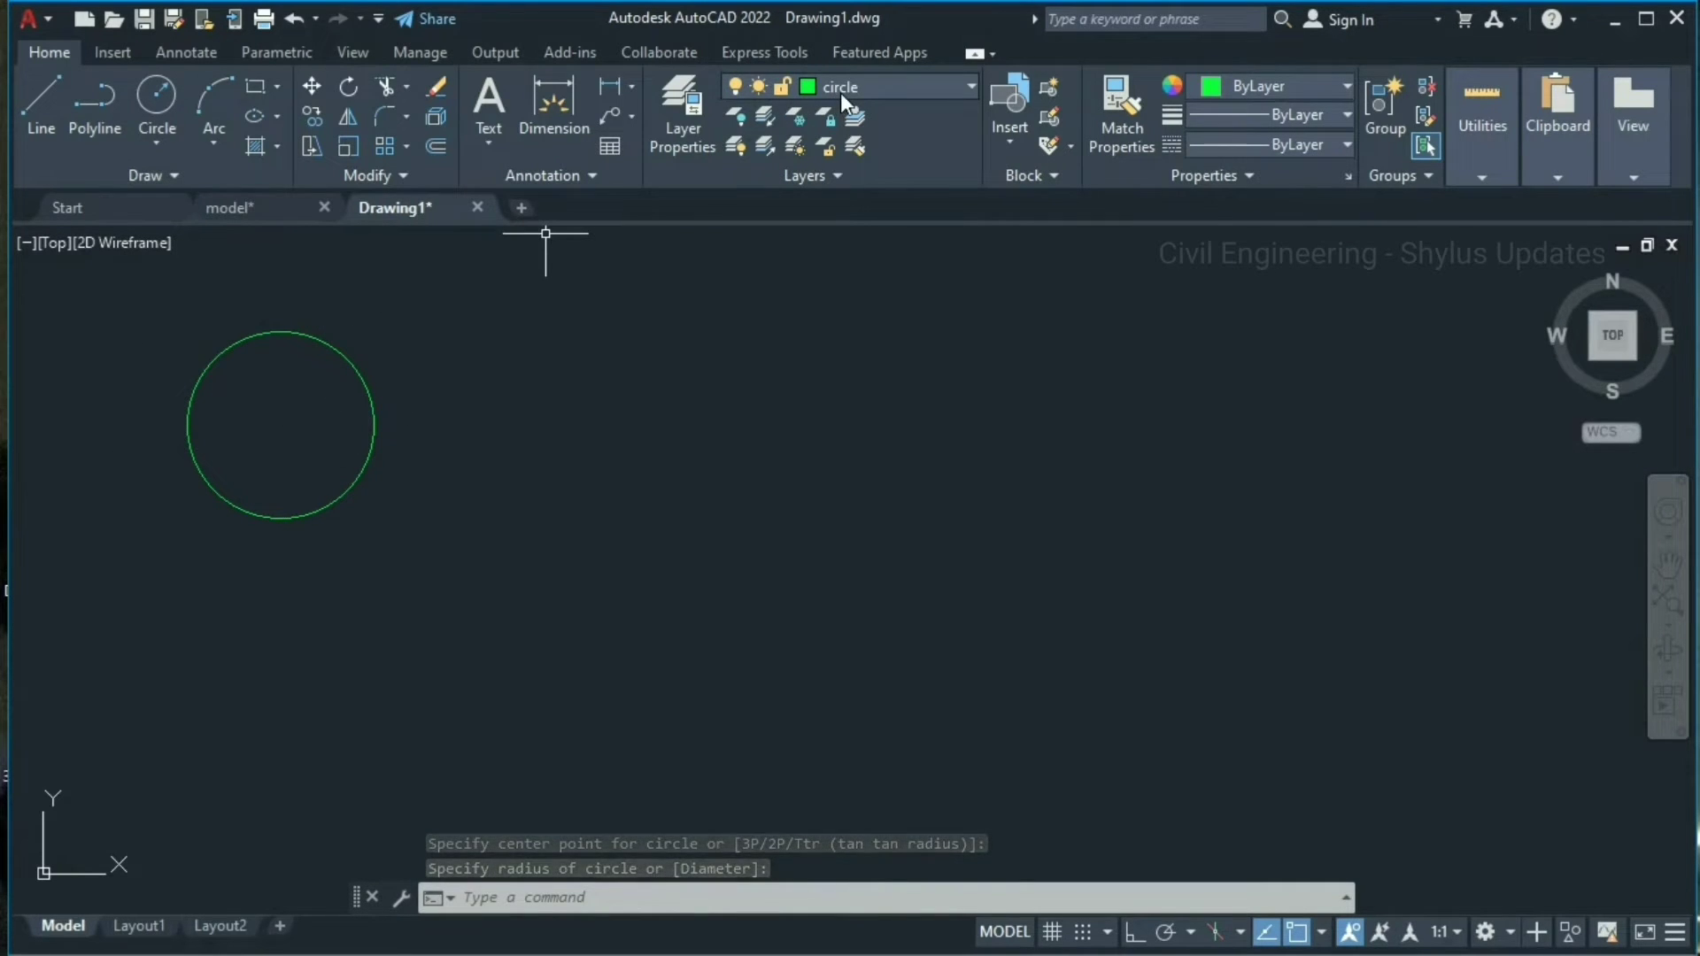
- Make the rectangle layer current and draw a rectangle to the right of the circle
left_click(884, 88)
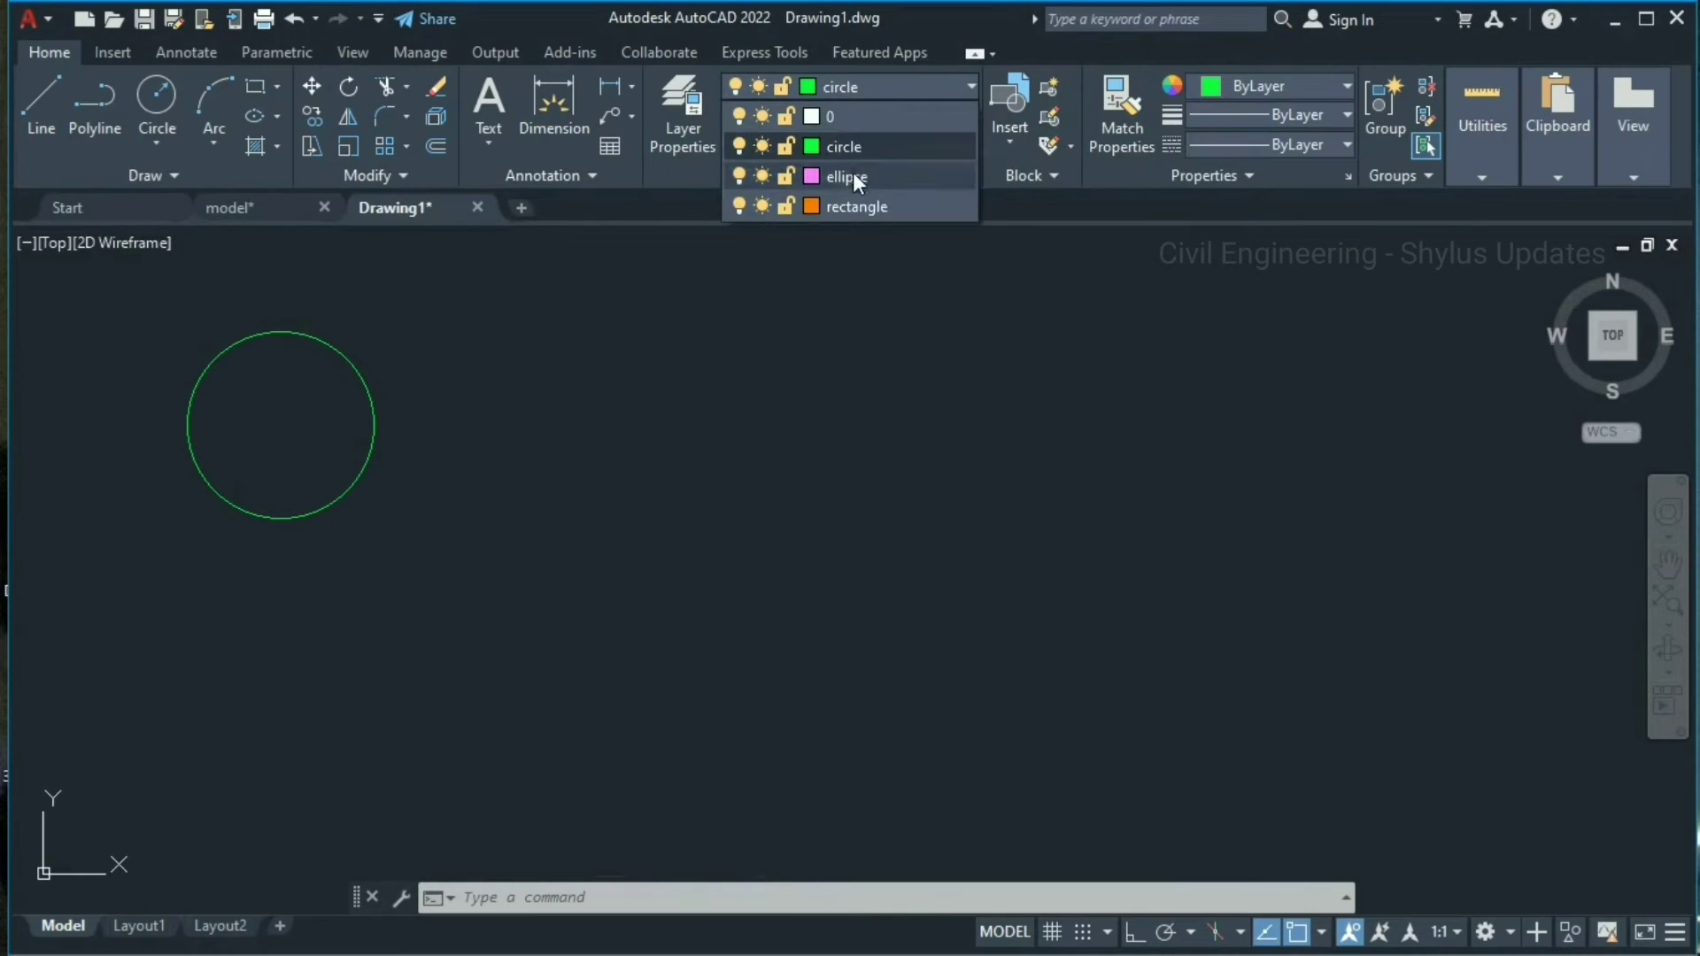
left_click(849, 205)
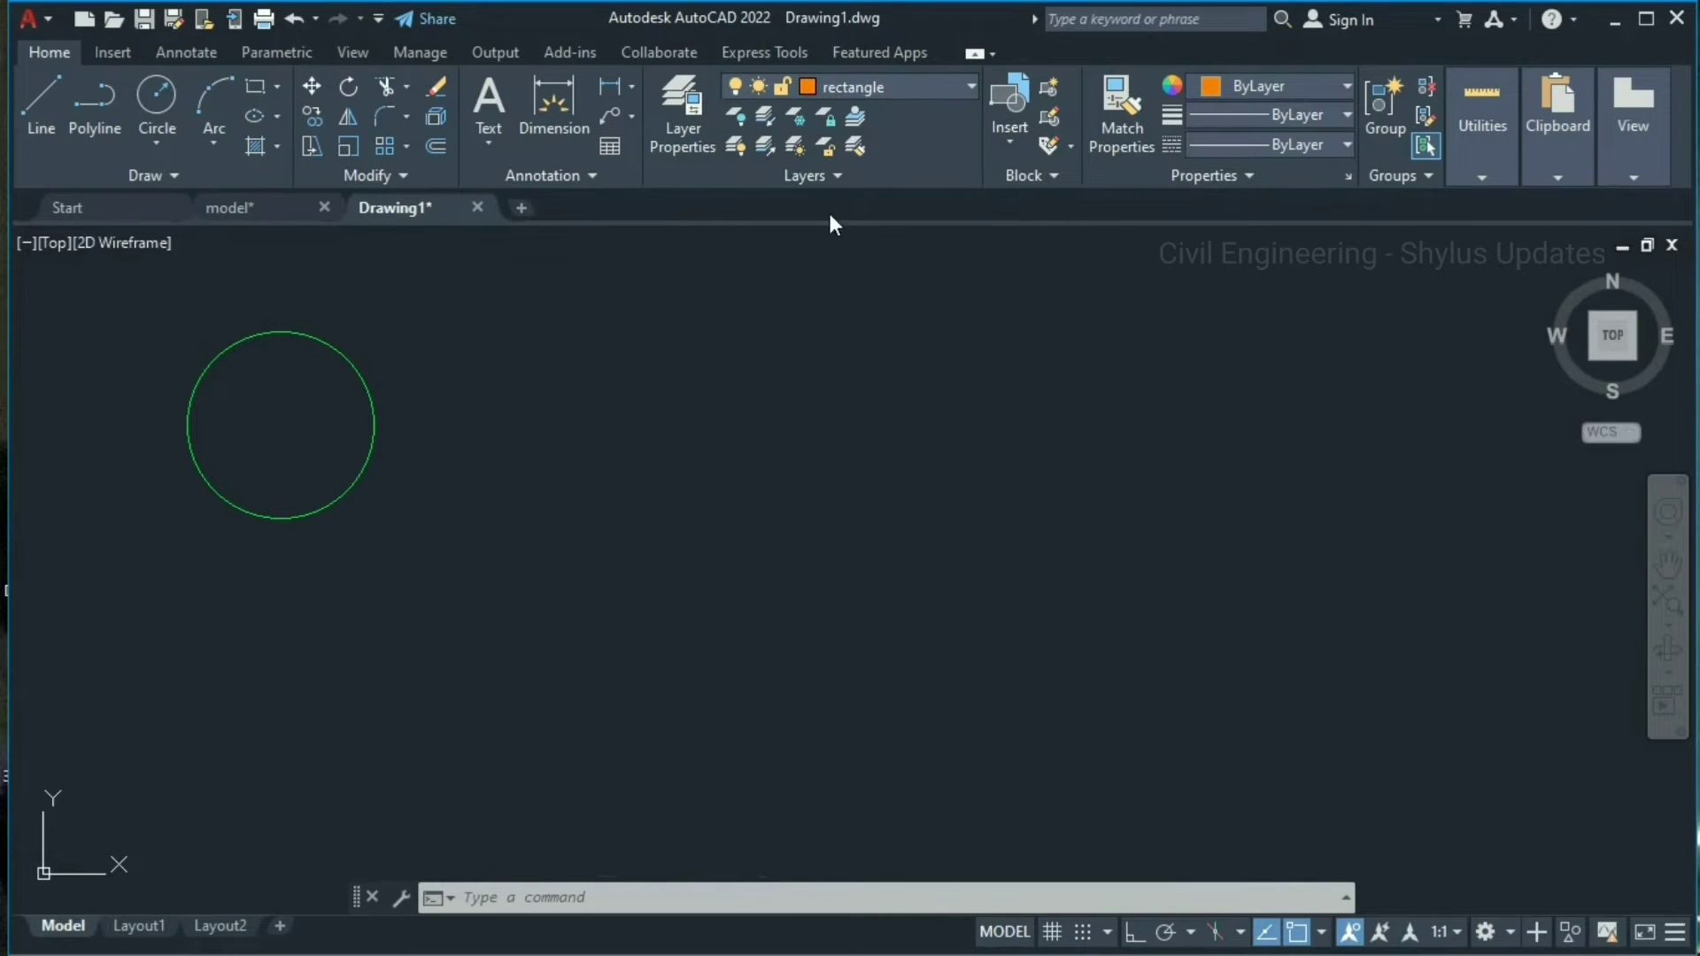
left_click(257, 82)
left_click(535, 351)
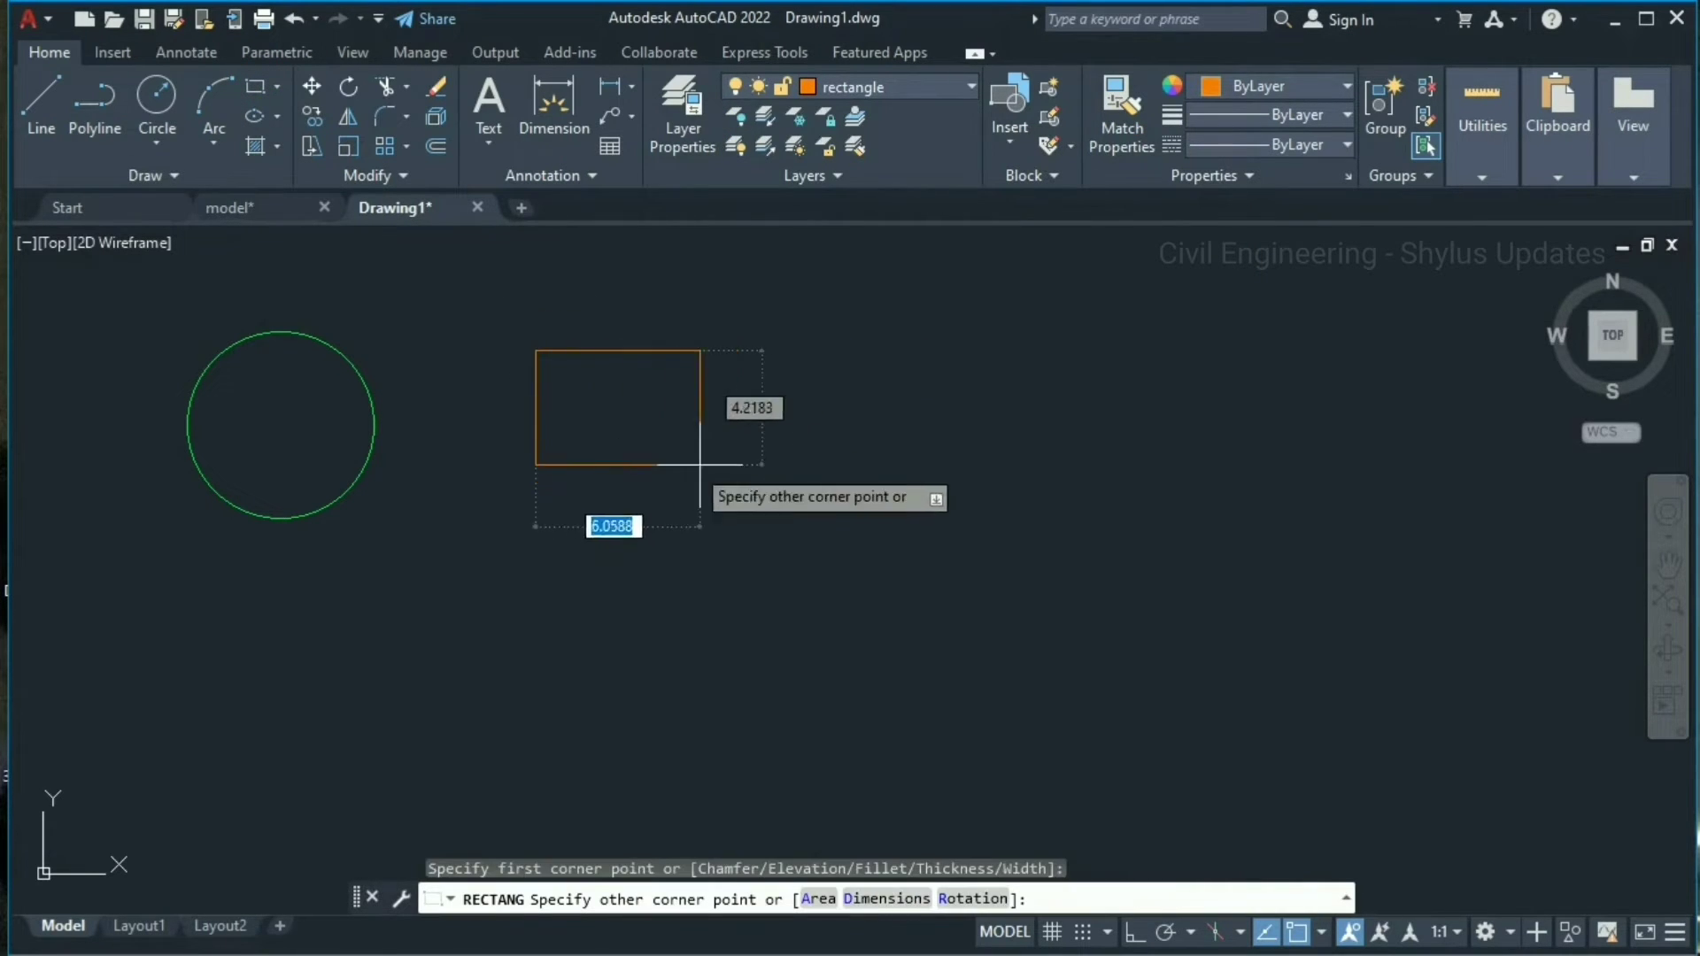
left_click(780, 505)
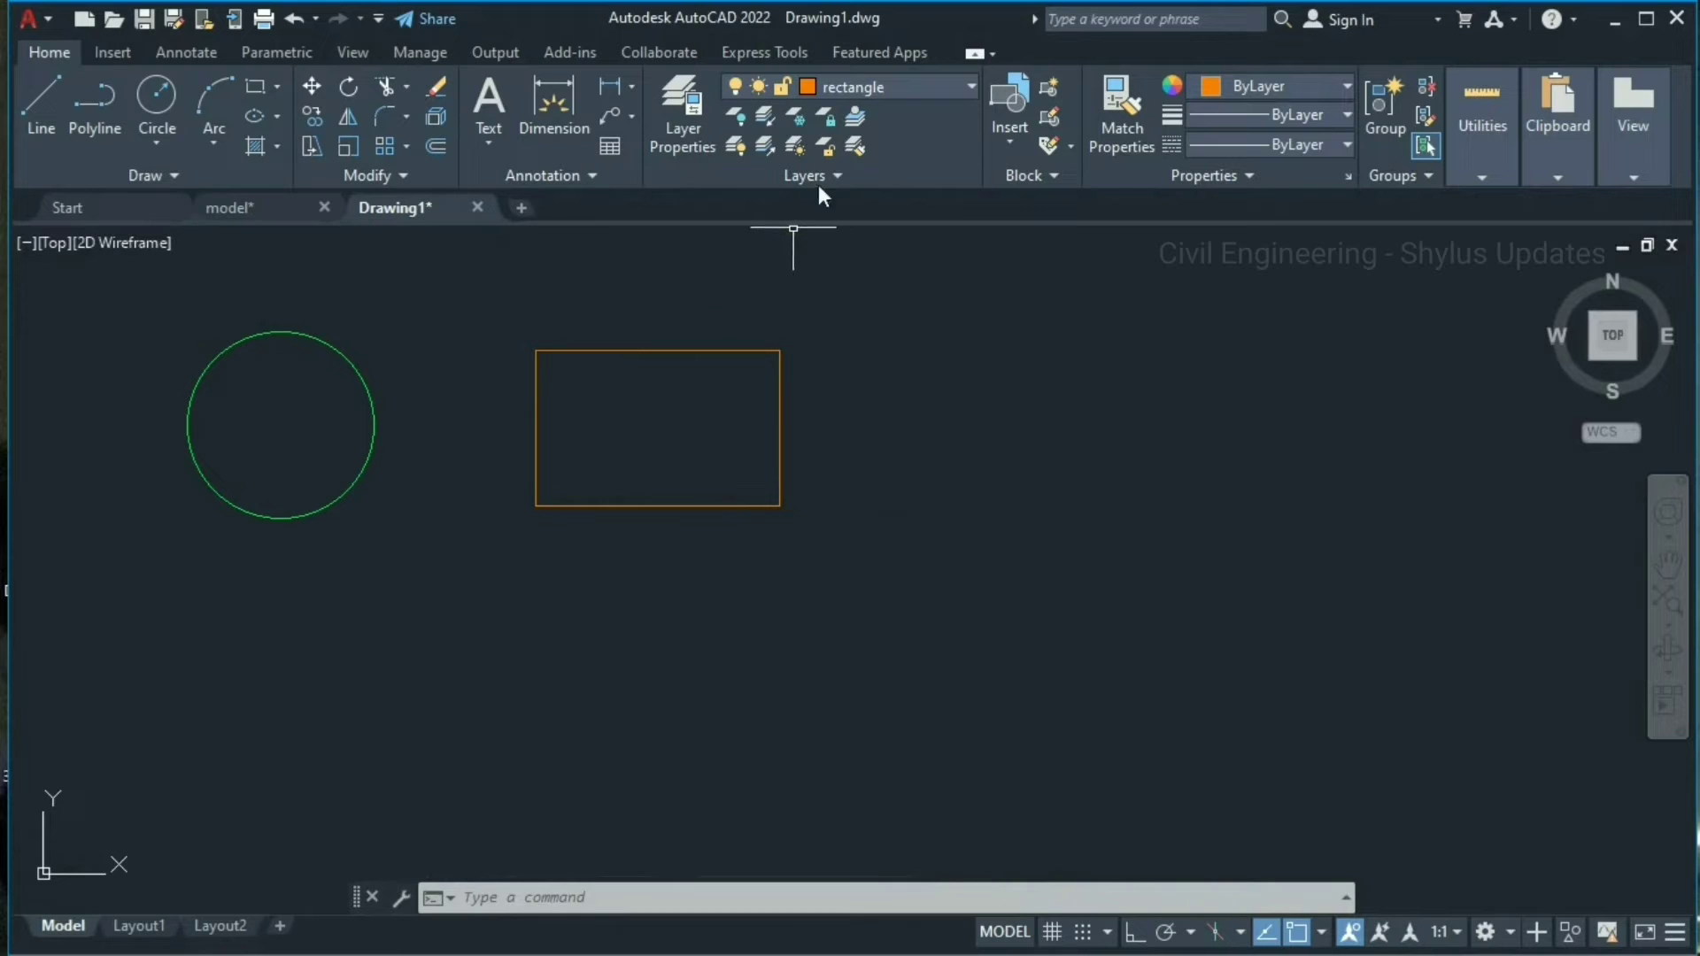
- Make the ellipse layer current and draw a wide, flat ellipse by its center to the right of the rectangle
left_click(915, 87)
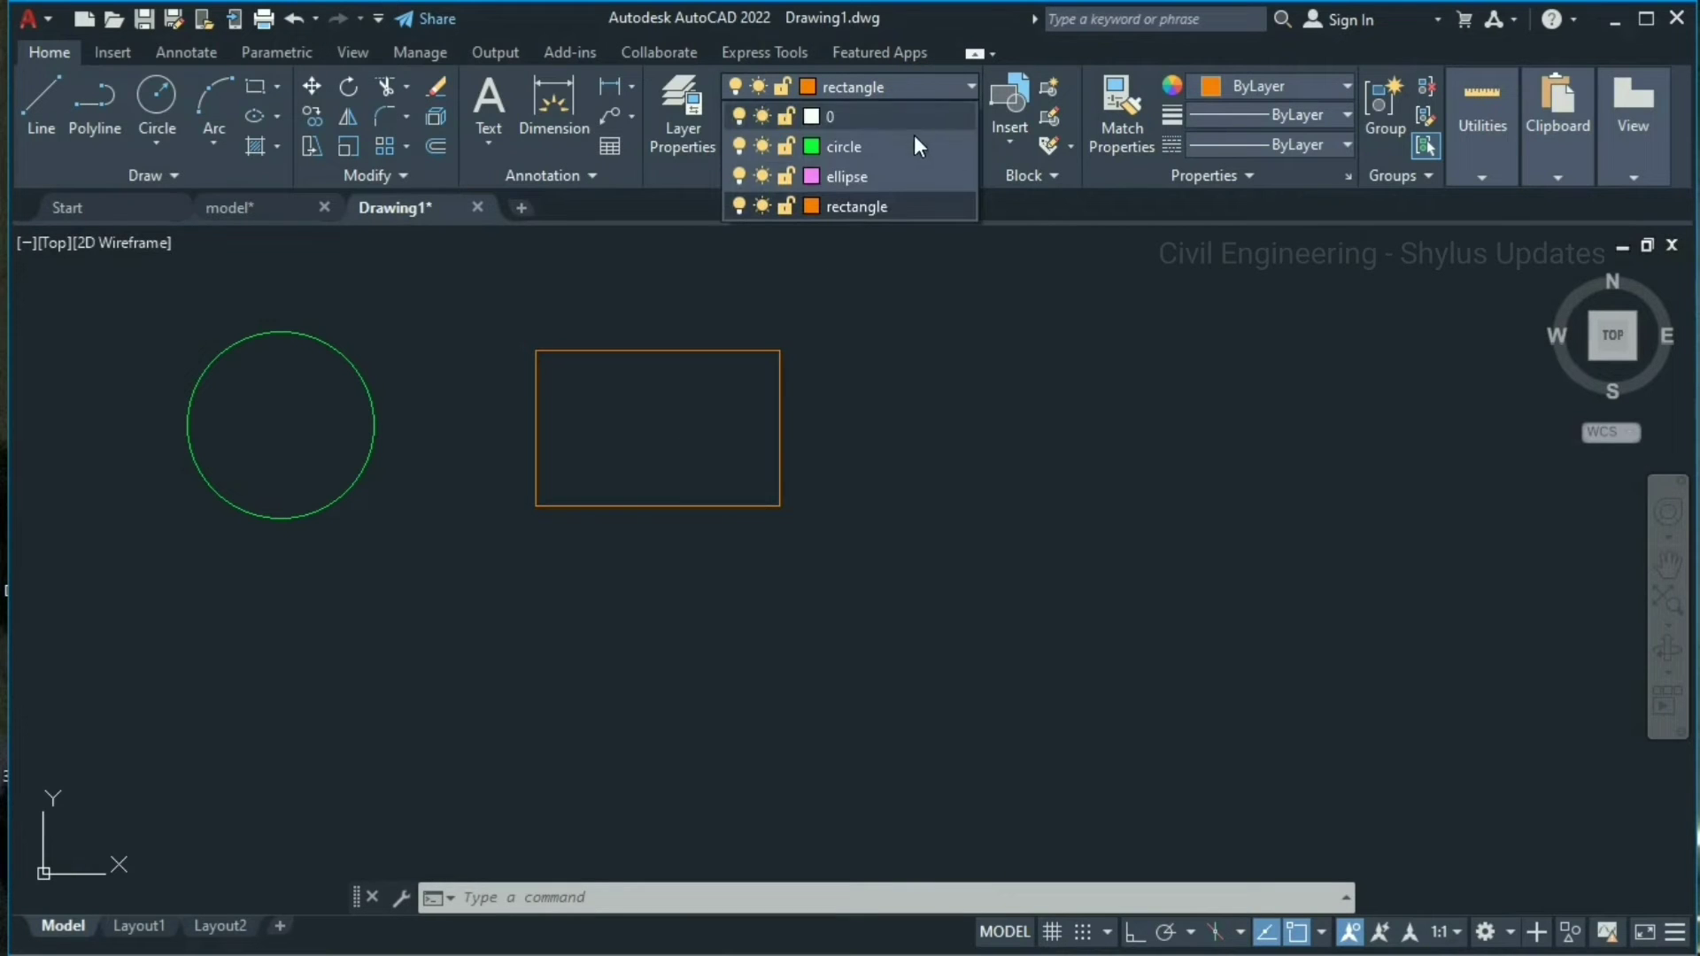
left_click(891, 177)
left_click(254, 116)
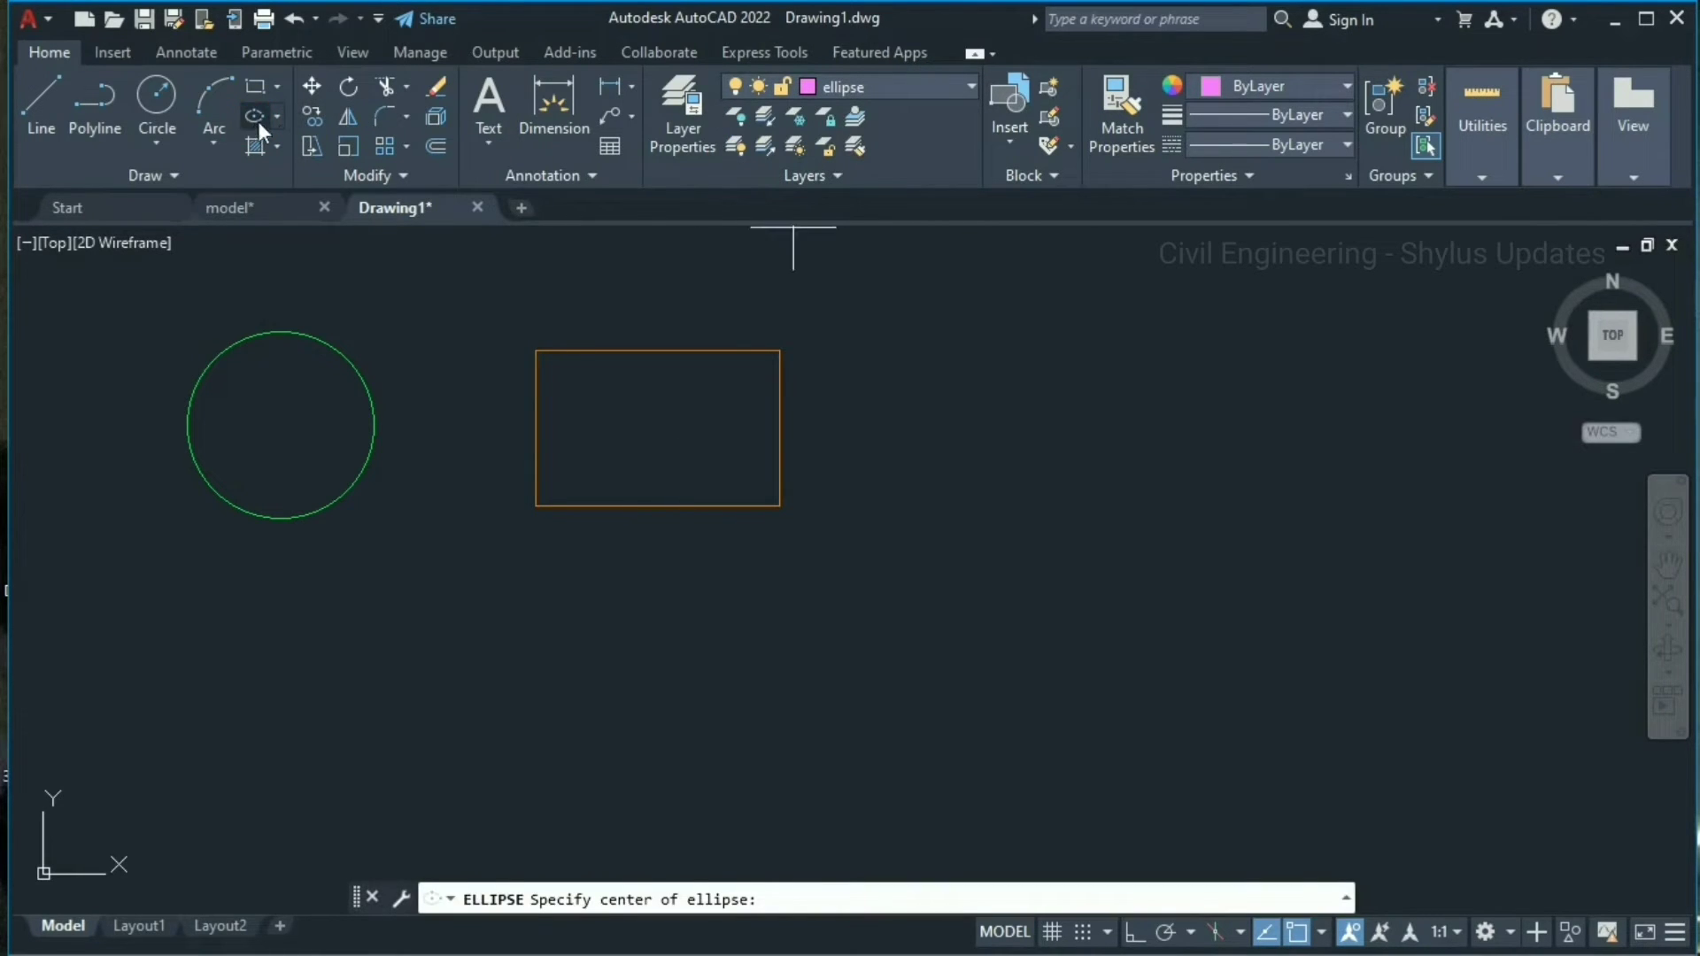
left_click(1062, 434)
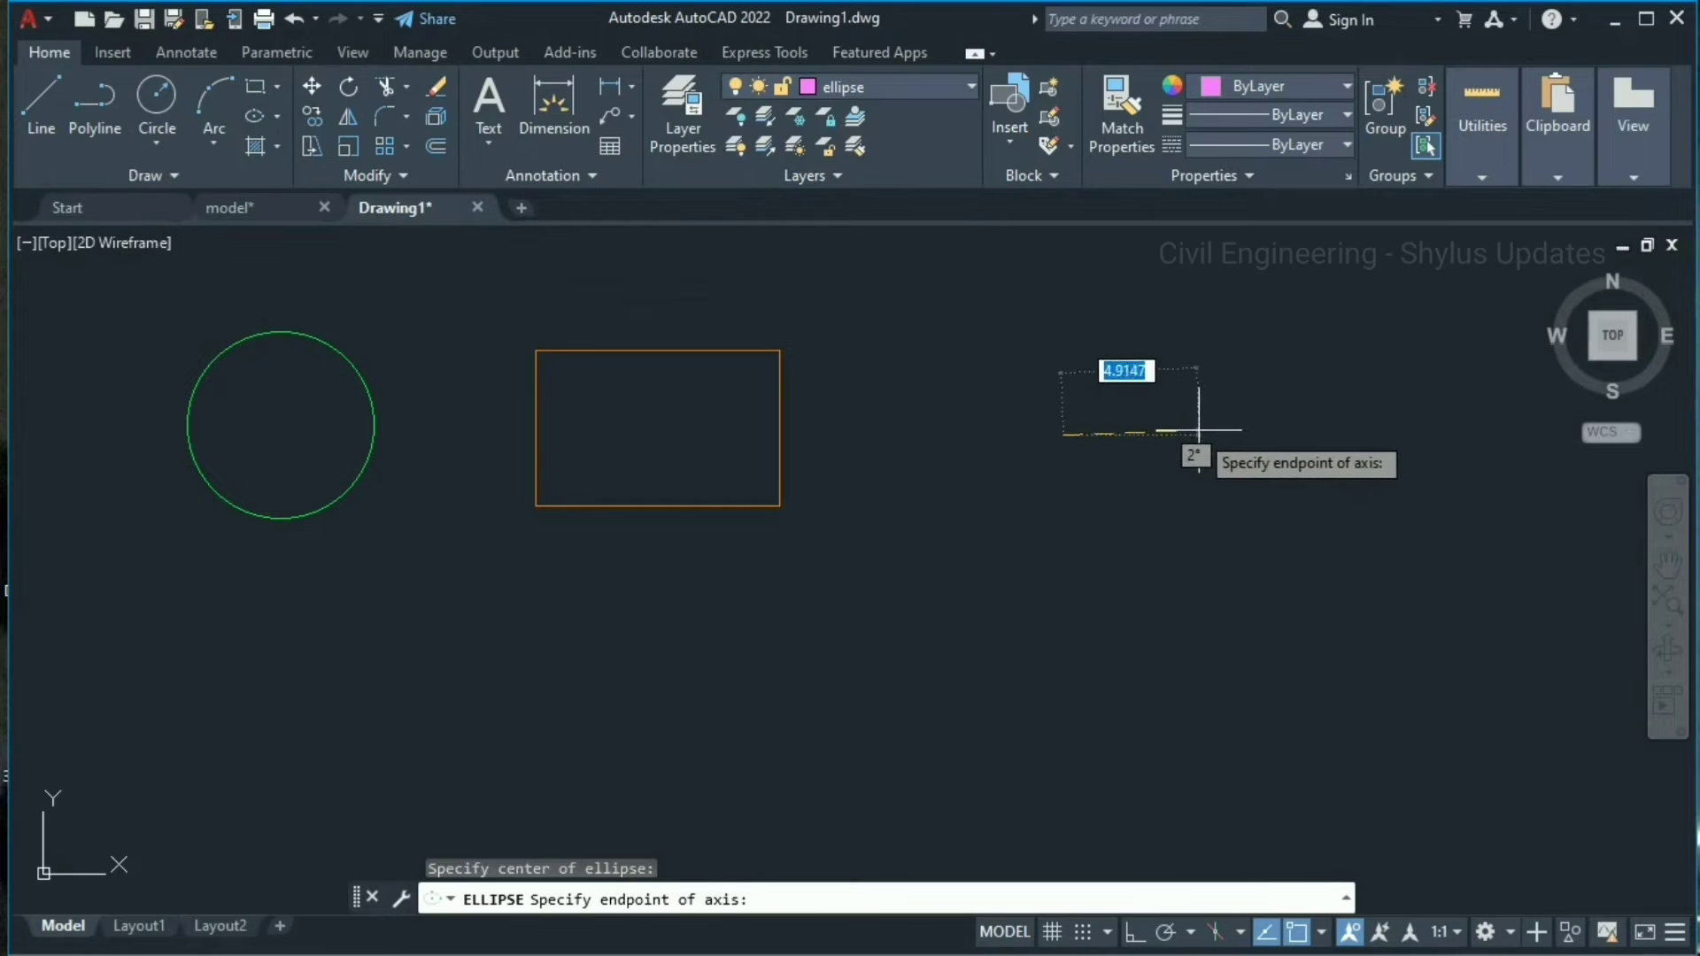
left_click(1210, 424)
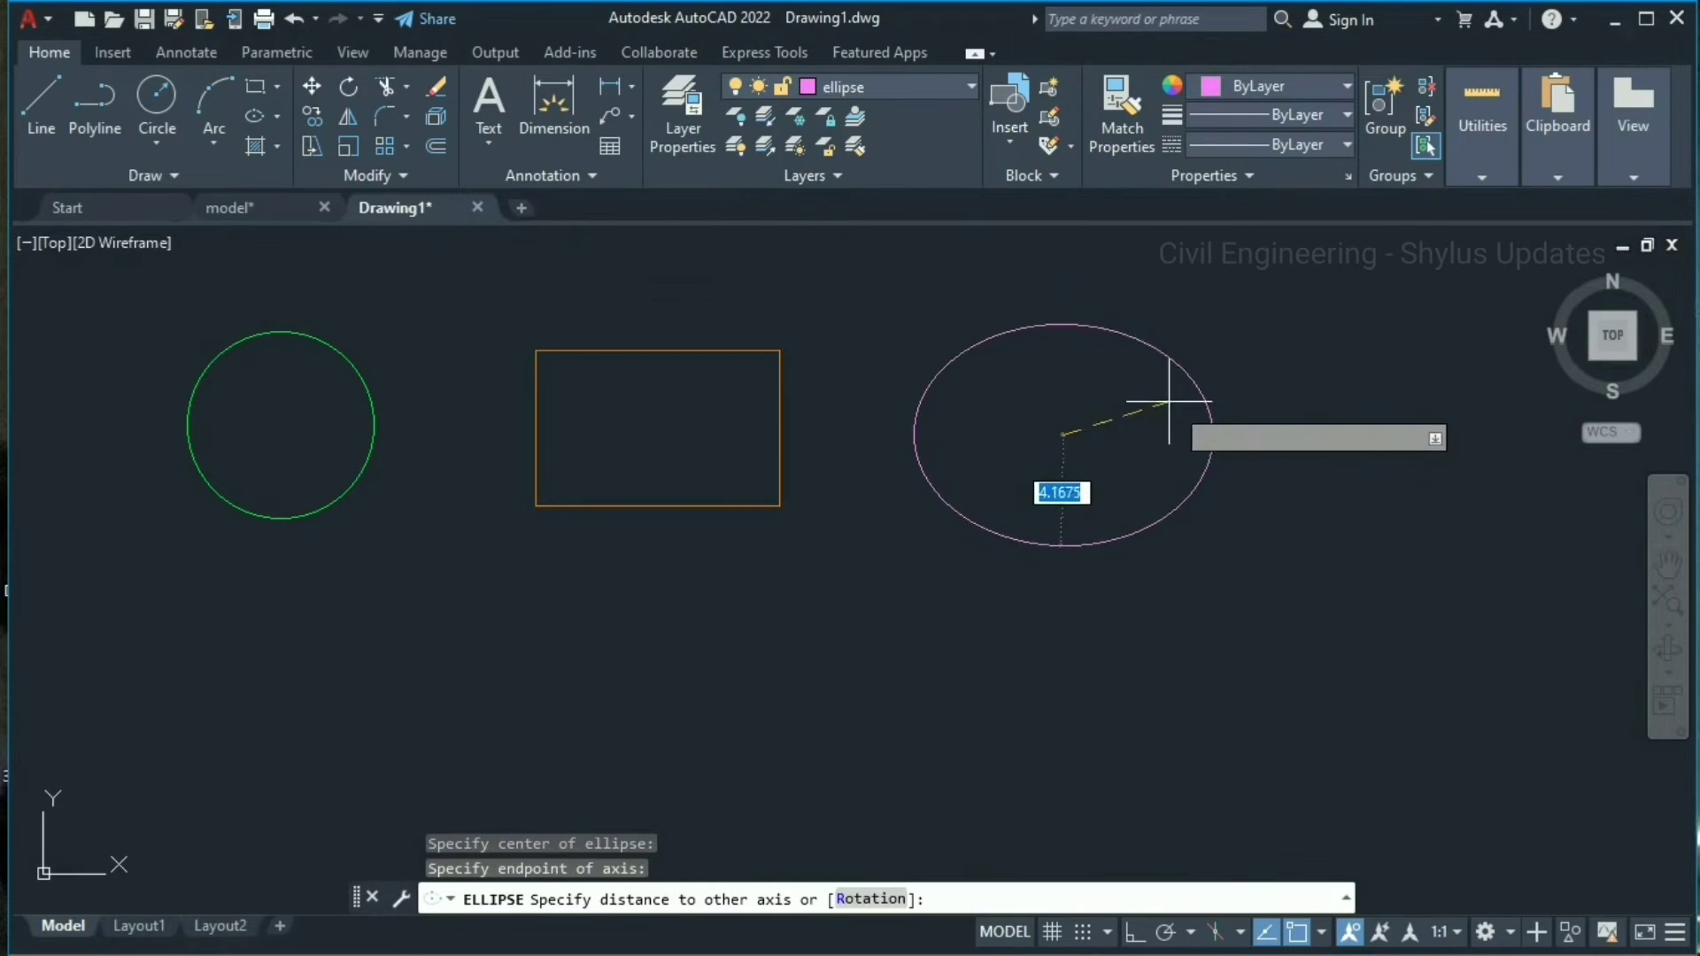
left_click(1093, 380)
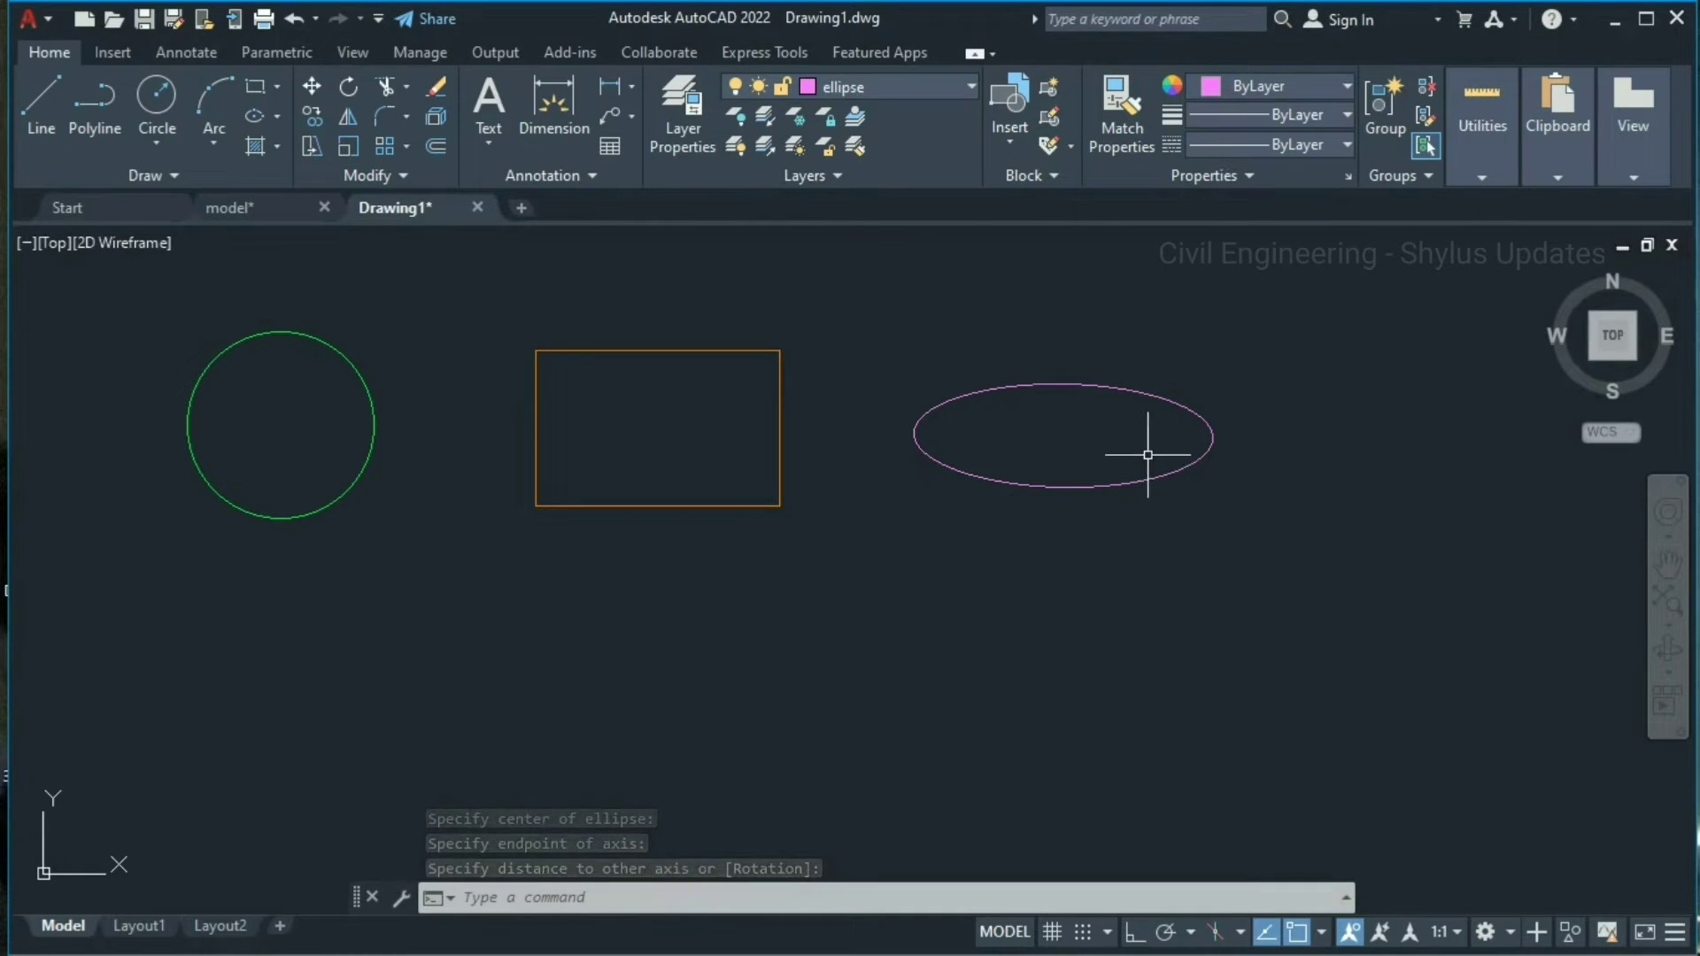
- Turn off the circle layer to hide the green circle
left_click(886, 87)
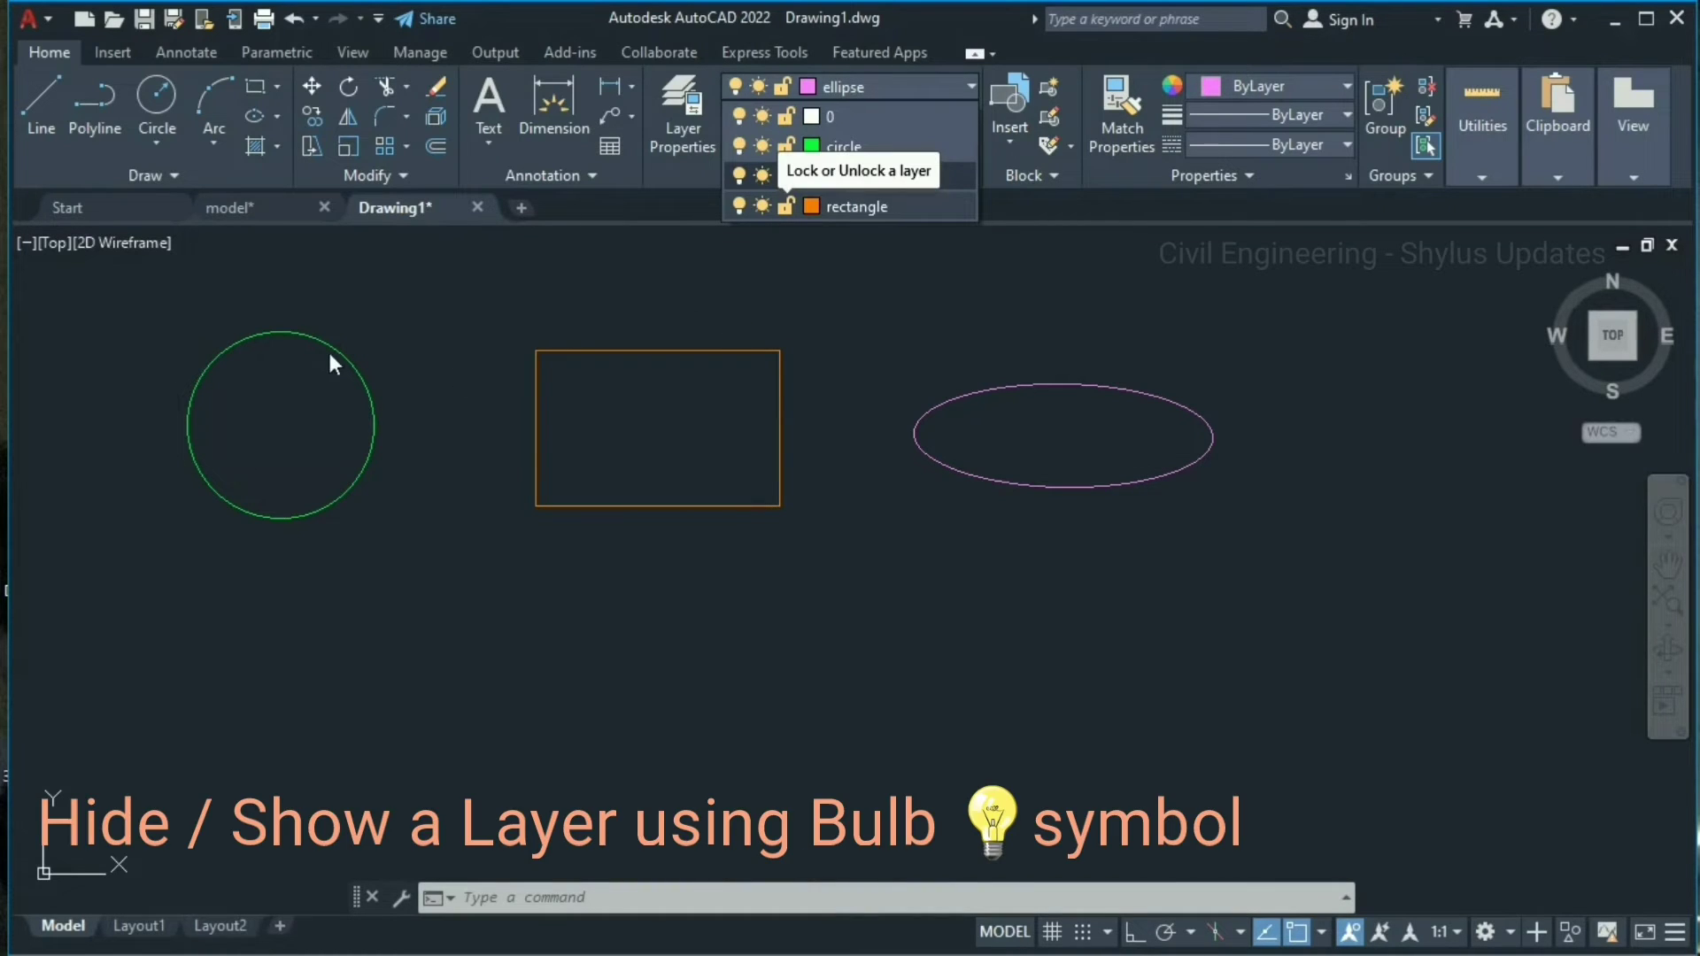
left_click(739, 146)
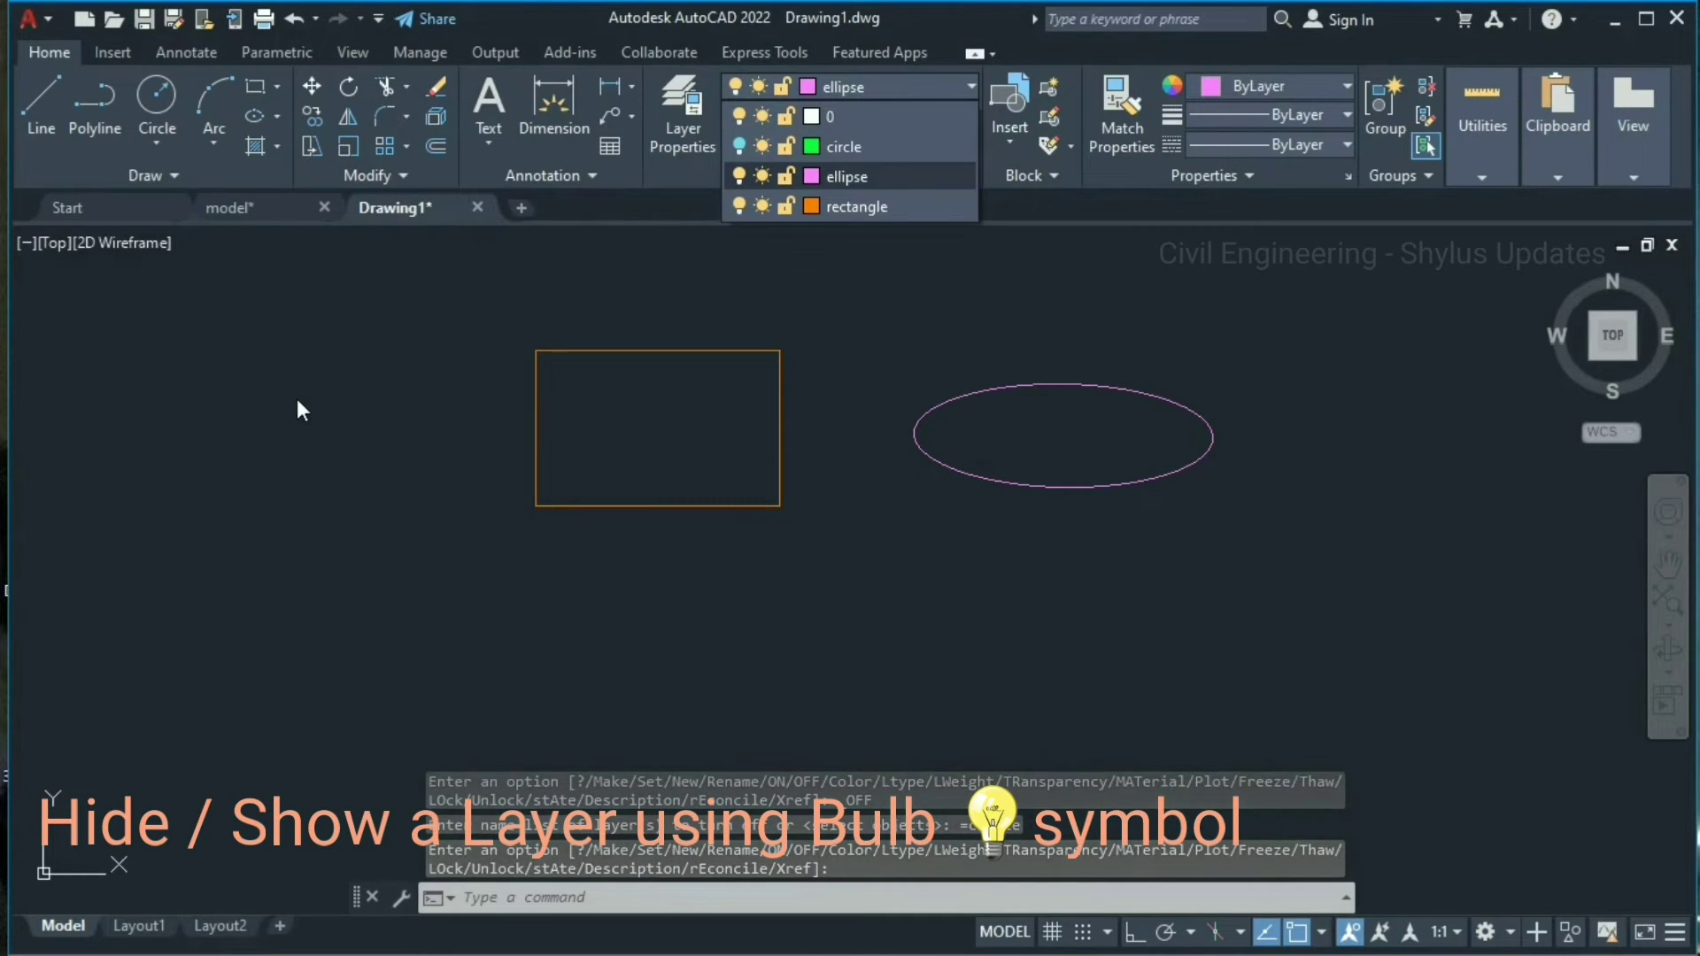
- Turn the circle layer back on and toggle the visibility of the rectangle and ellipse layers
left_click(740, 146)
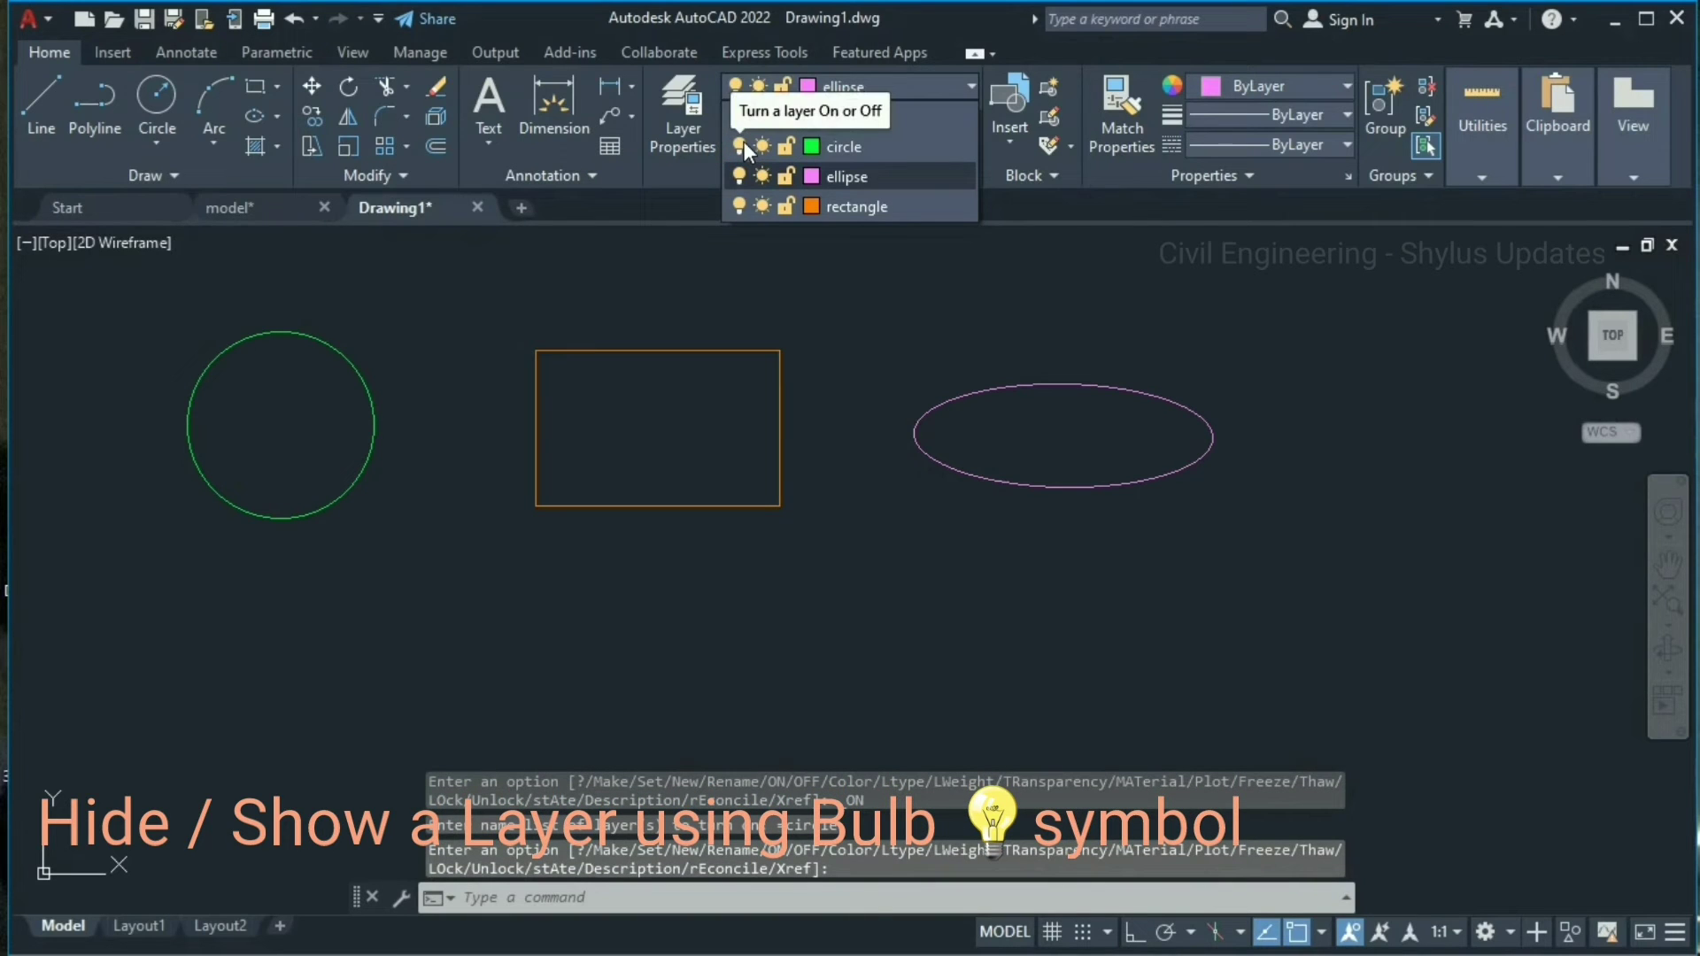
left_click(737, 206)
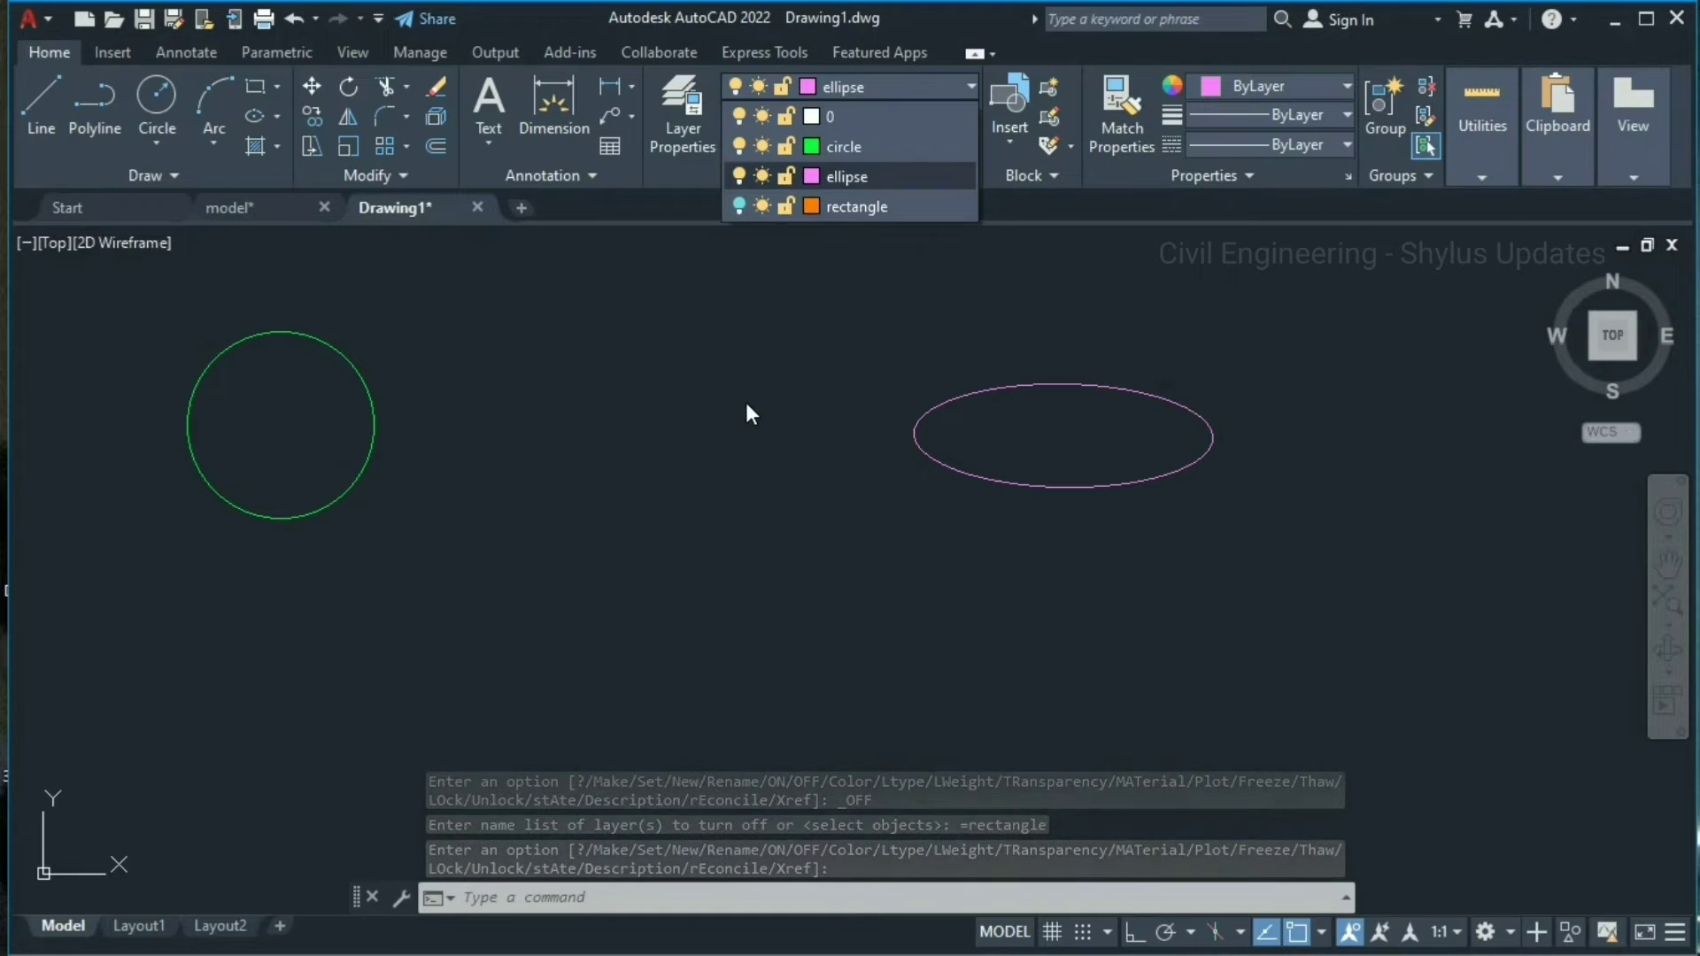
left_click(740, 206)
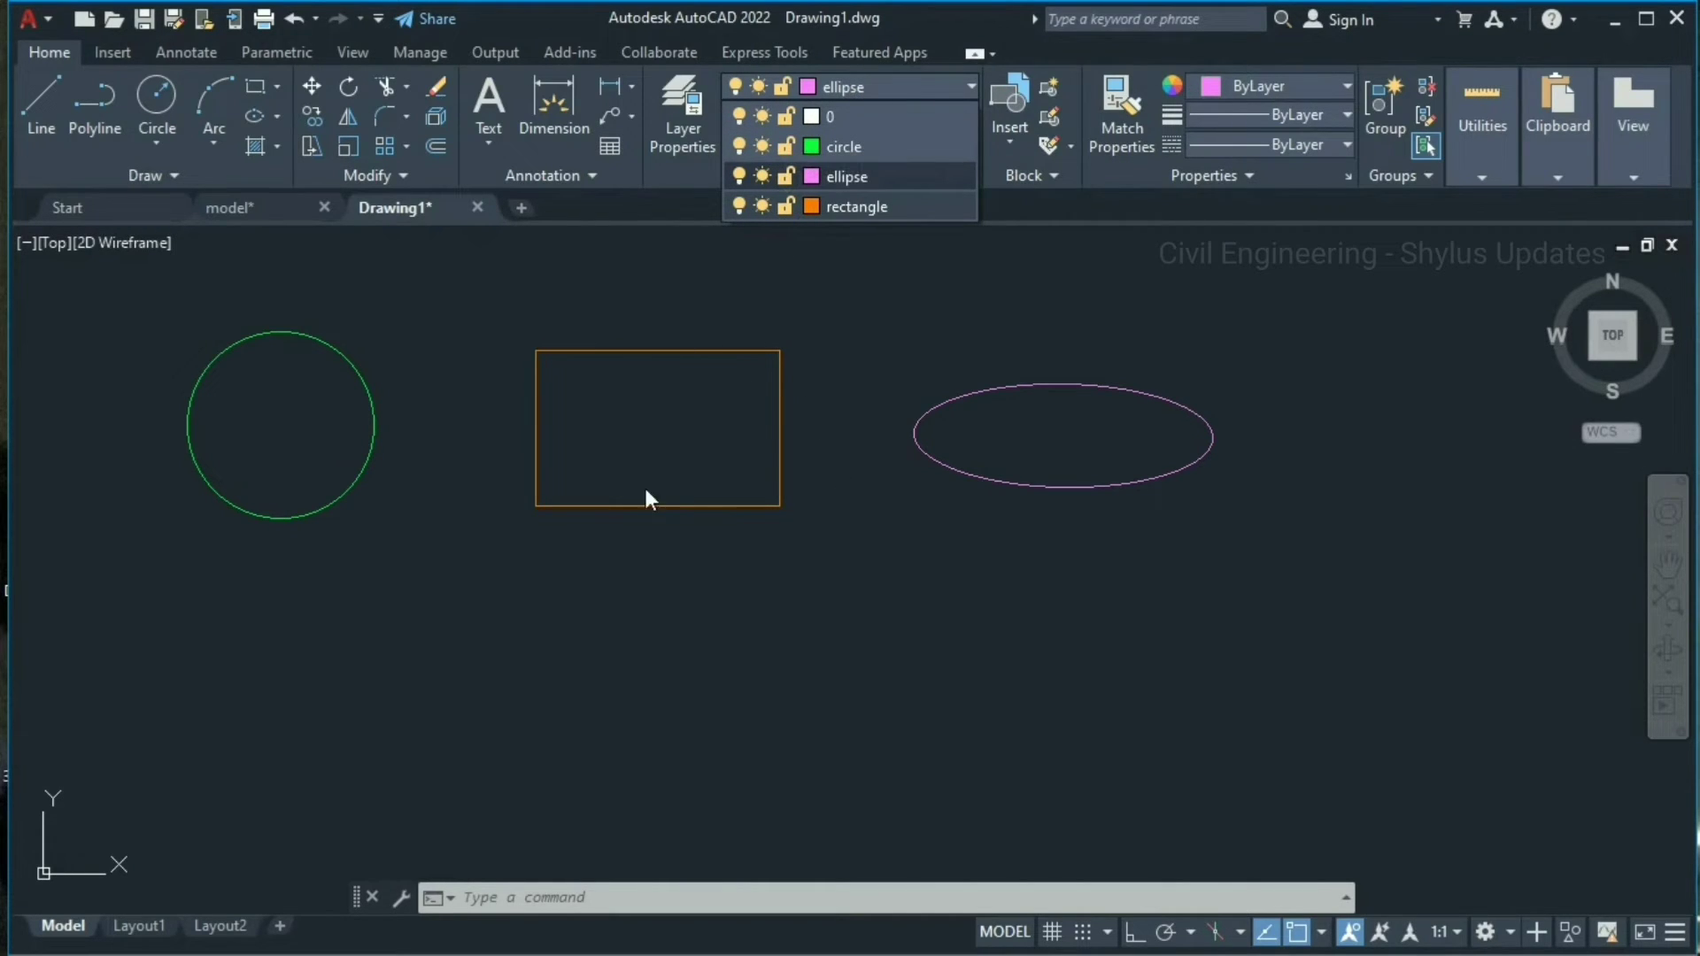
left_click(738, 176)
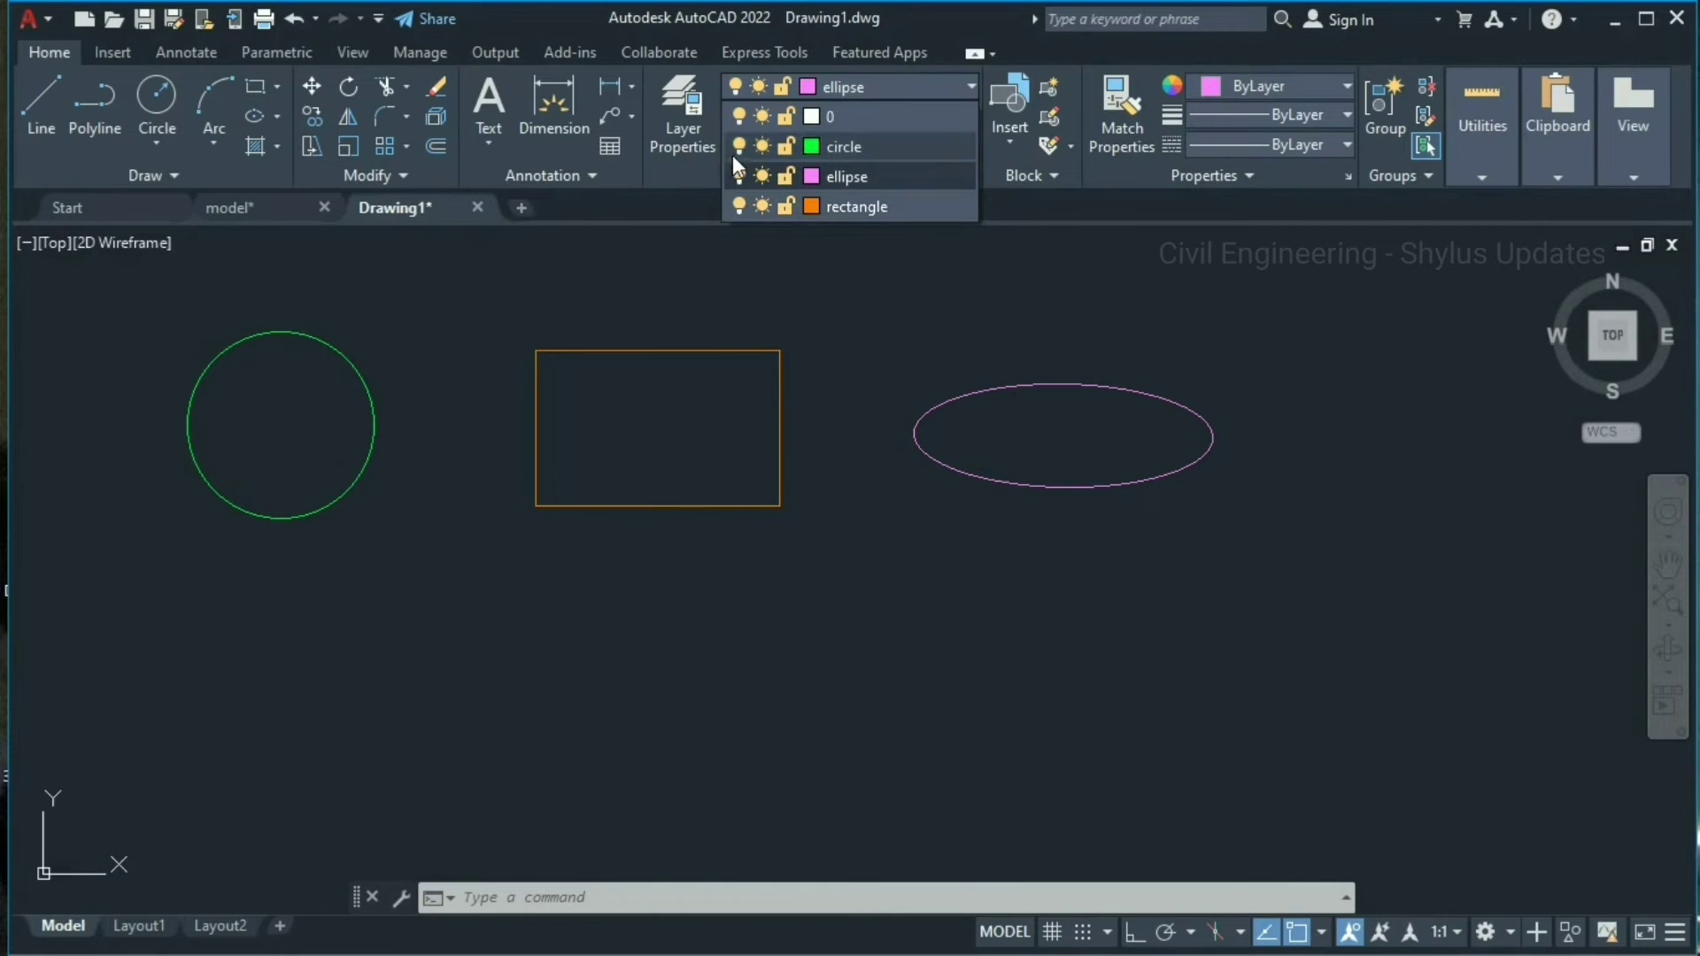
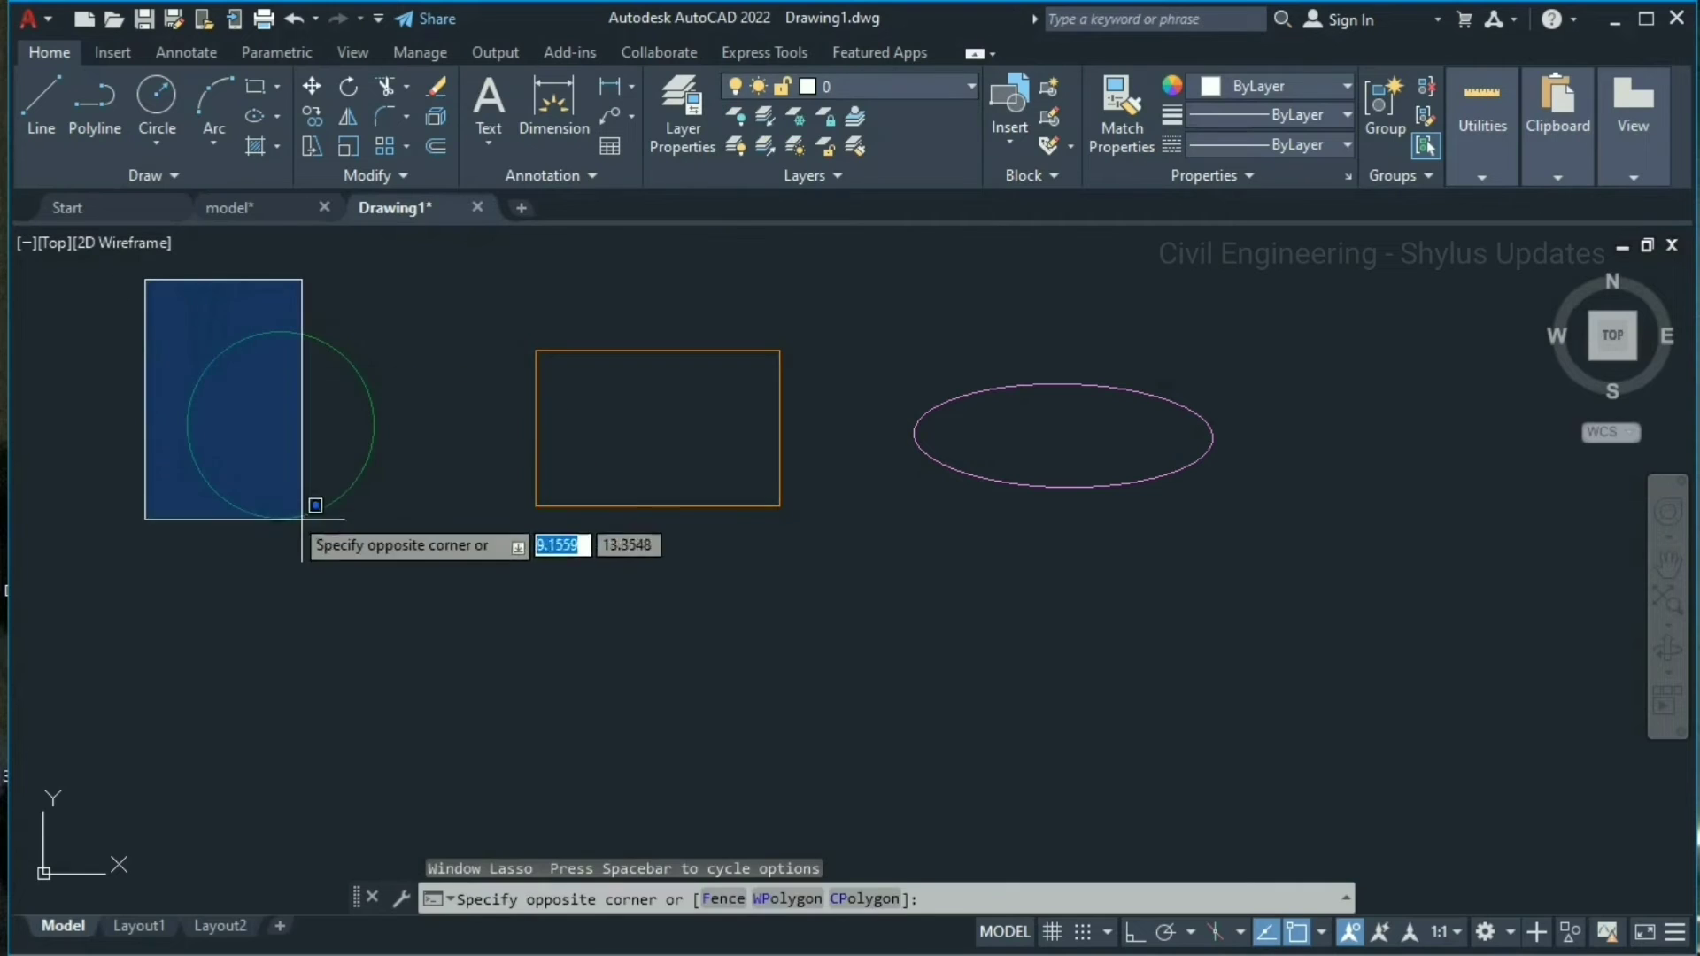
- Window-select all three shapes to test the locked circle layer, and clear the selection
left_click(1251, 643)
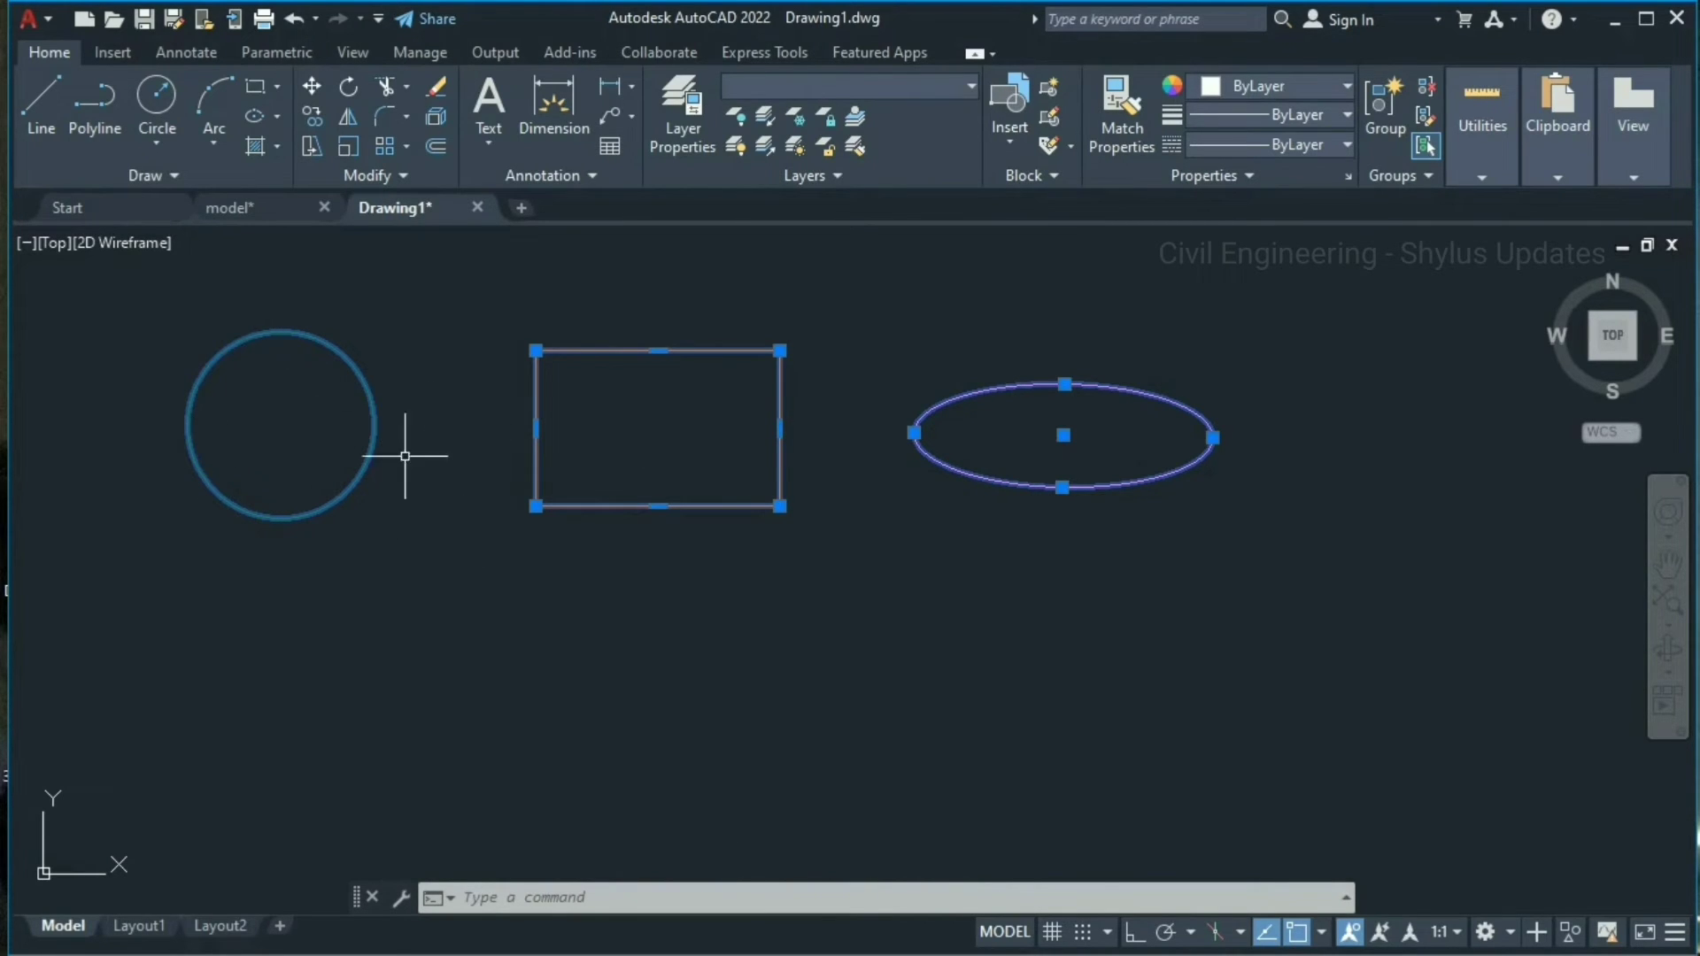
left_click(248, 431)
key("Escape")
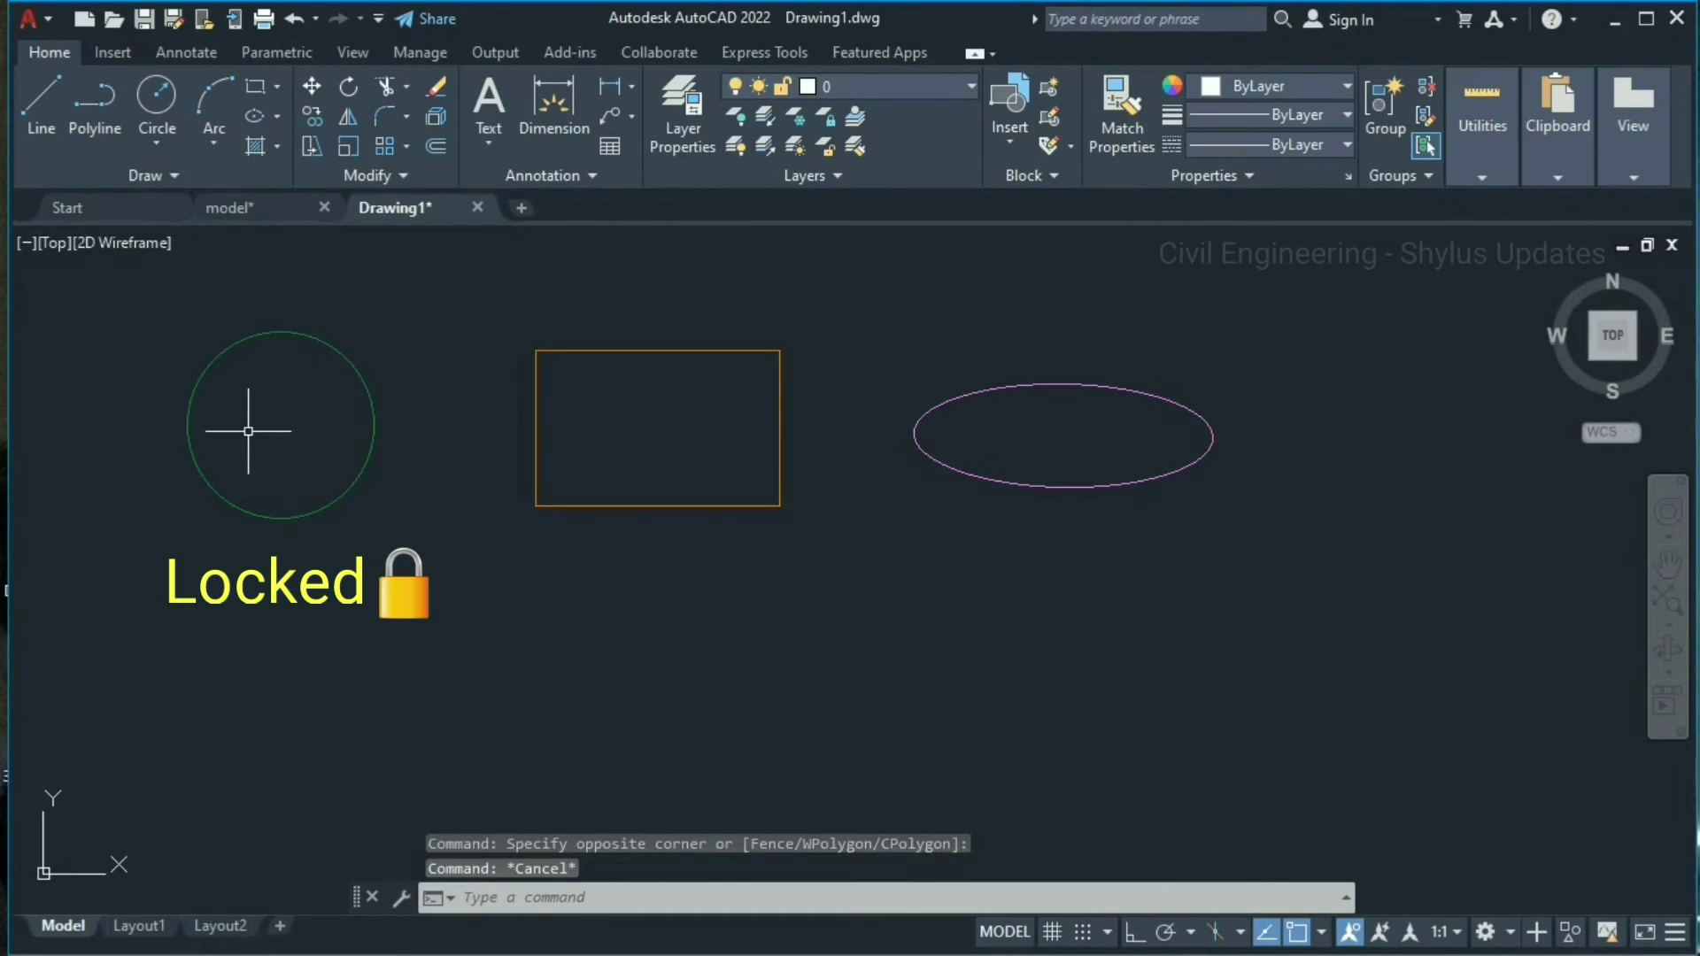
- Unlock the circle layer, window-select all three shapes to check it, and clear the selection
left_click(850, 86)
left_click(787, 147)
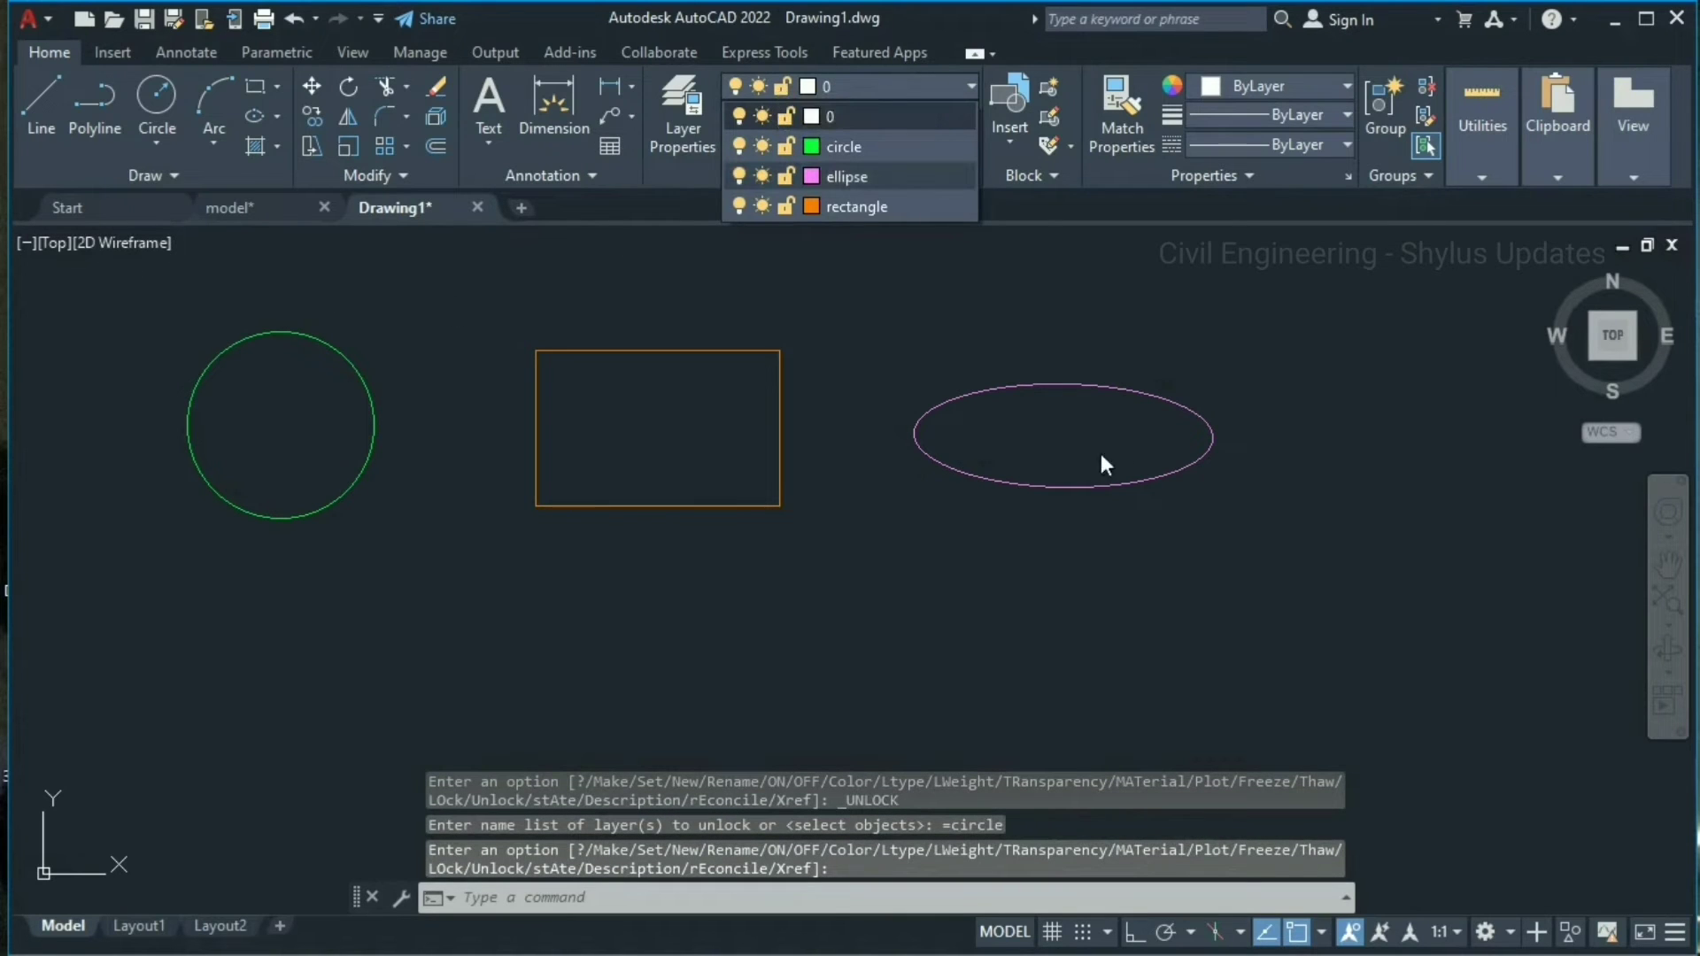
left_click(131, 307)
left_click(1296, 635)
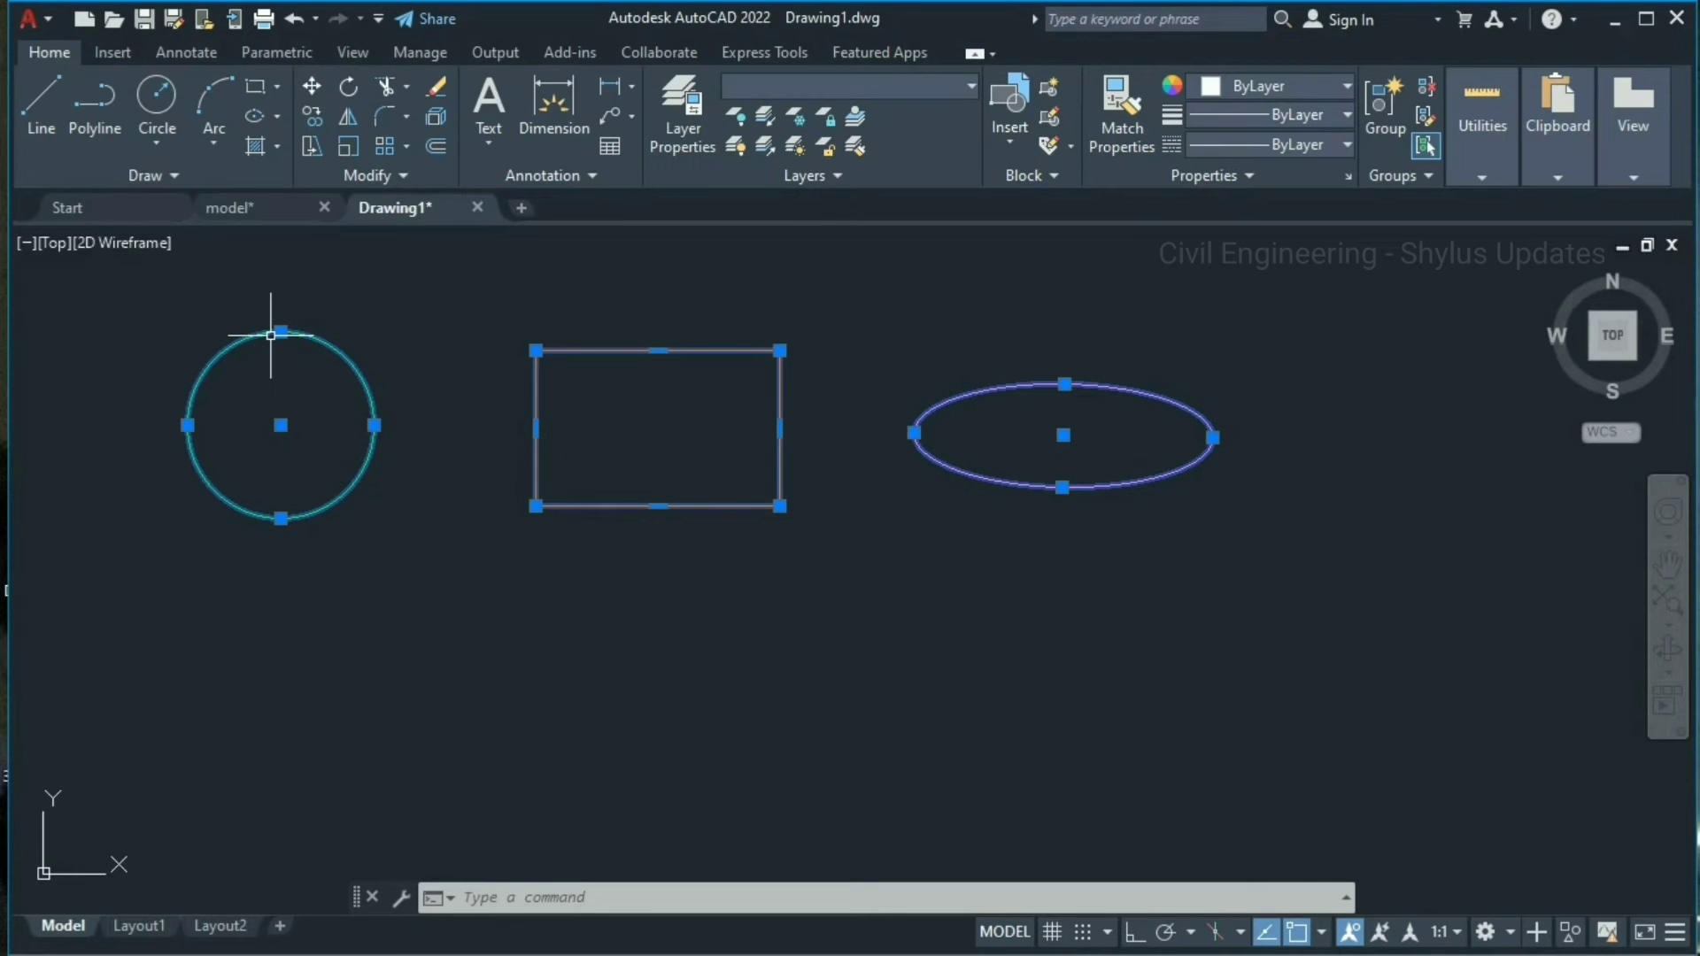
key("Escape")
- Lock the circle, ellipse and rectangle layers and window-select all three shapes to test the locks
left_click(850, 86)
left_click(785, 146)
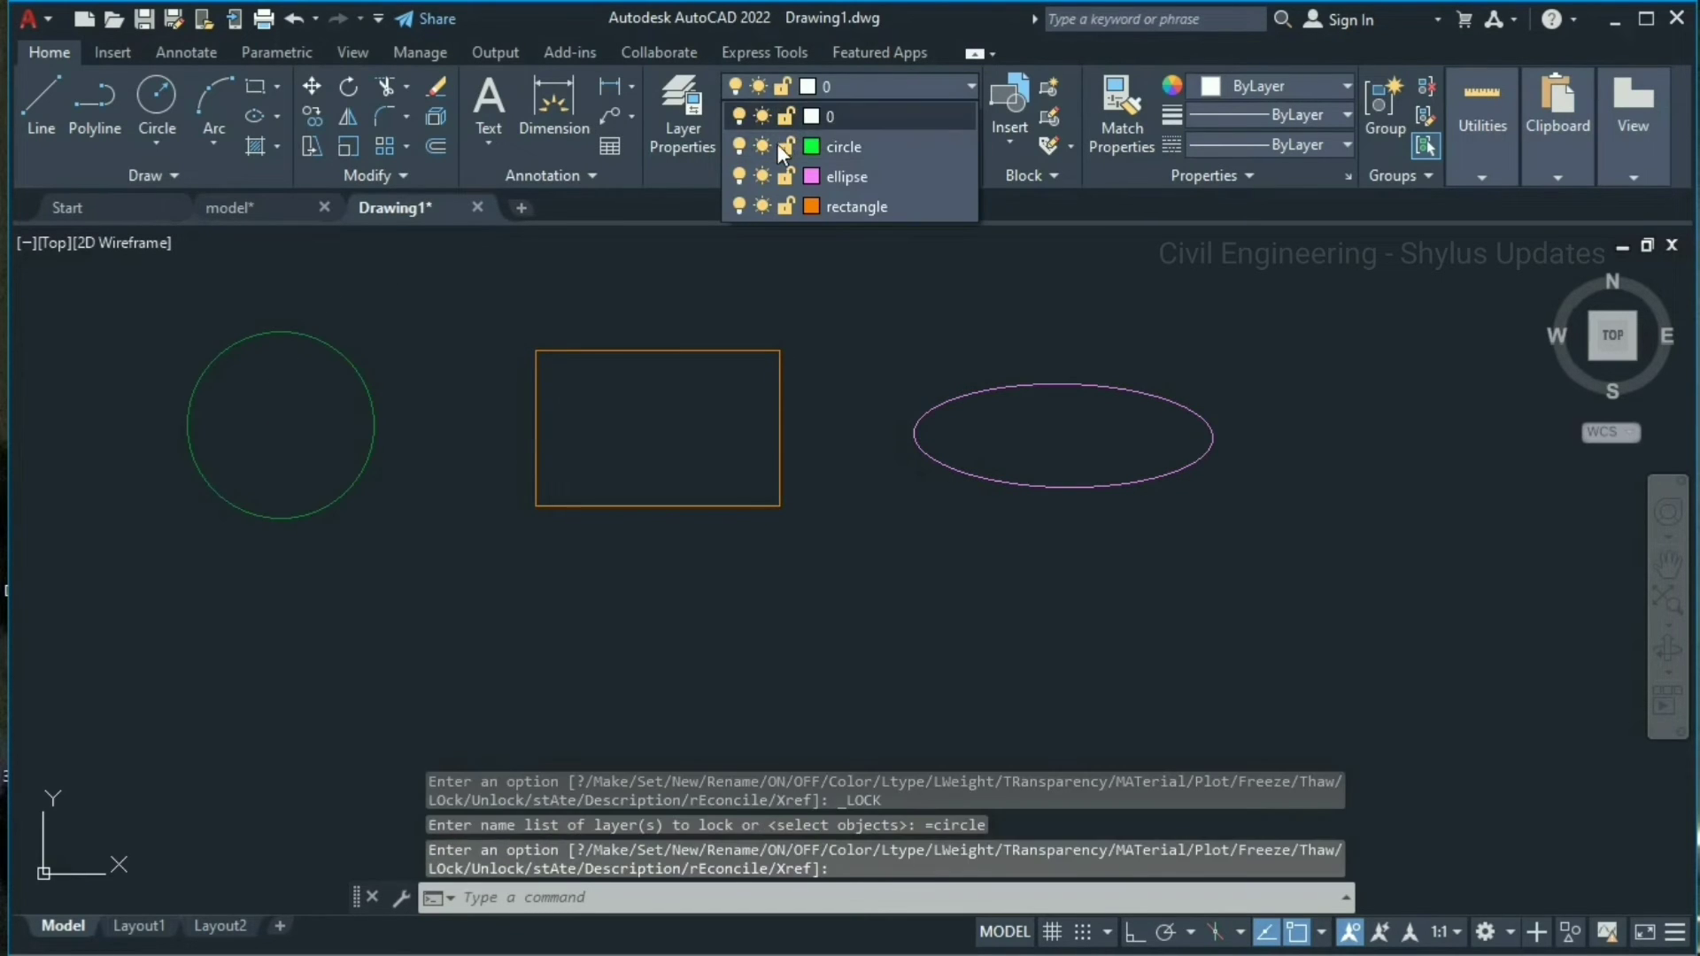
left_click(784, 176)
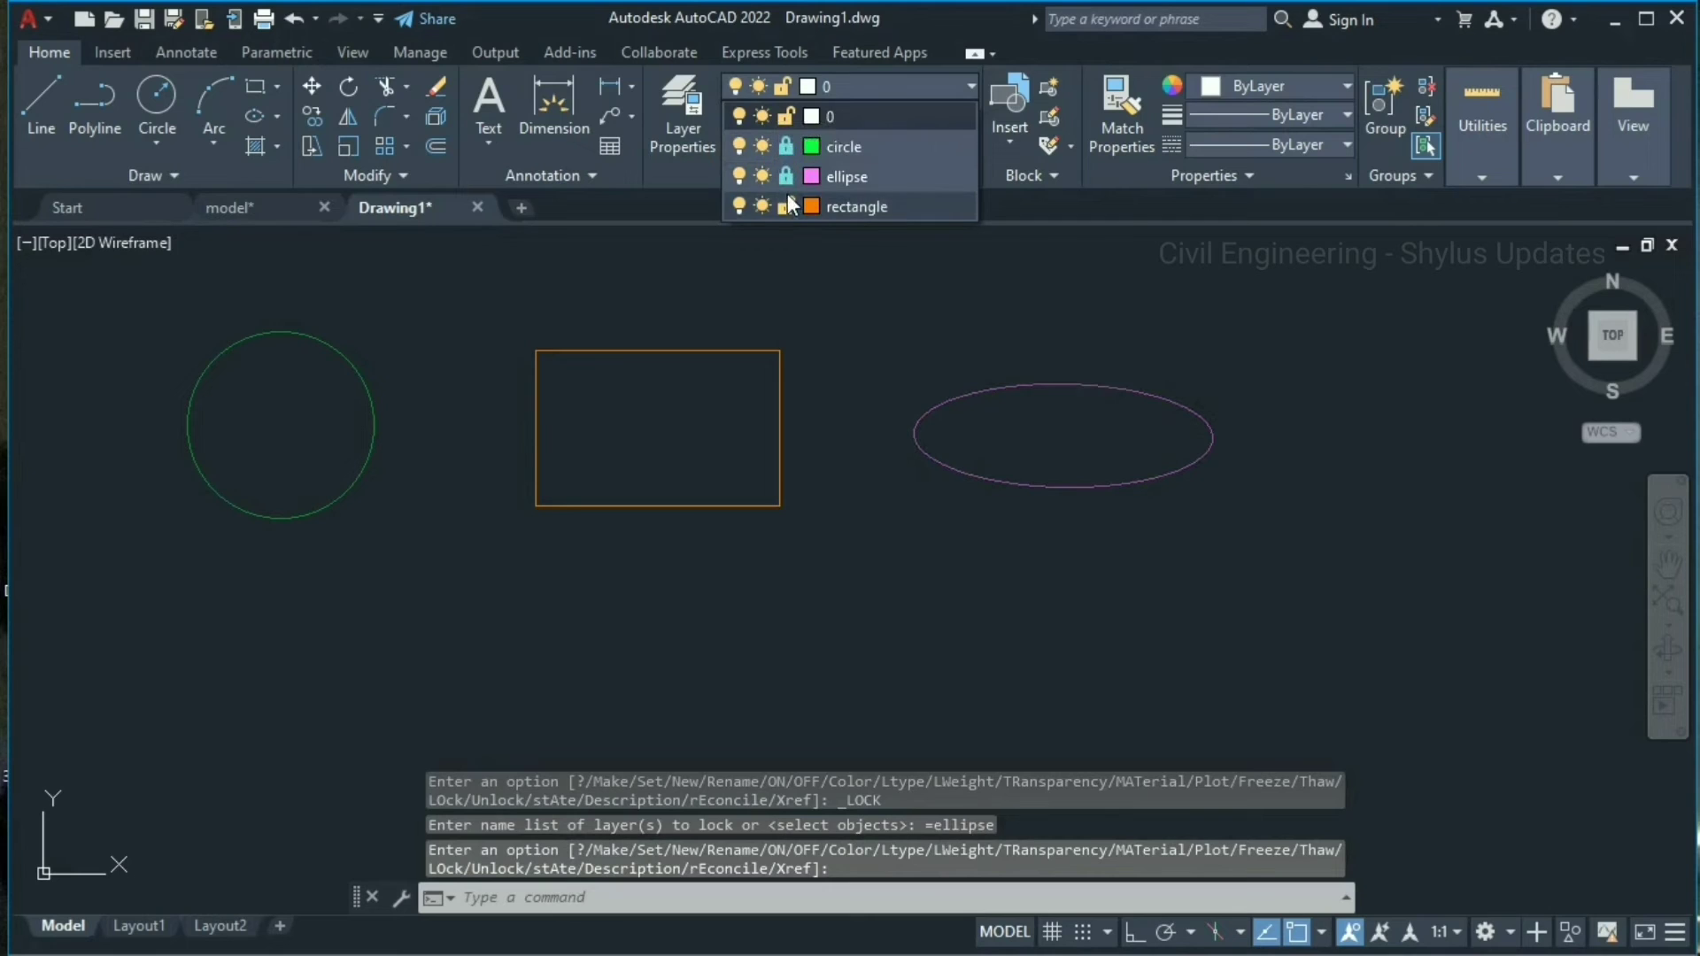
left_click(787, 205)
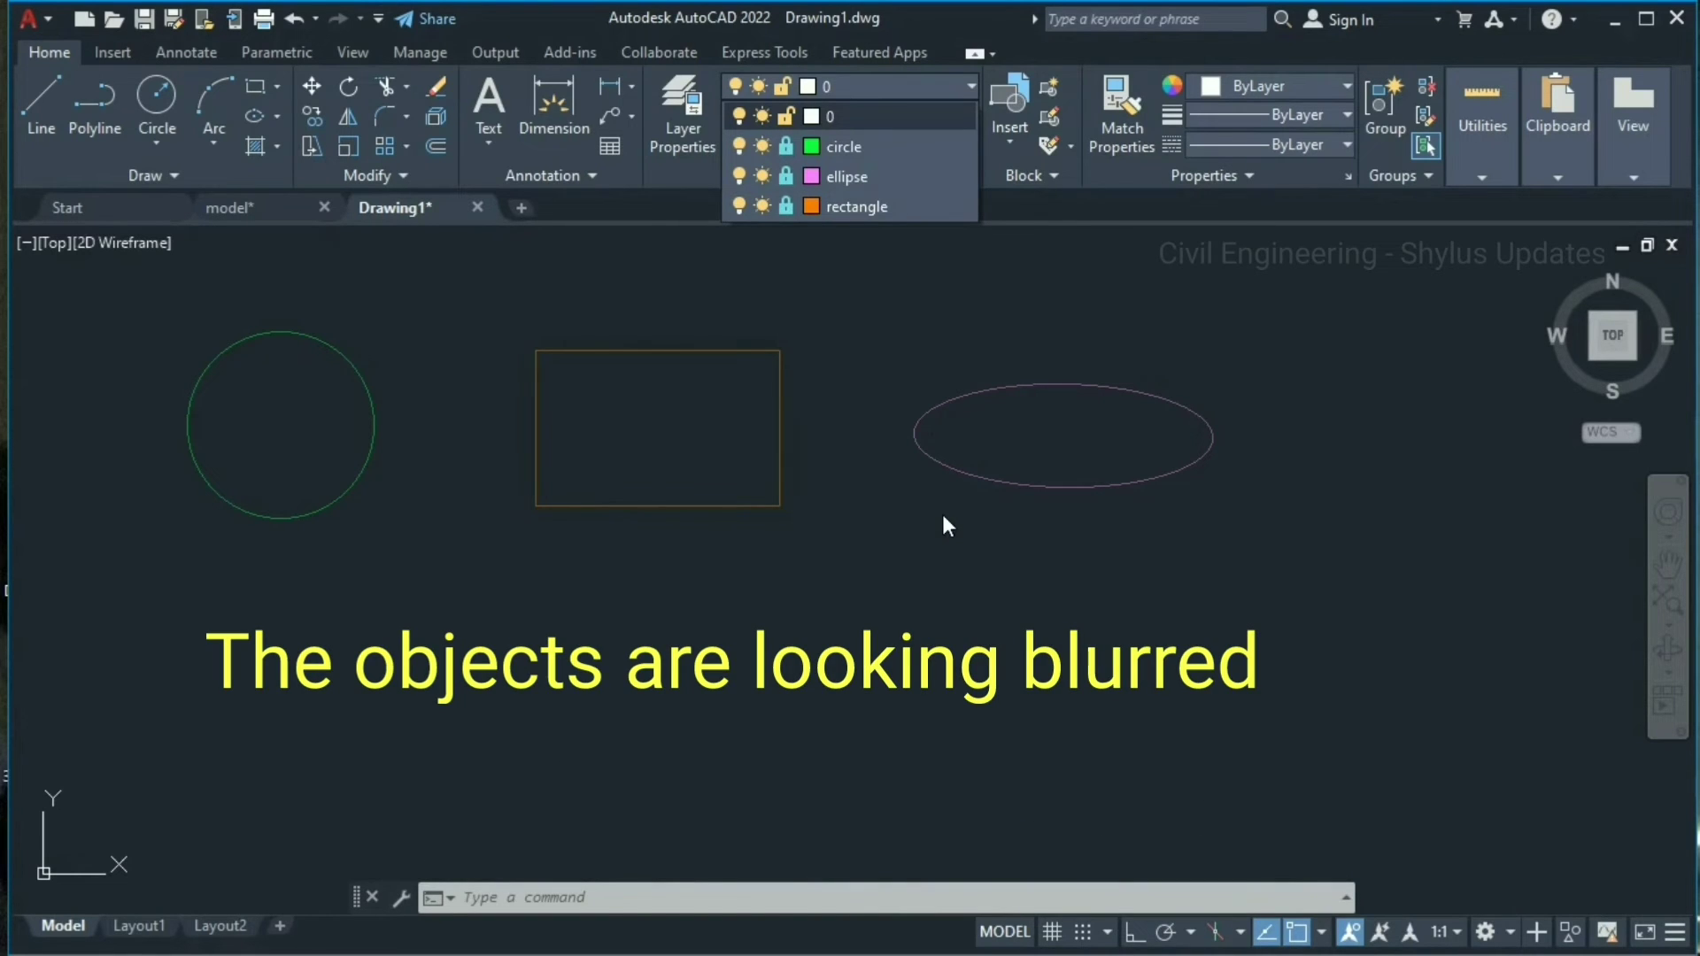
left_click(152, 285)
left_click(1281, 557)
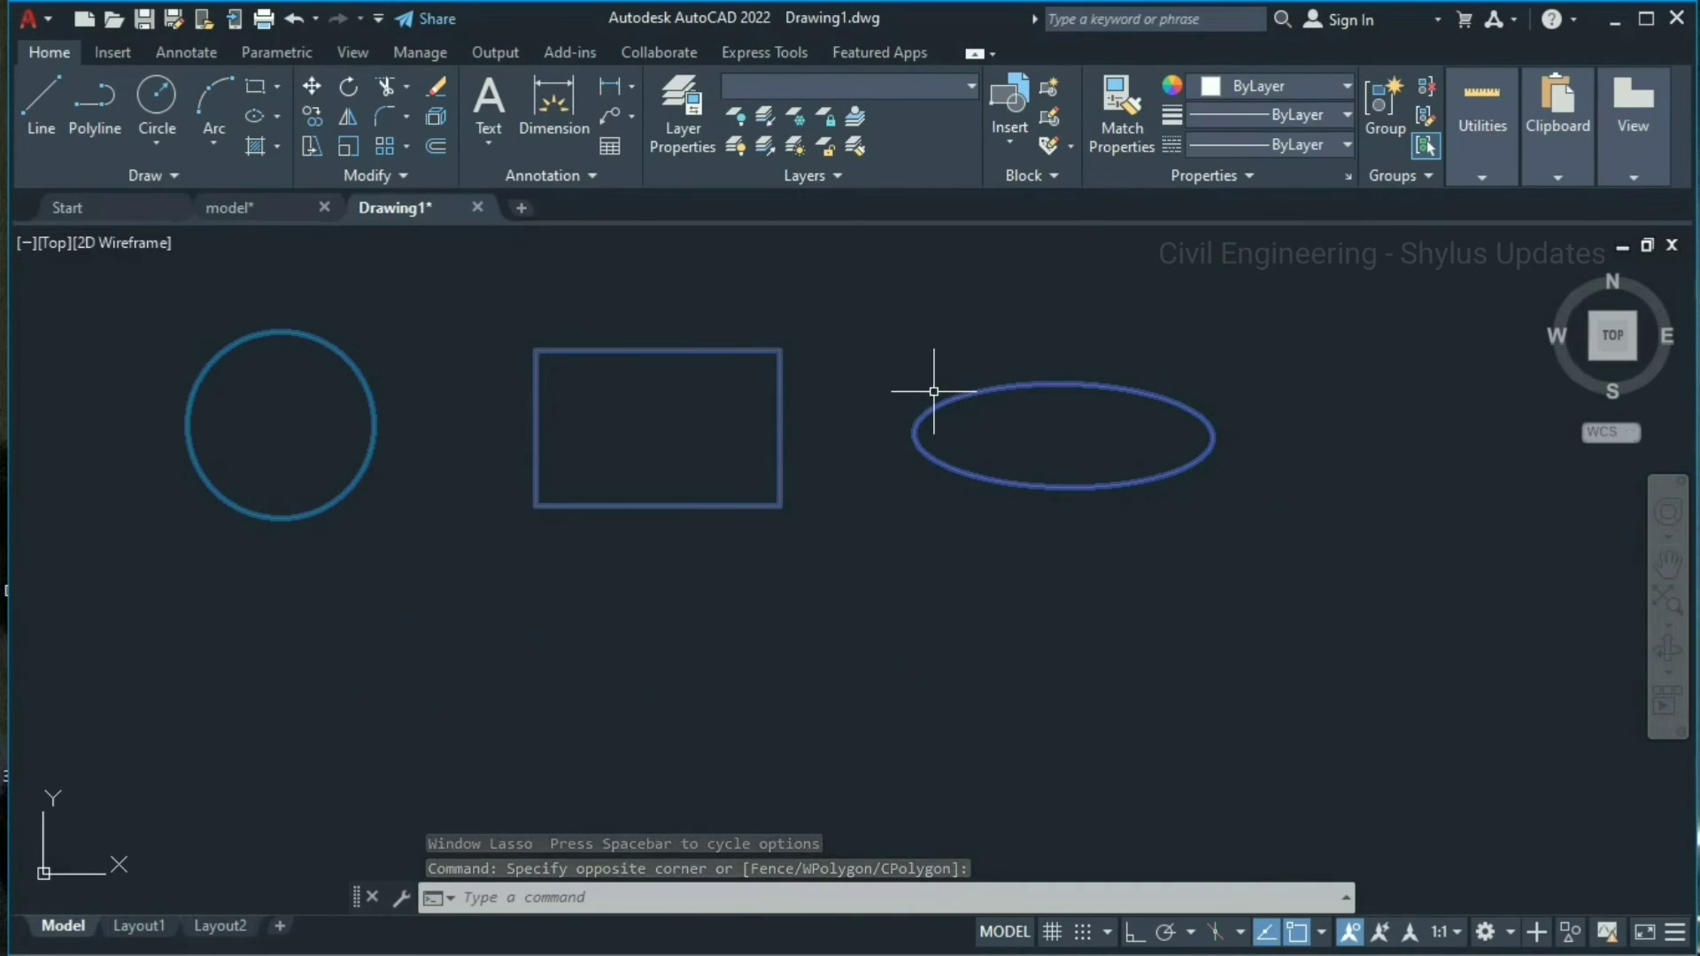
- Unlock the circle, ellipse and rectangle layers
left_click(886, 86)
left_click(786, 146)
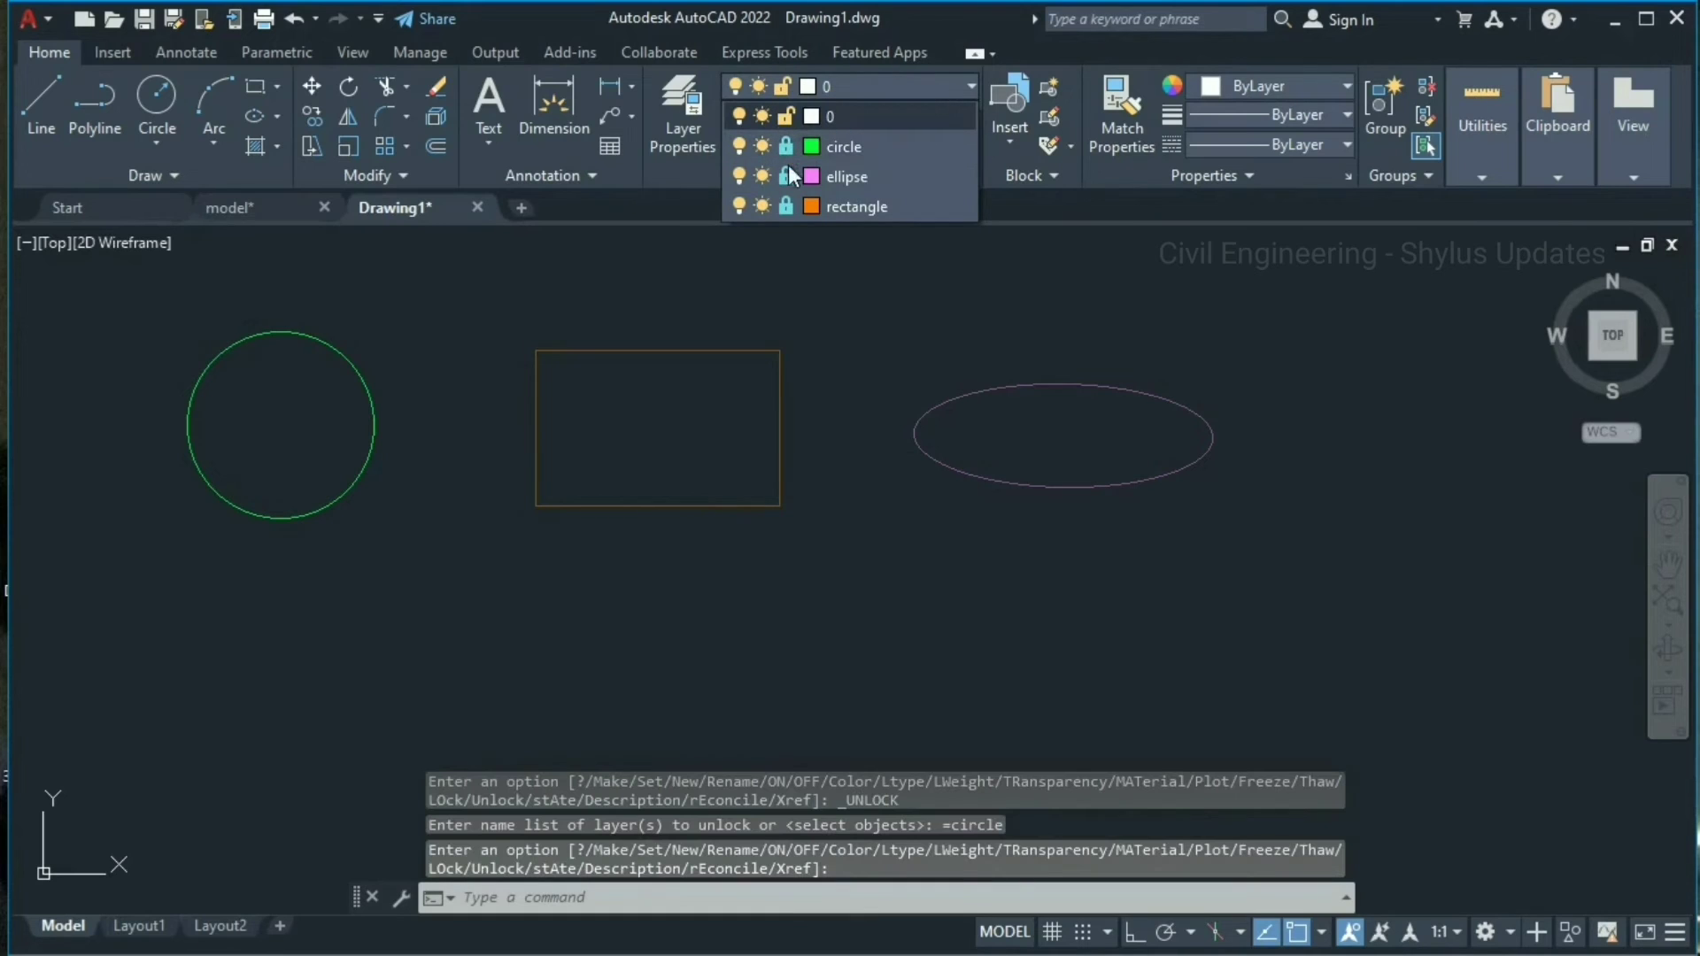
left_click(787, 176)
left_click(787, 205)
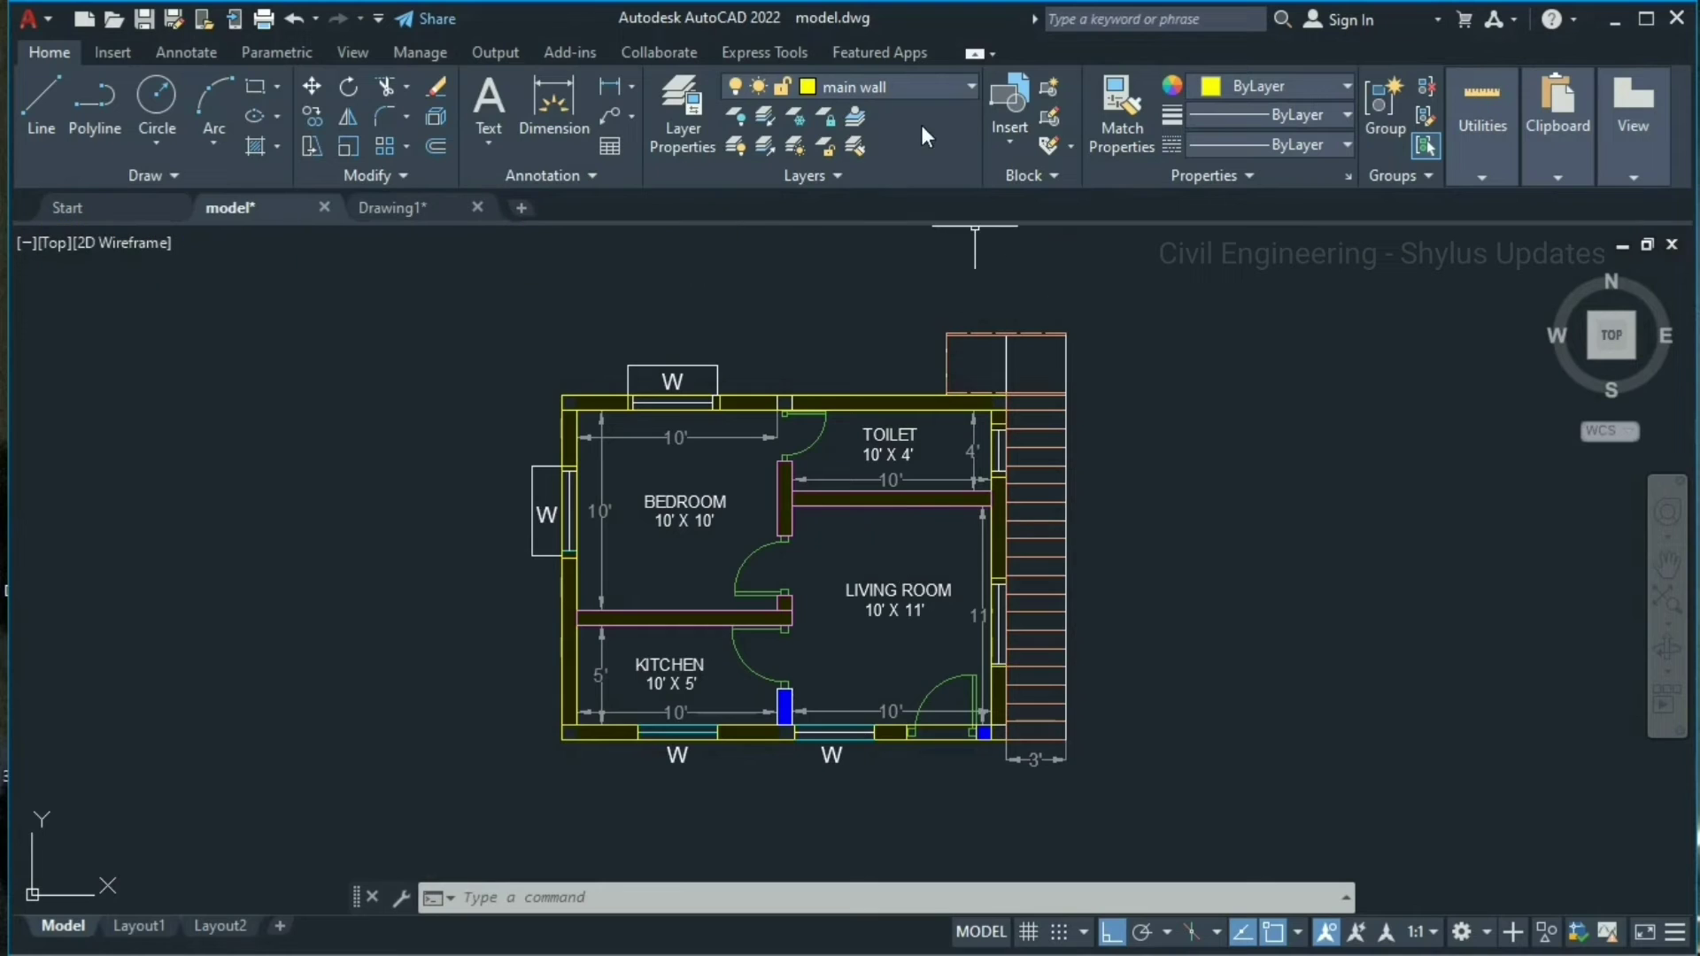
- In the model floor plan's layer properties, go through the lock settings of the main wall, partition, staircase, stairs, WALL and windows layers
left_click(944, 94)
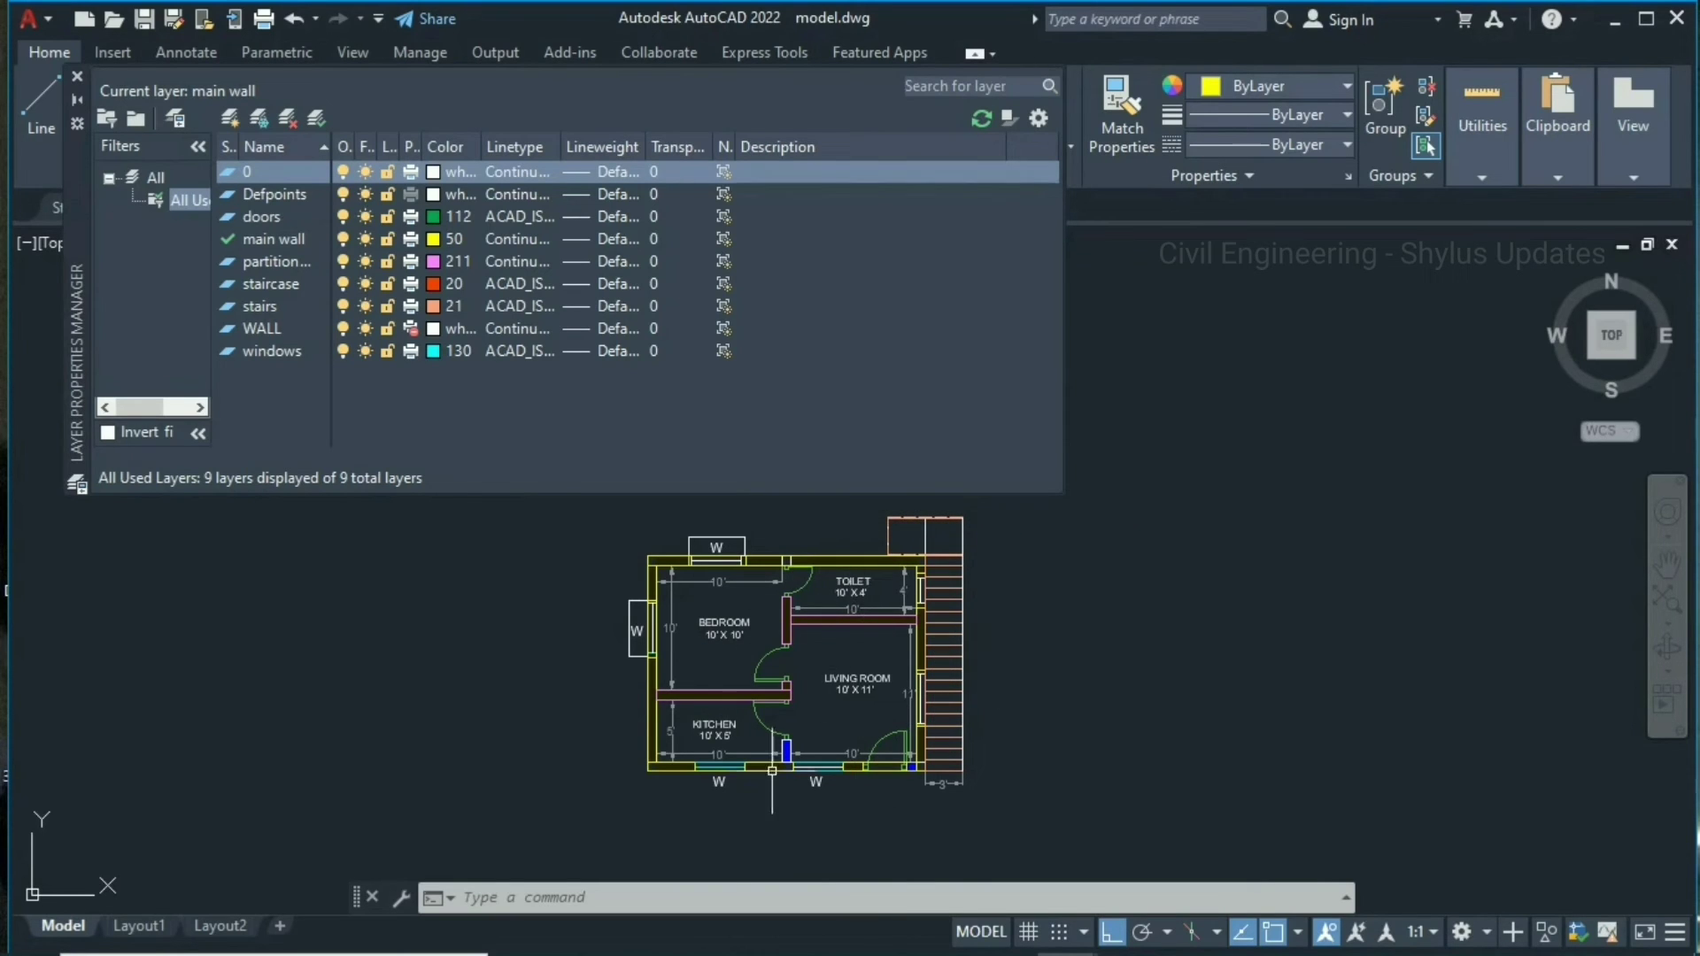
left_click(387, 235)
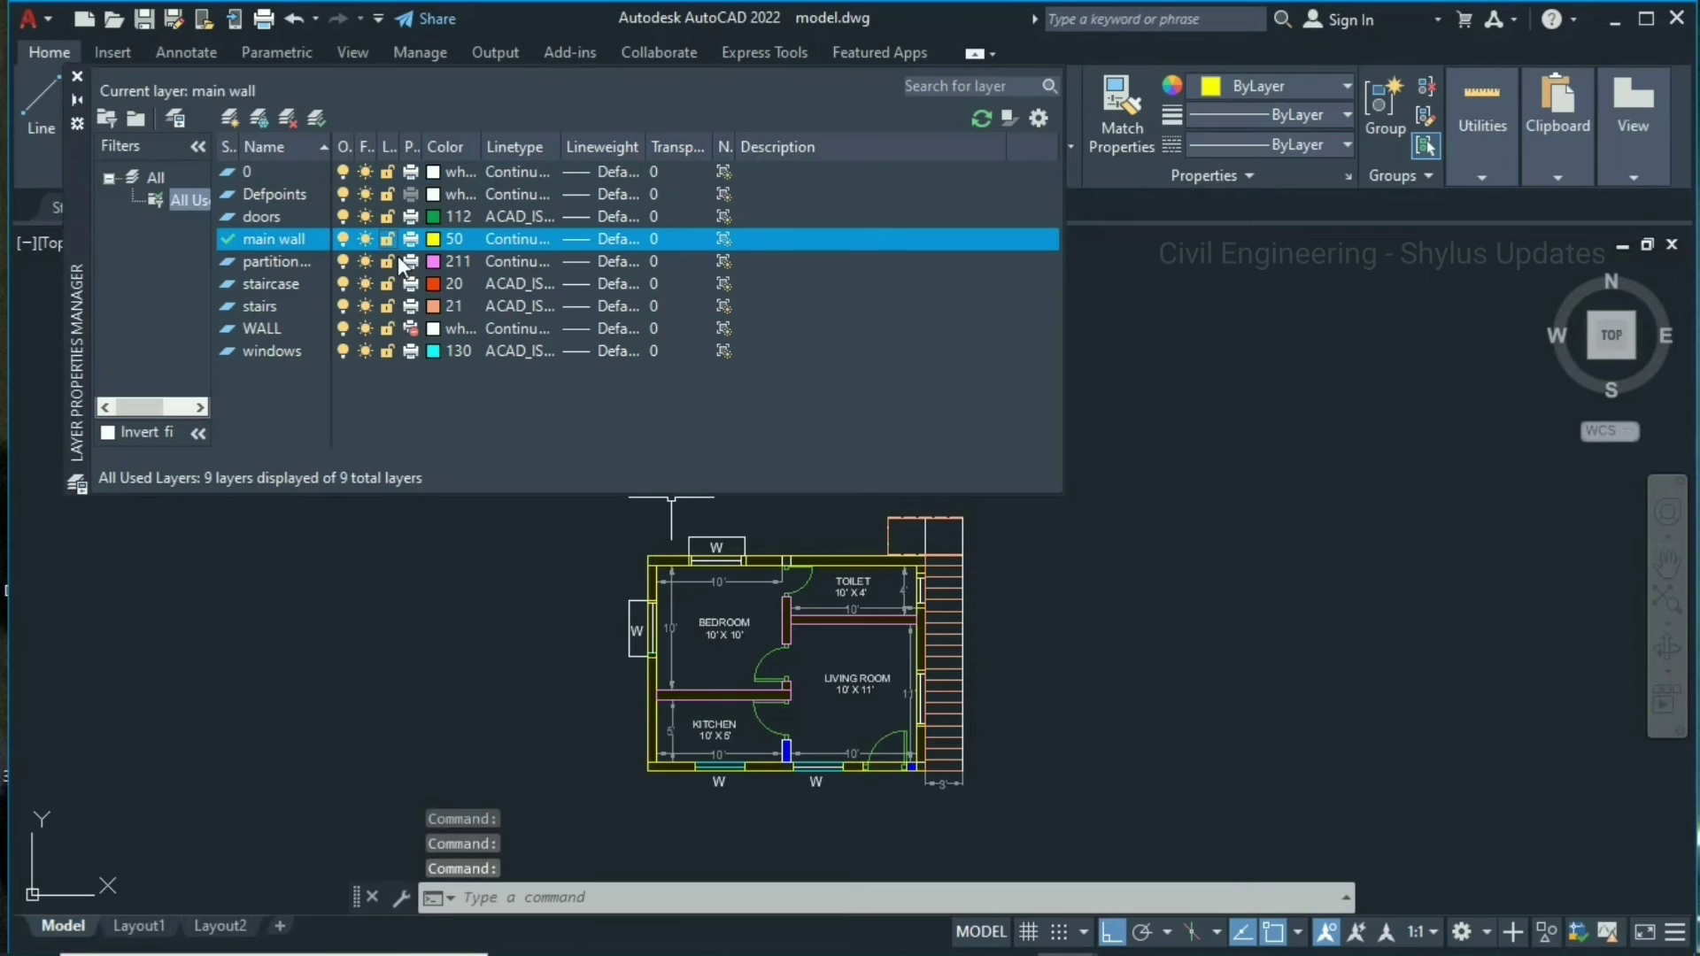
left_click(386, 261)
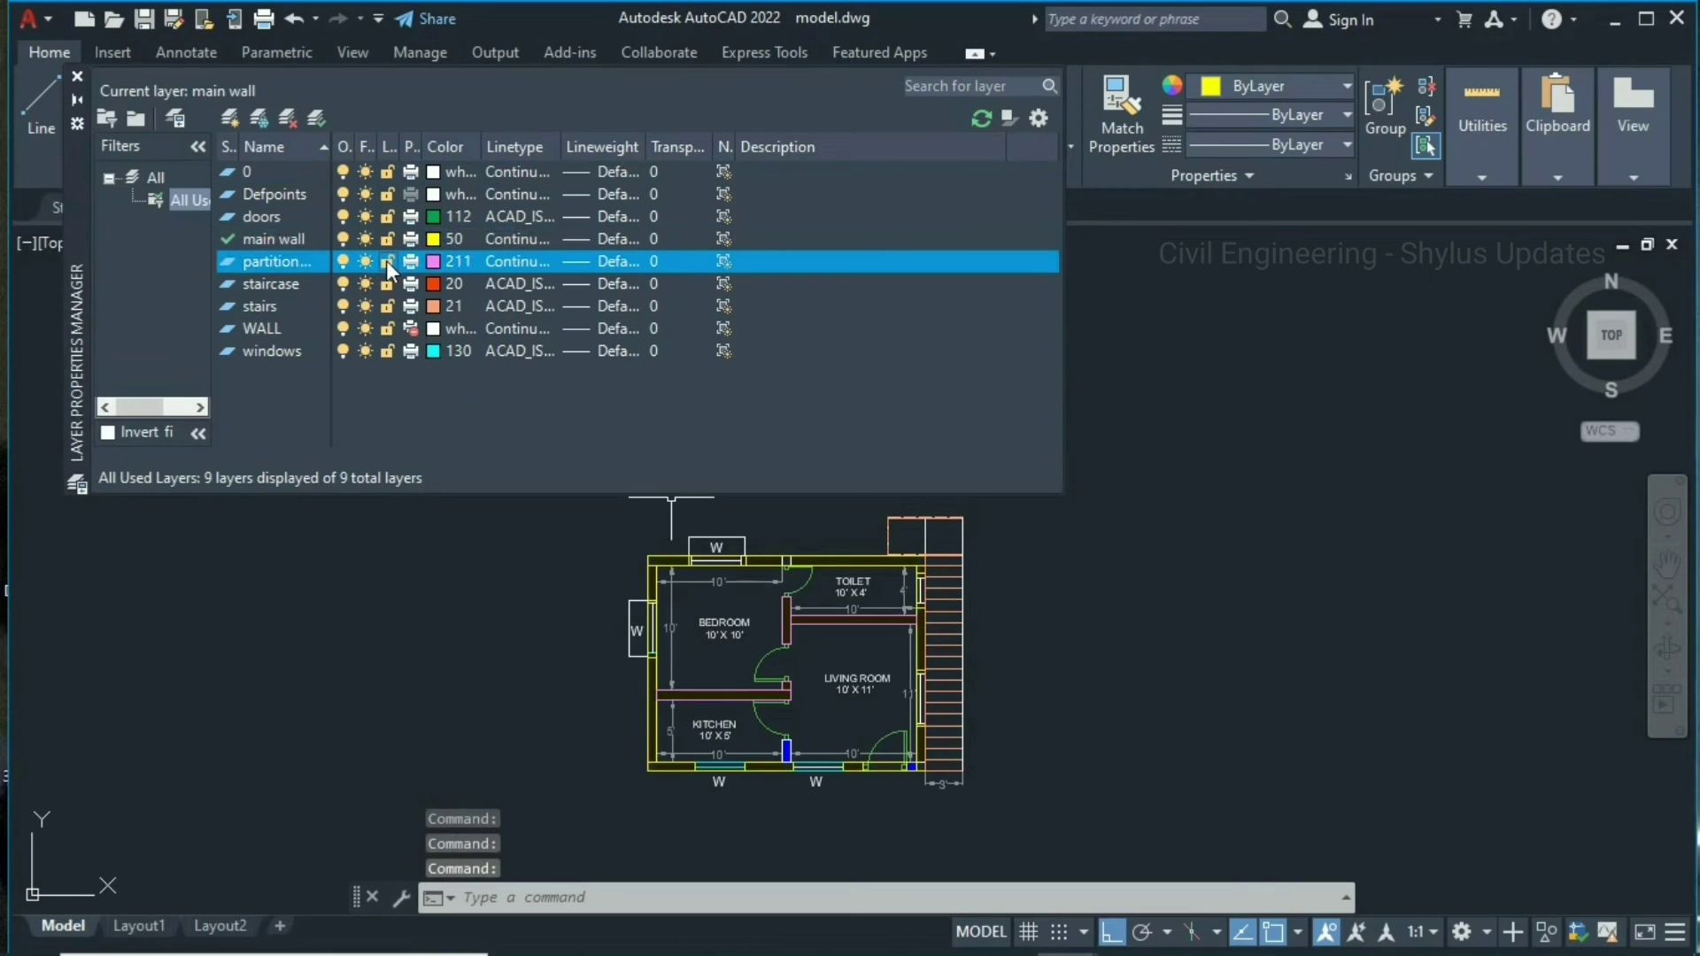
left_click(386, 281)
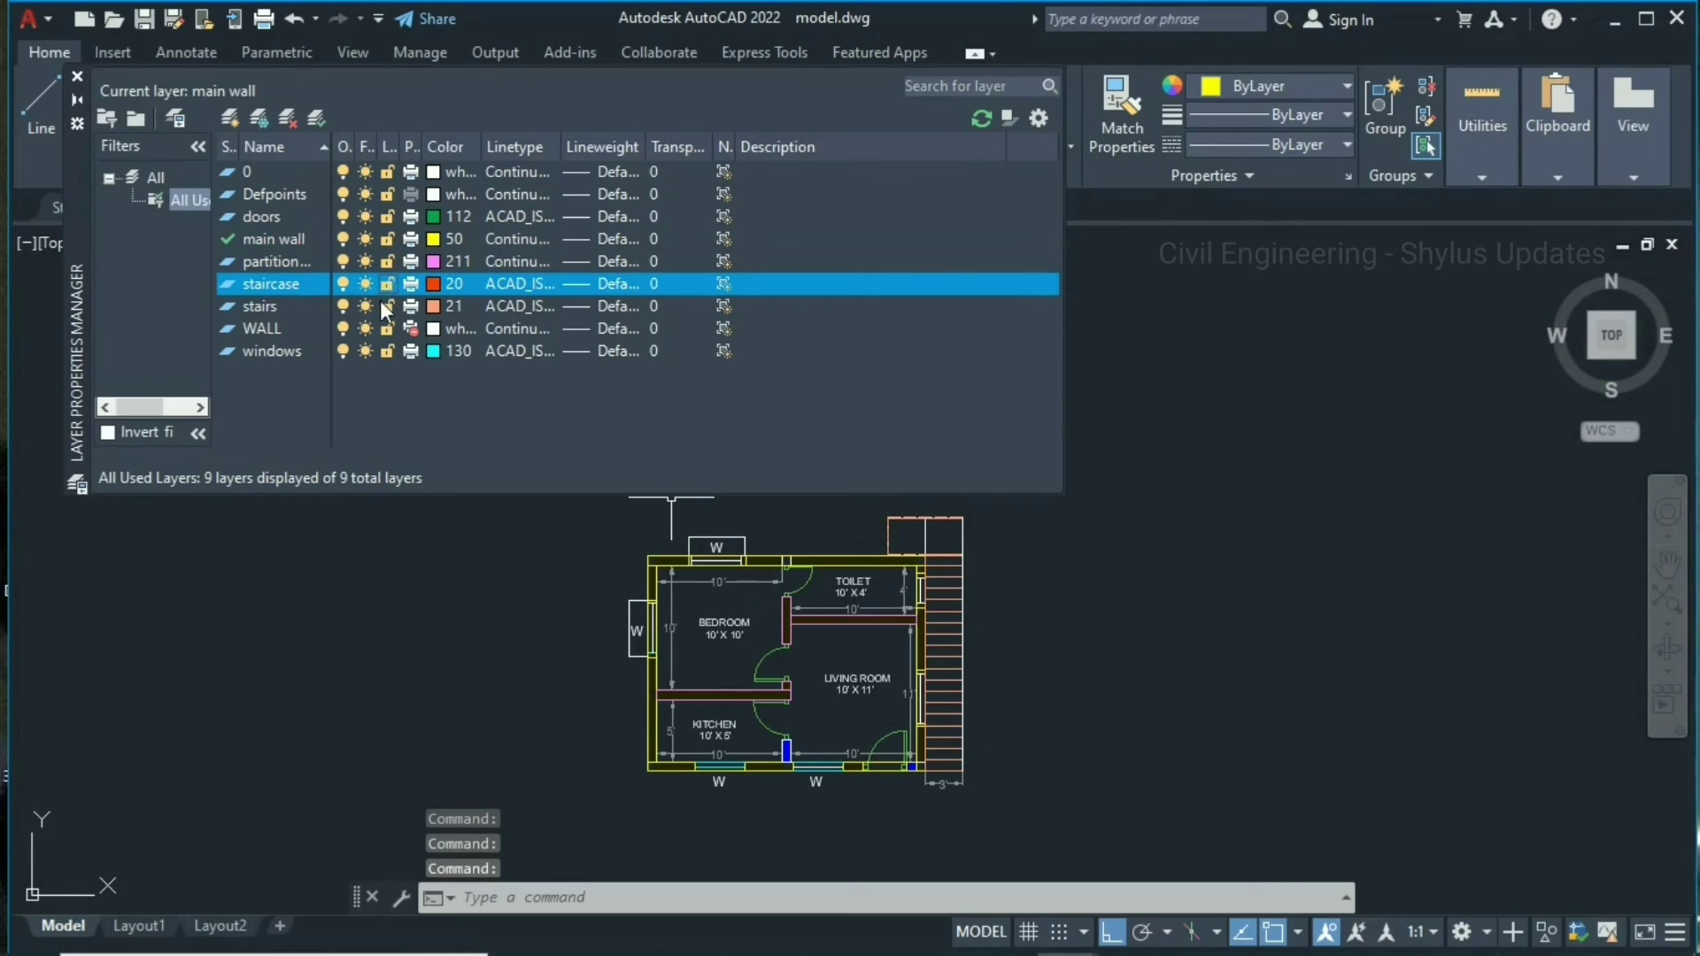
left_click(385, 302)
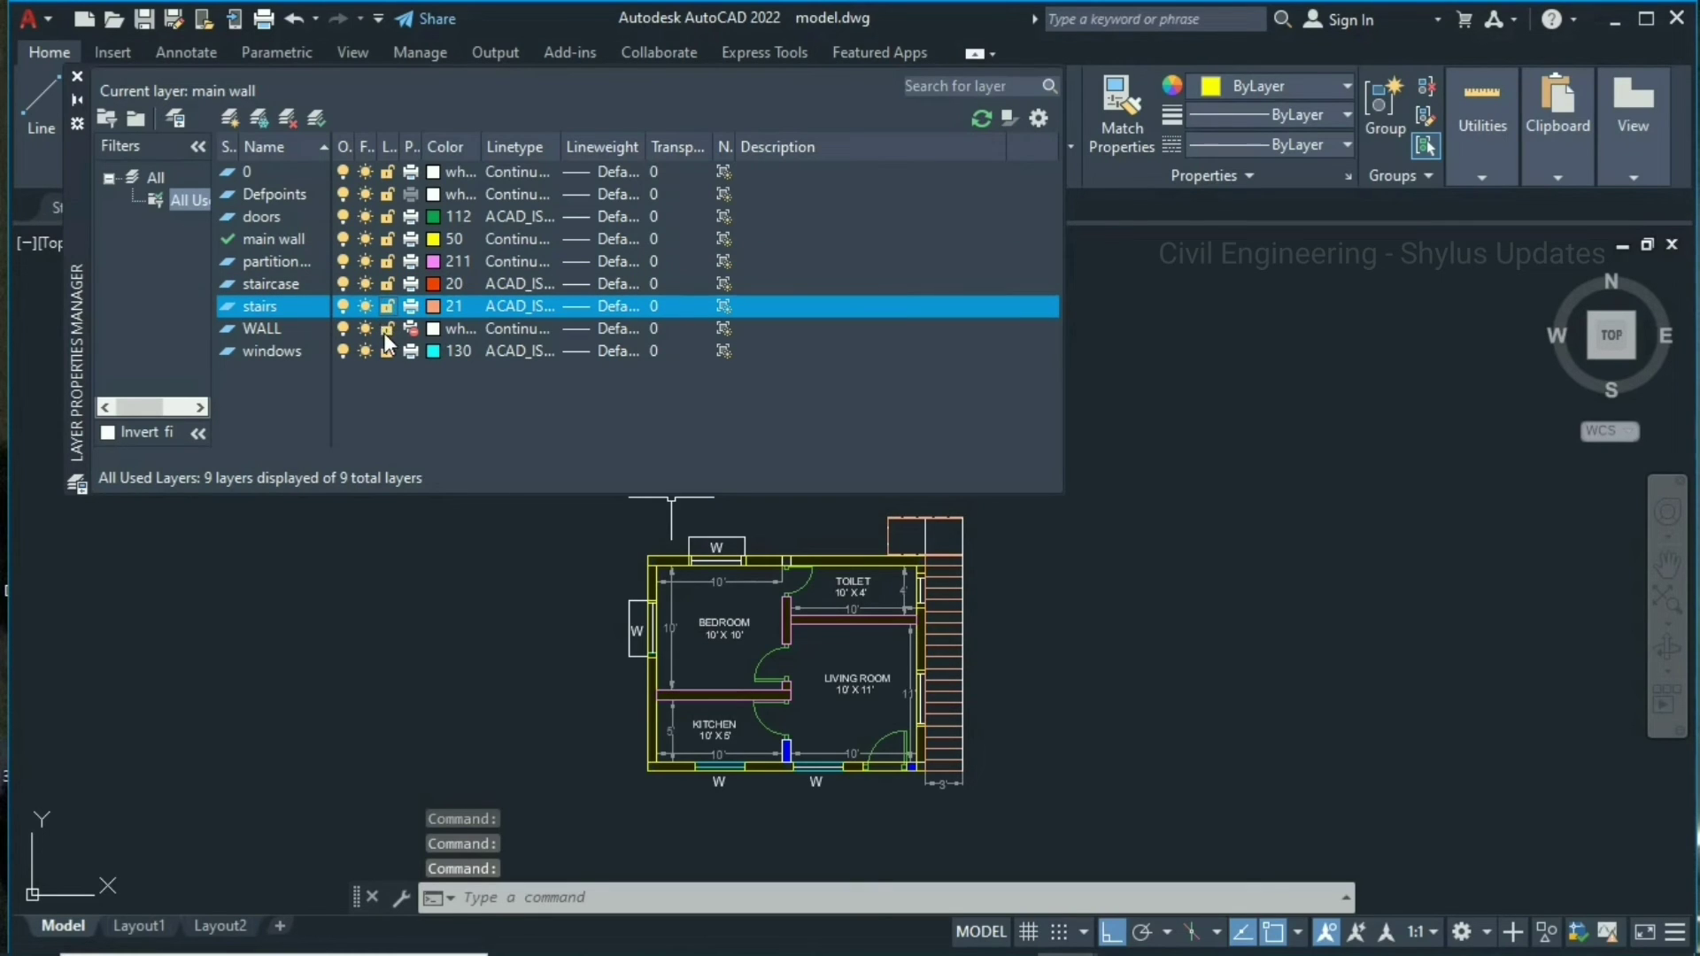
left_click(387, 330)
left_click(383, 344)
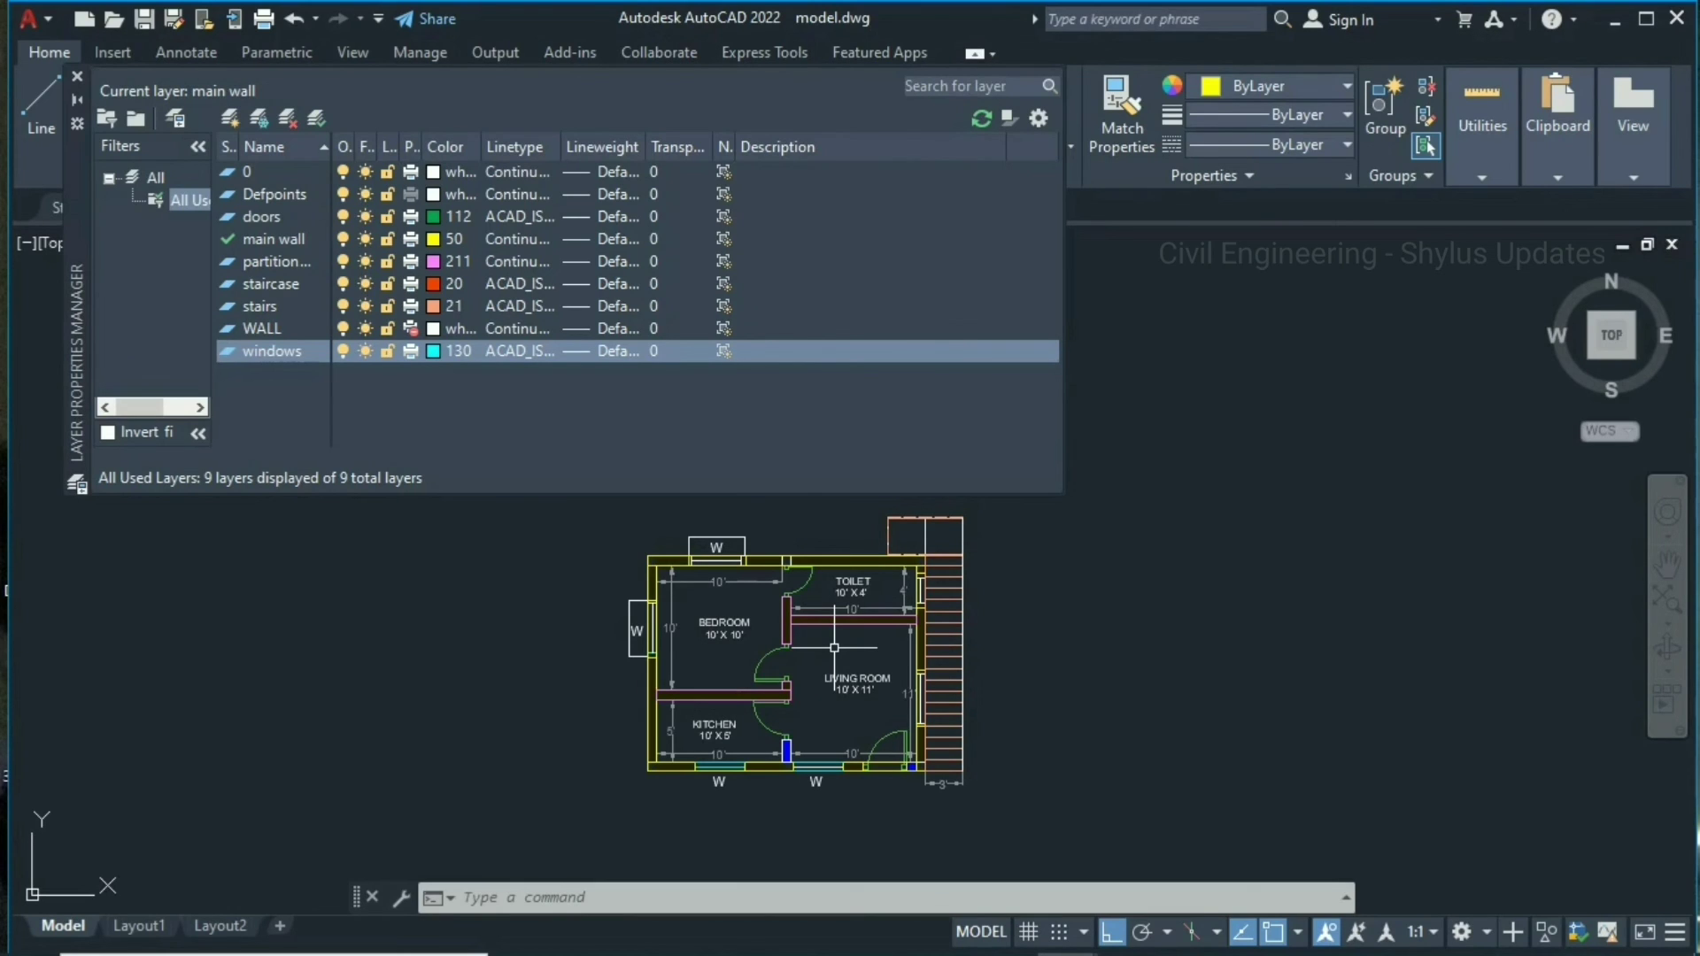
- Turn off the current main wall layer despite the prompt, and turn it back on
left_click(342, 239)
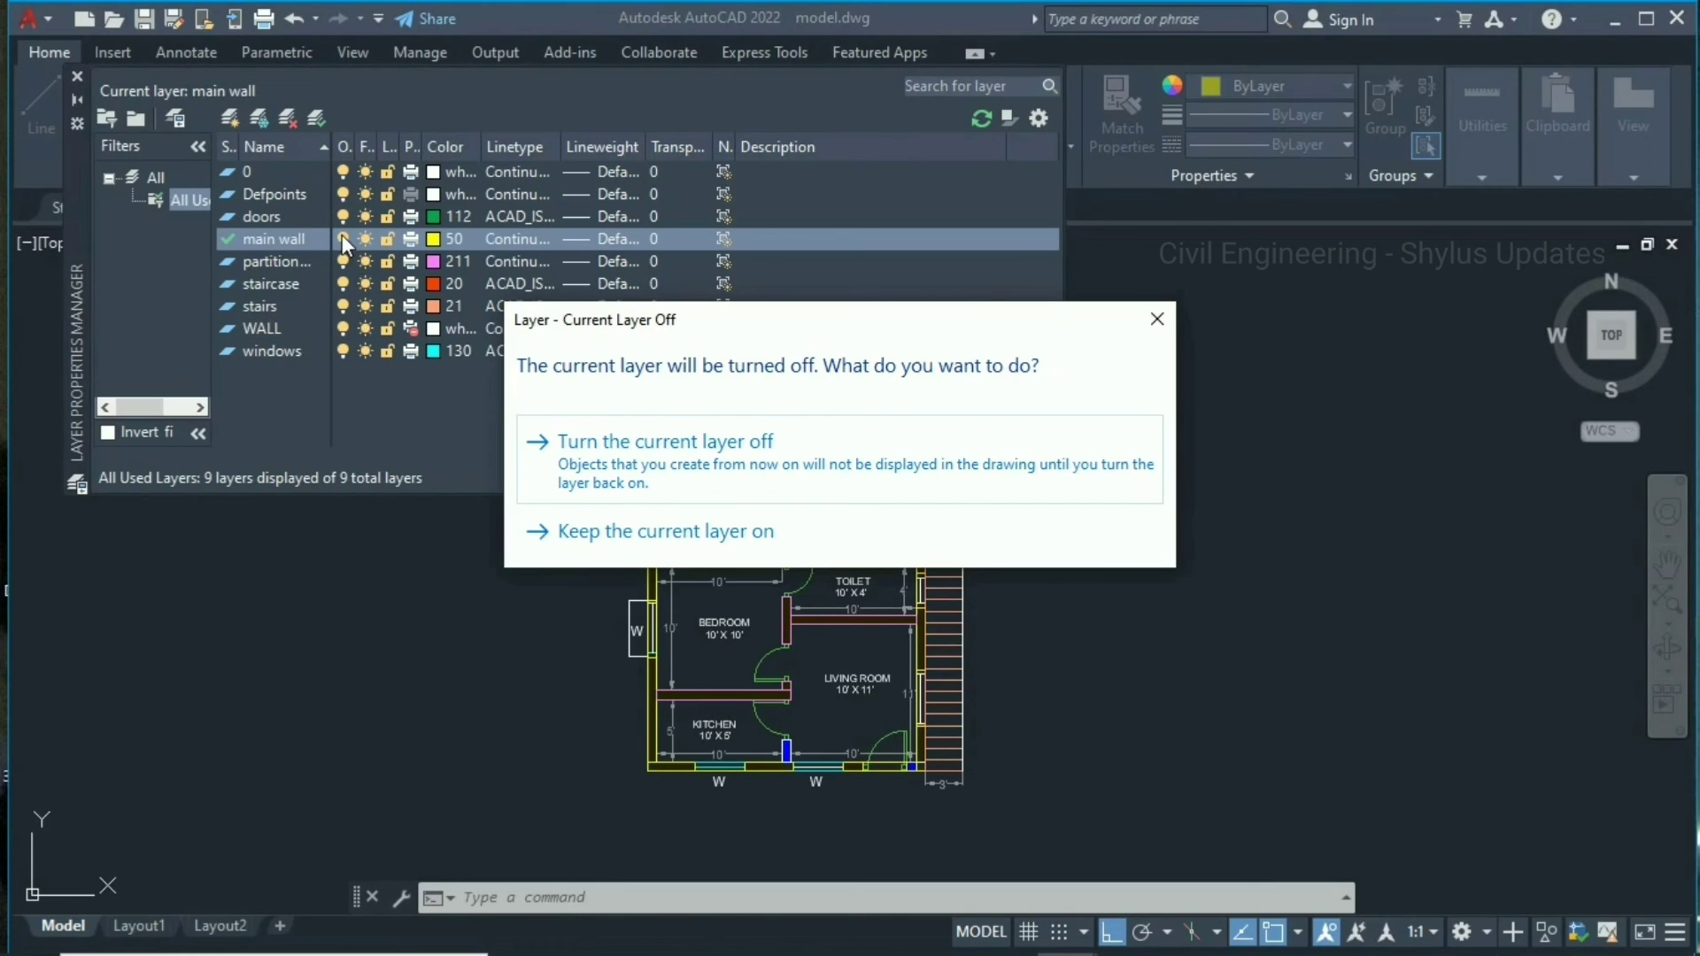
left_click(620, 448)
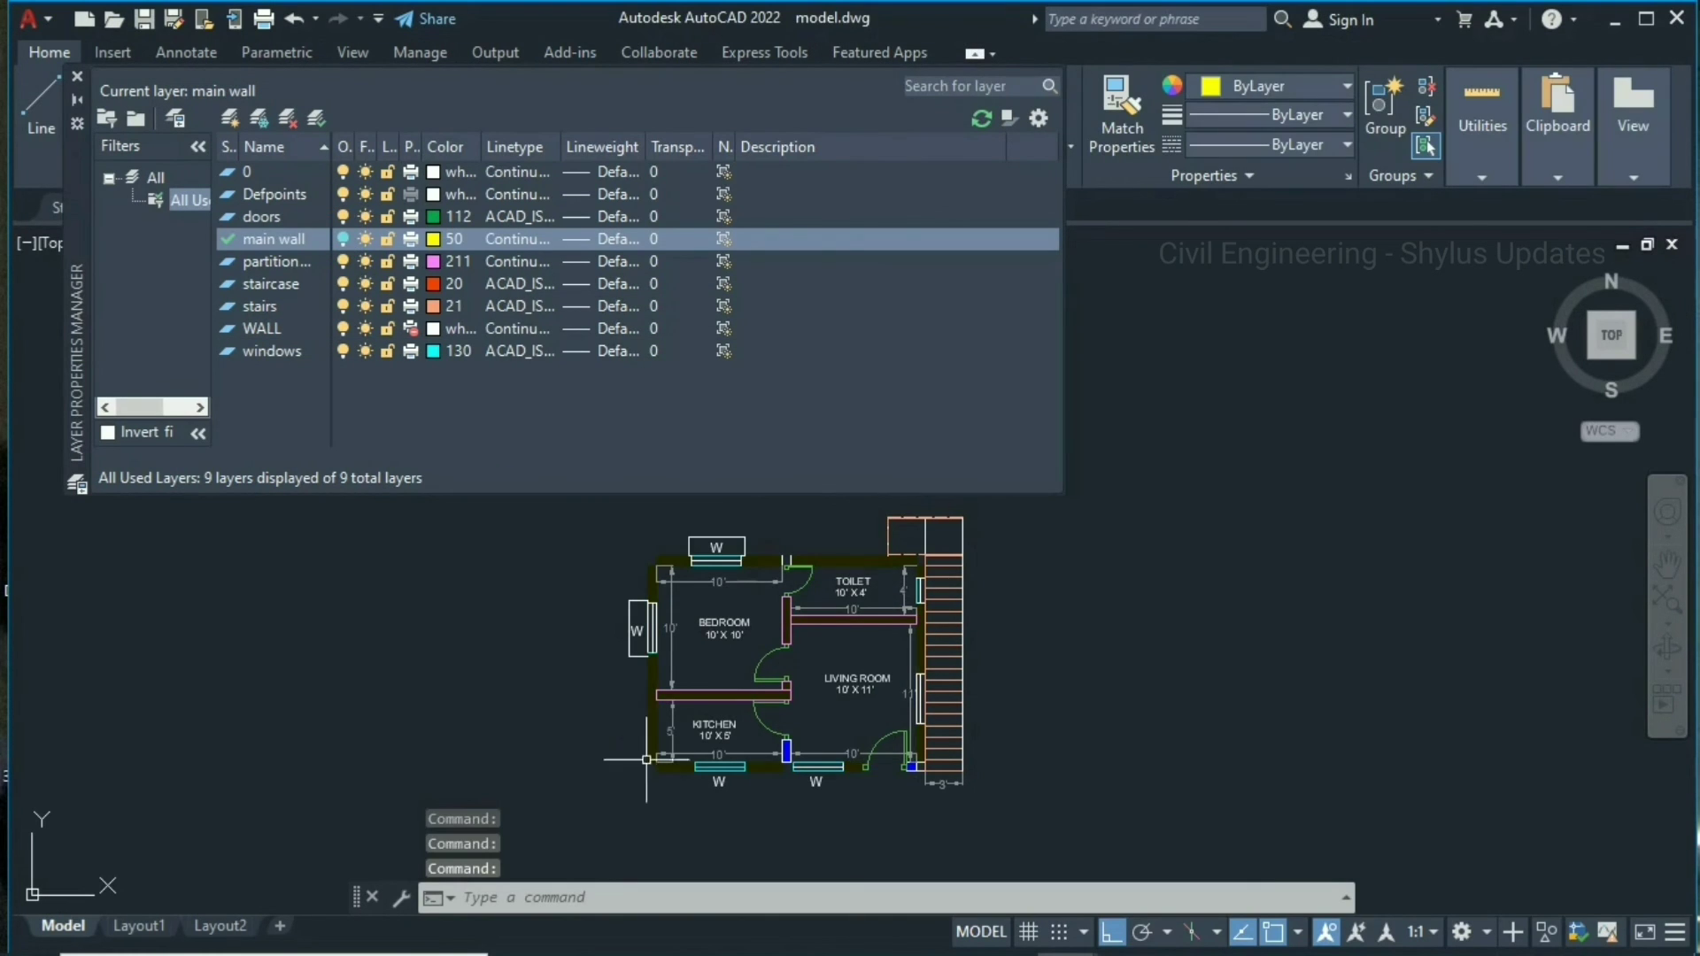
left_click(343, 239)
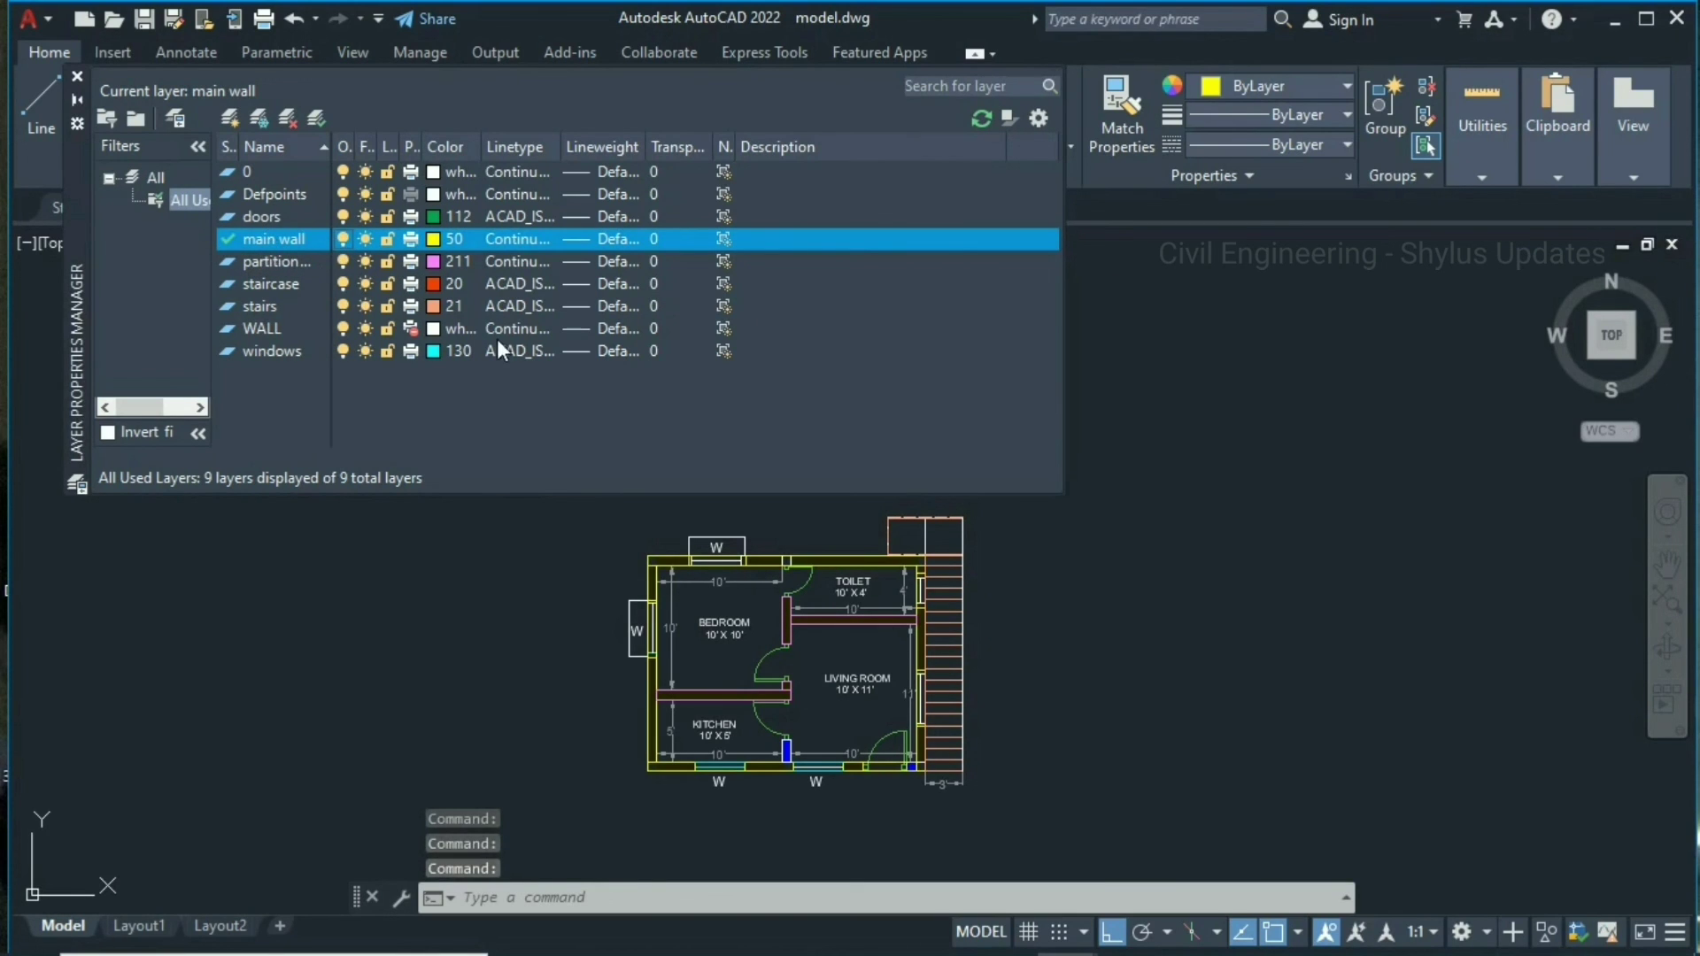
left_click(329, 305)
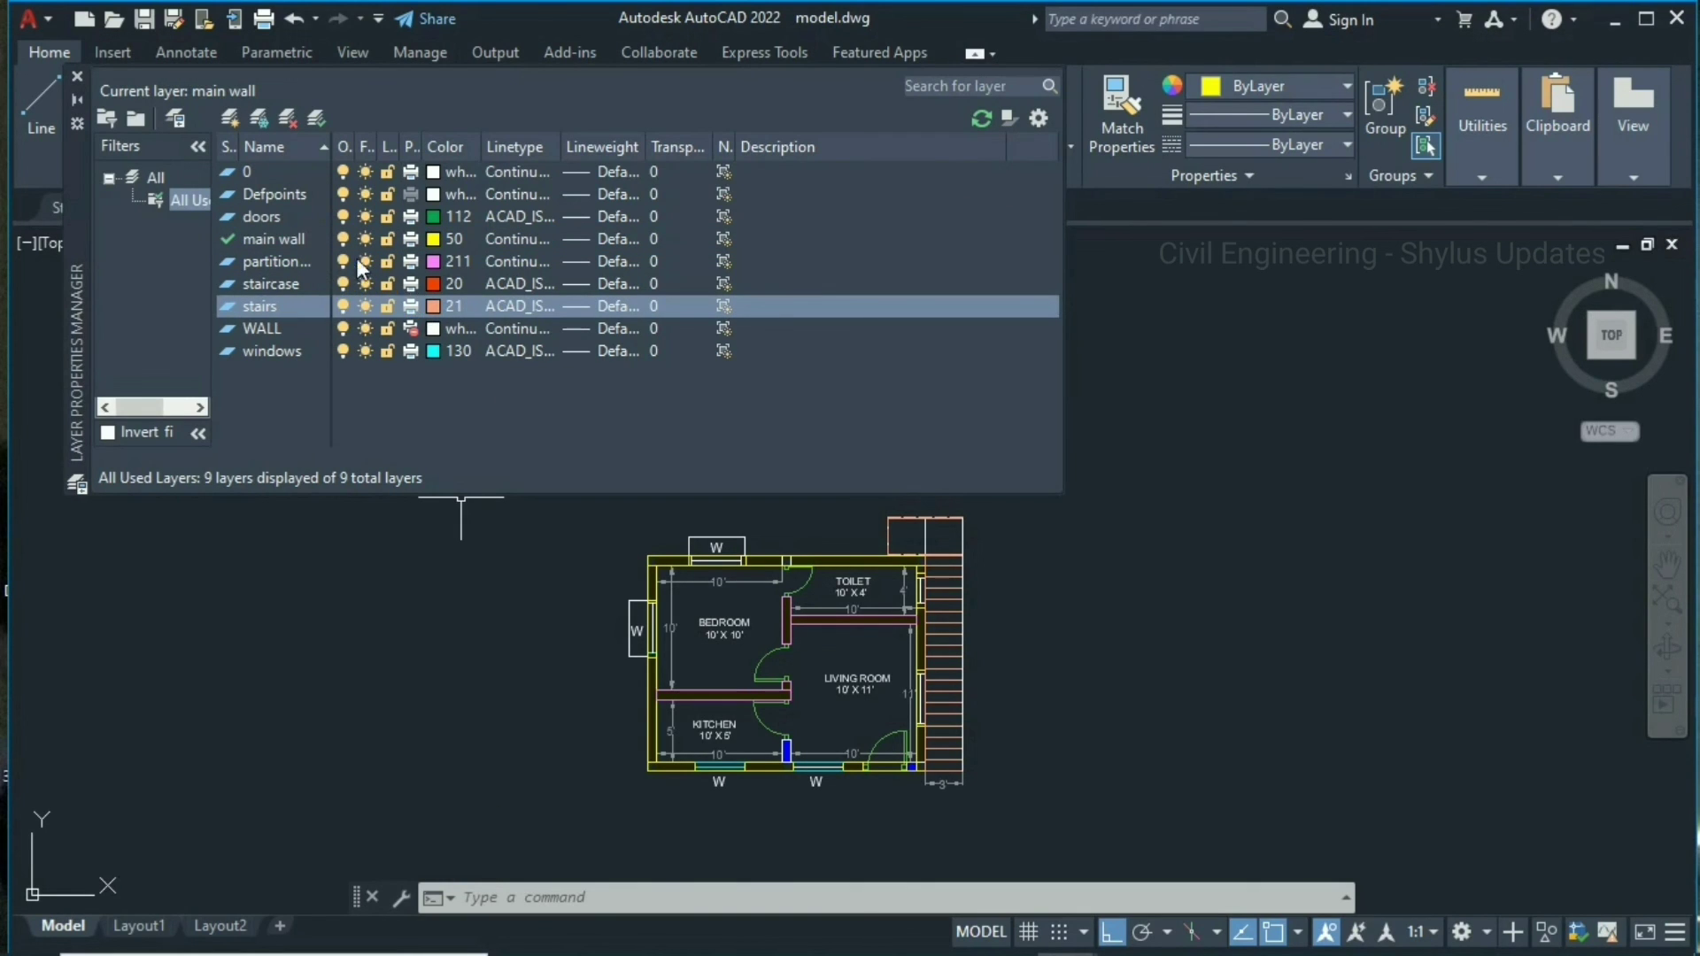
left_click(409, 328)
- Turn off the partition, staircase, stairs, WALL, windows and doors layers of the floor plan
left_click(344, 262)
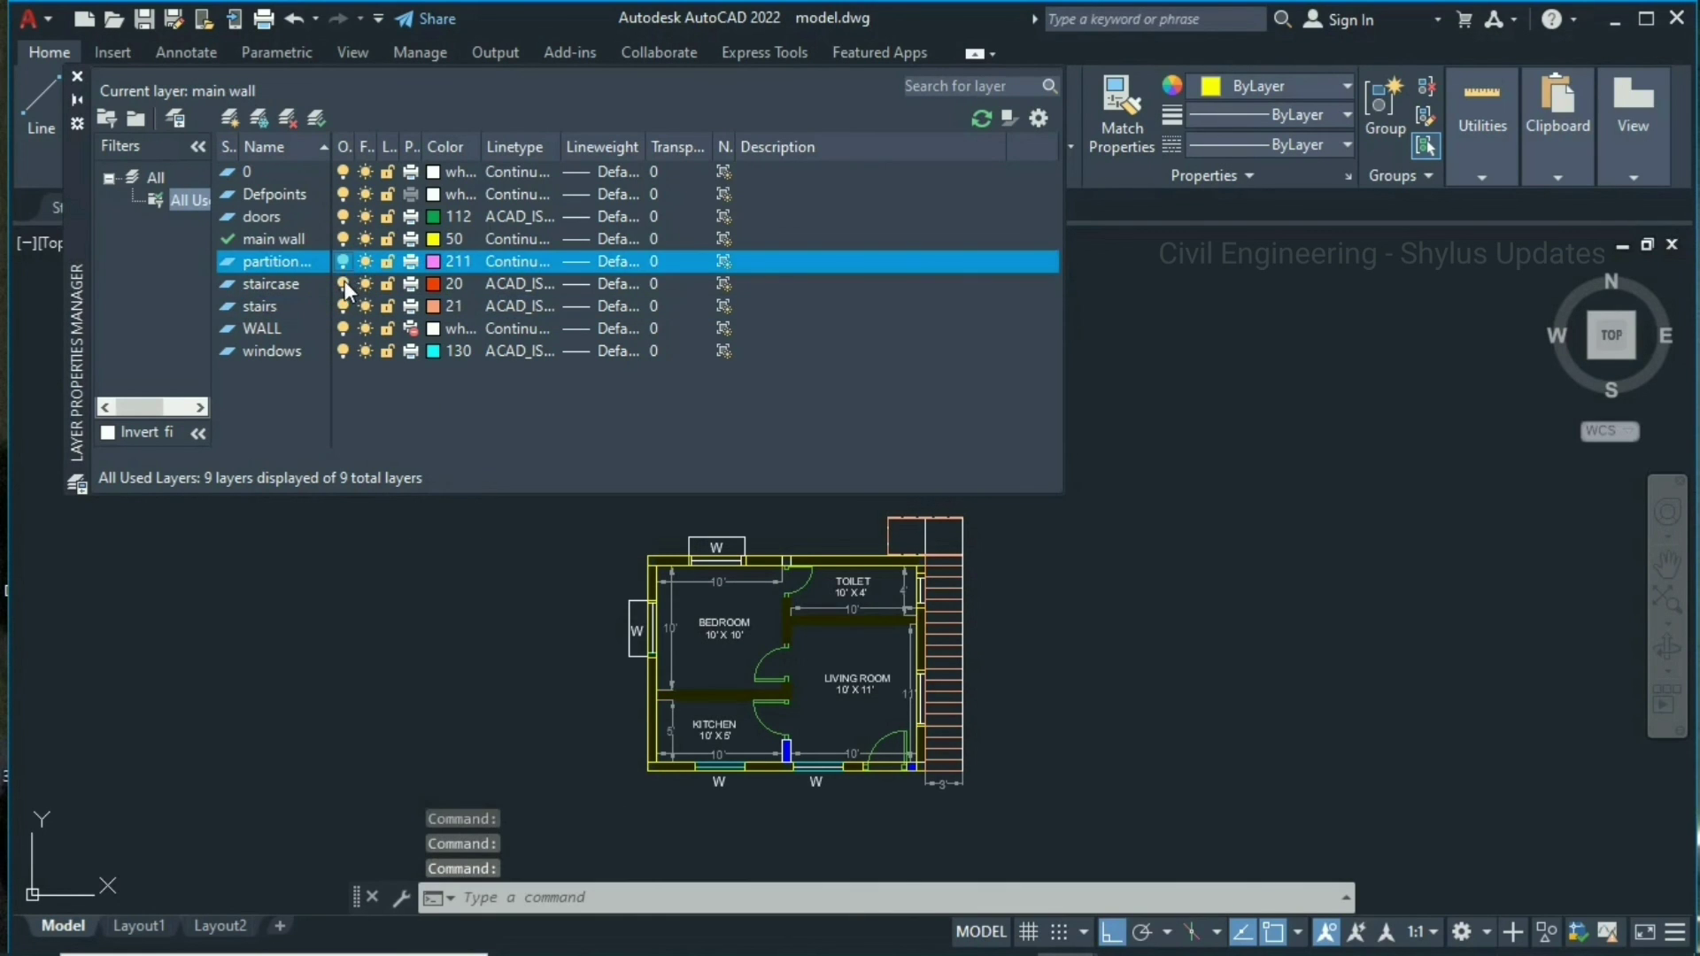
left_click(345, 283)
left_click(343, 306)
left_click(344, 329)
left_click(343, 351)
left_click(344, 216)
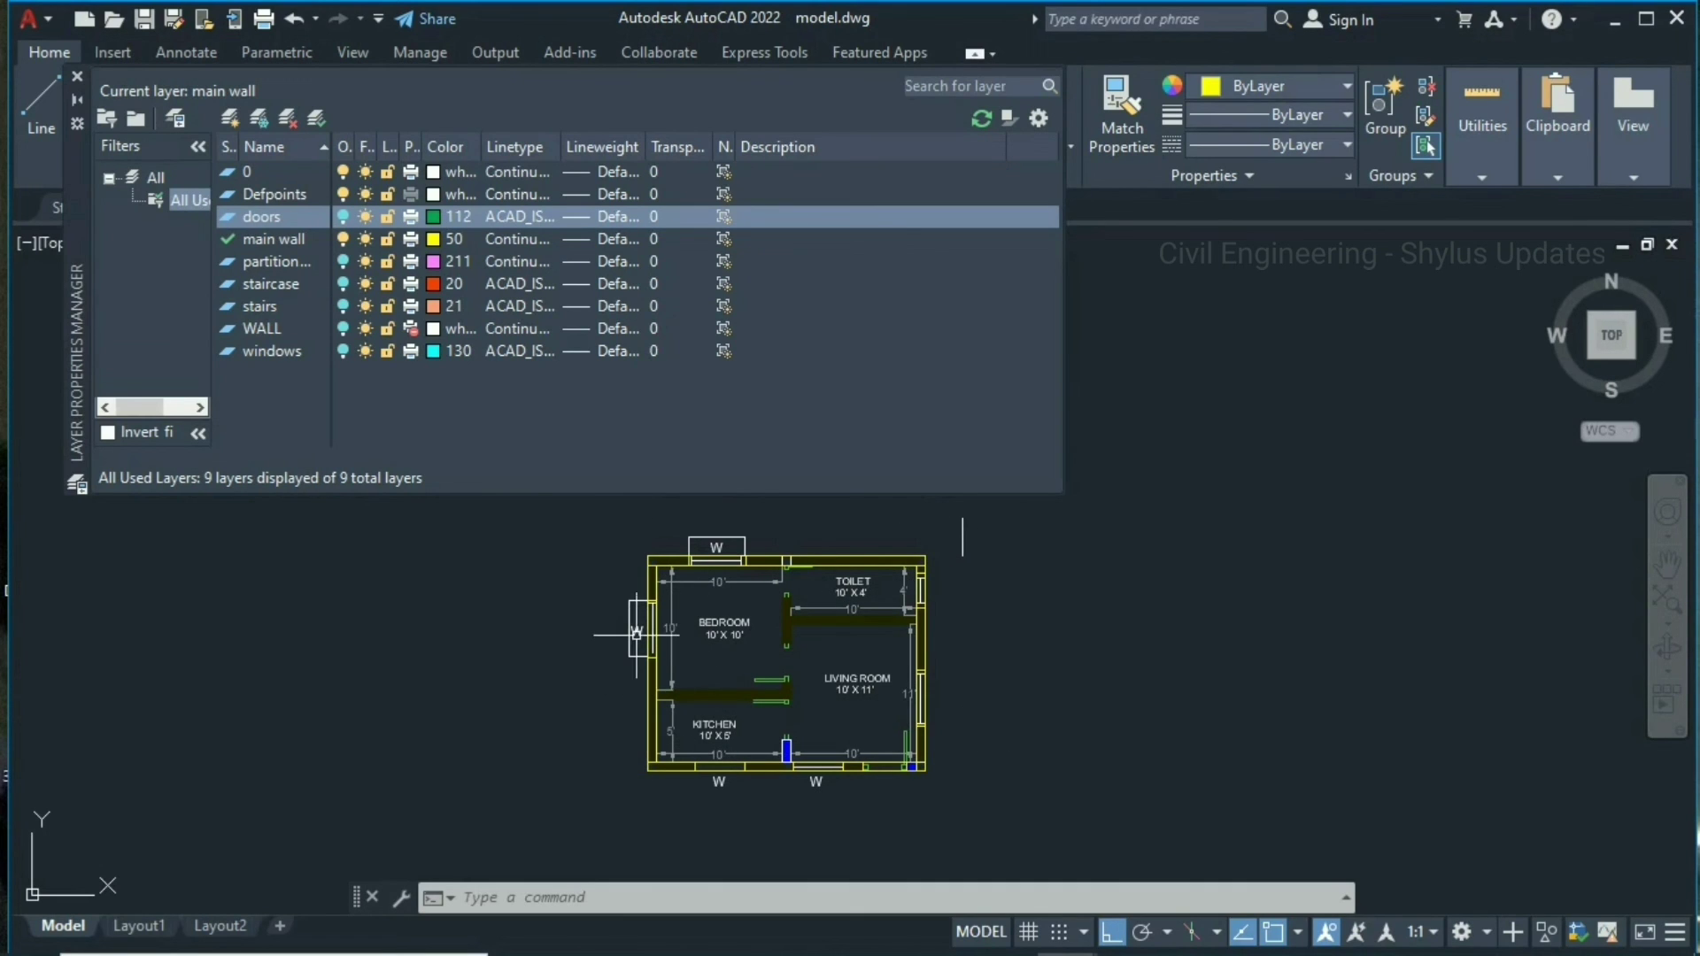
- Turn the partition, staircase, stairs, WALL and windows layers of the floor plan back on
mouse_move(635, 634)
left_click(343, 261)
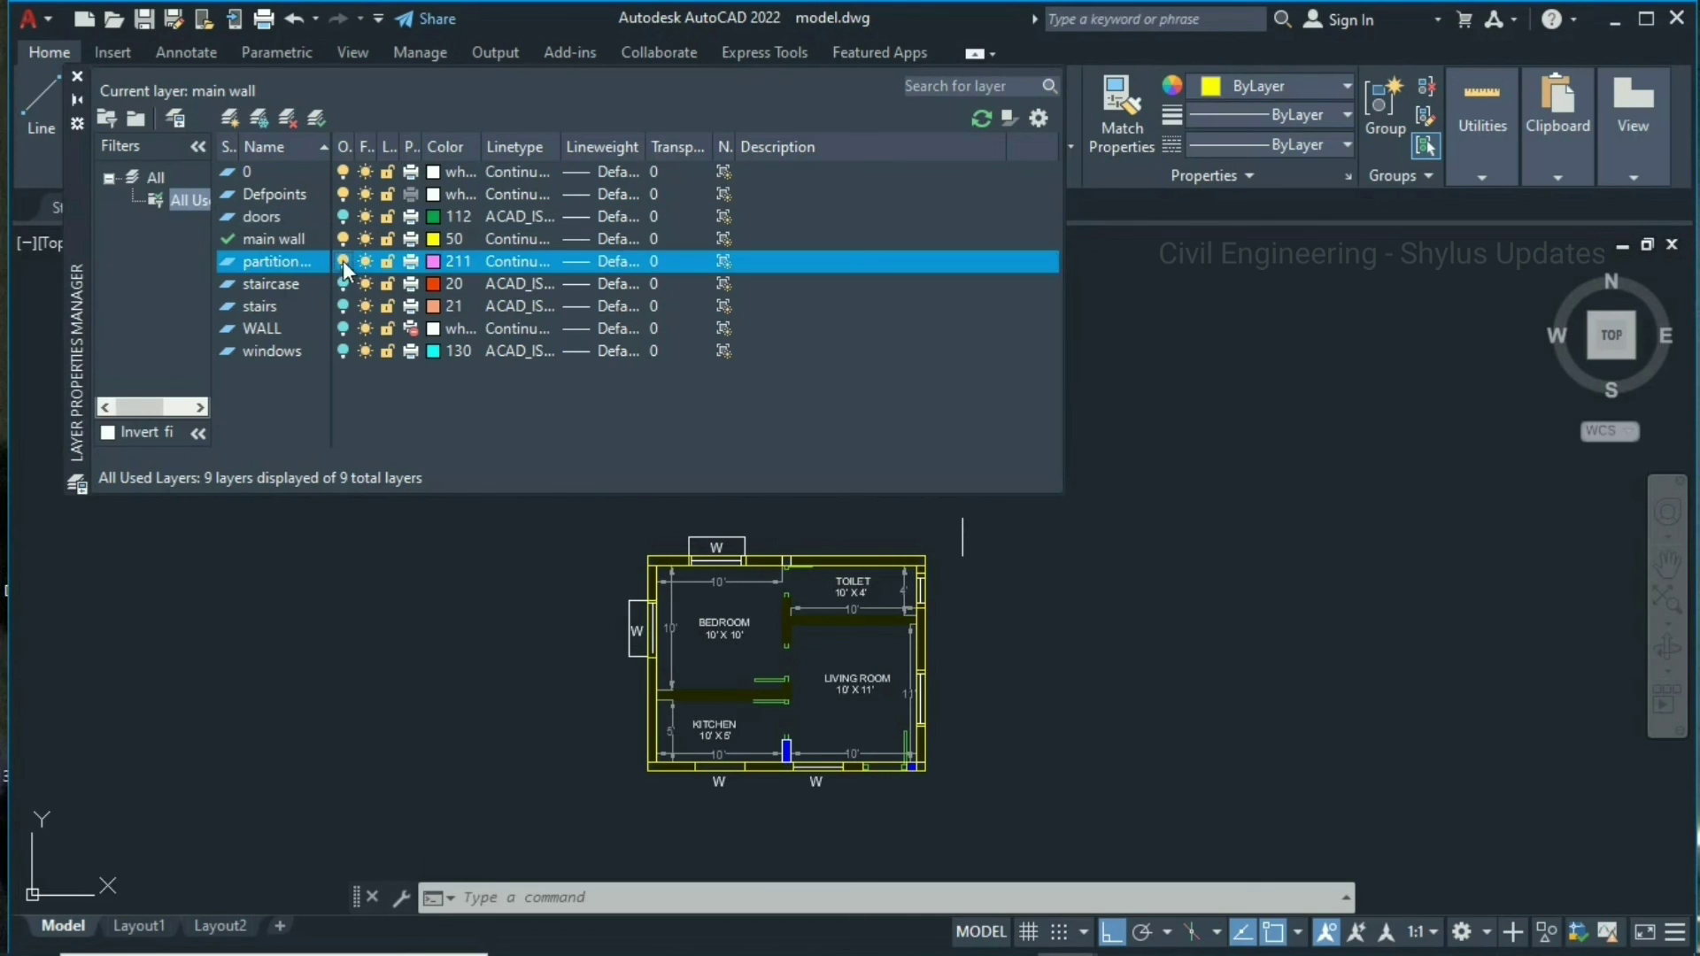
left_click(342, 283)
left_click(339, 306)
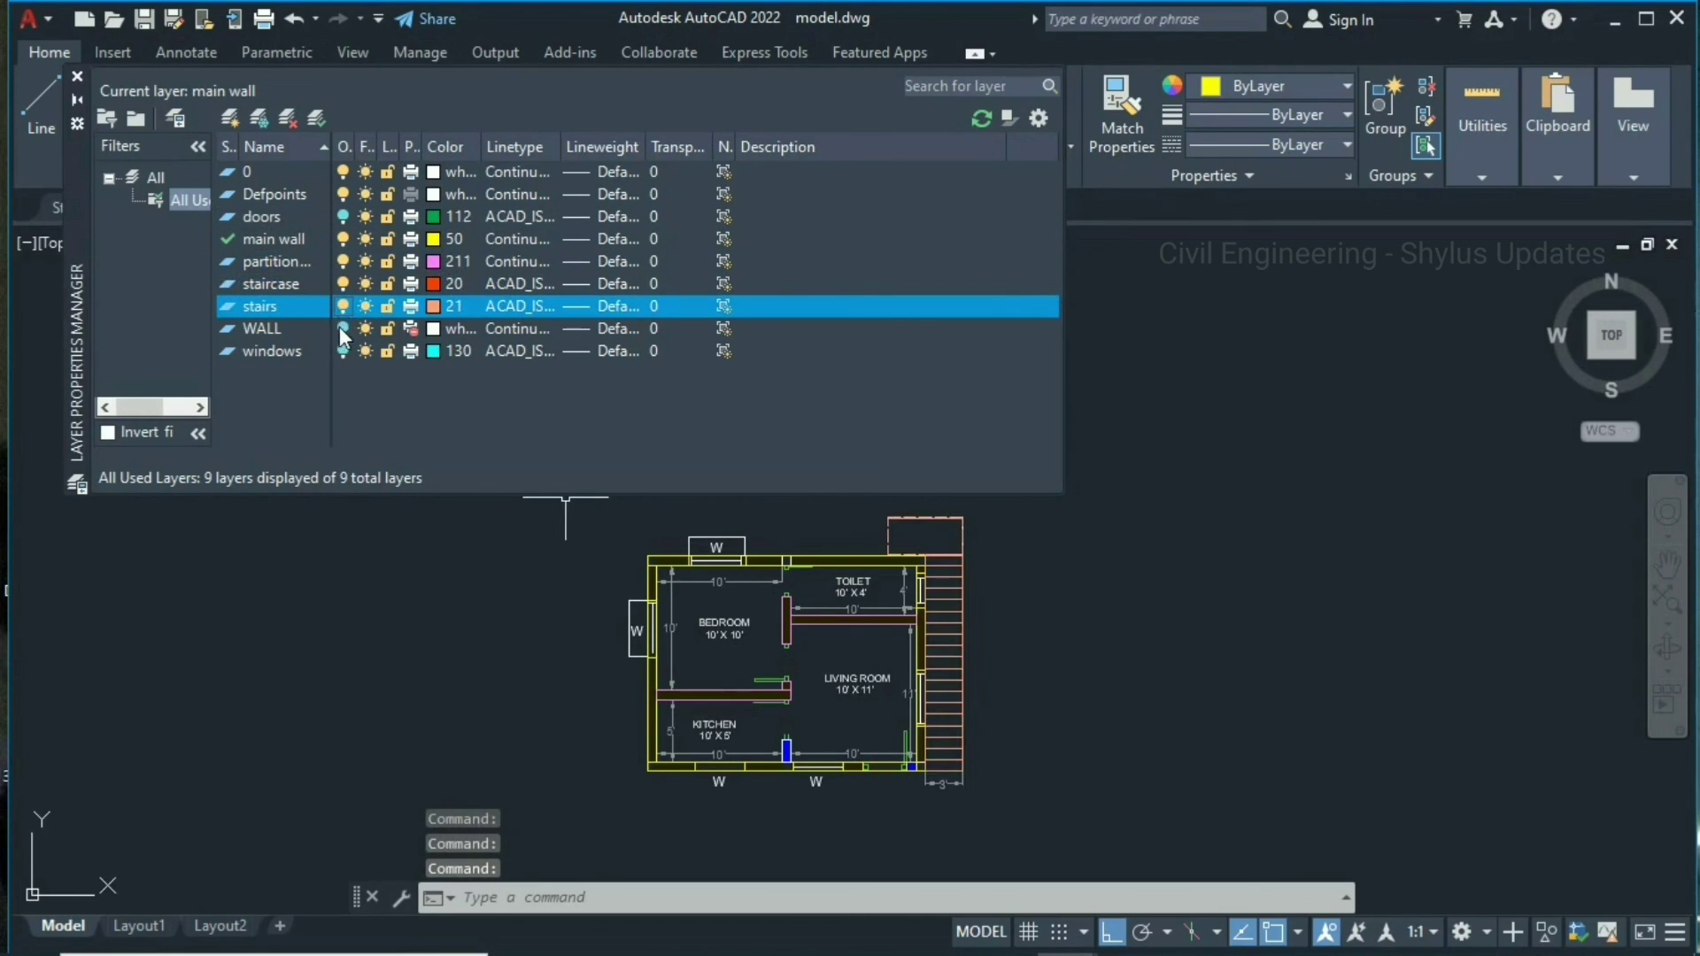
left_click(342, 328)
left_click(342, 350)
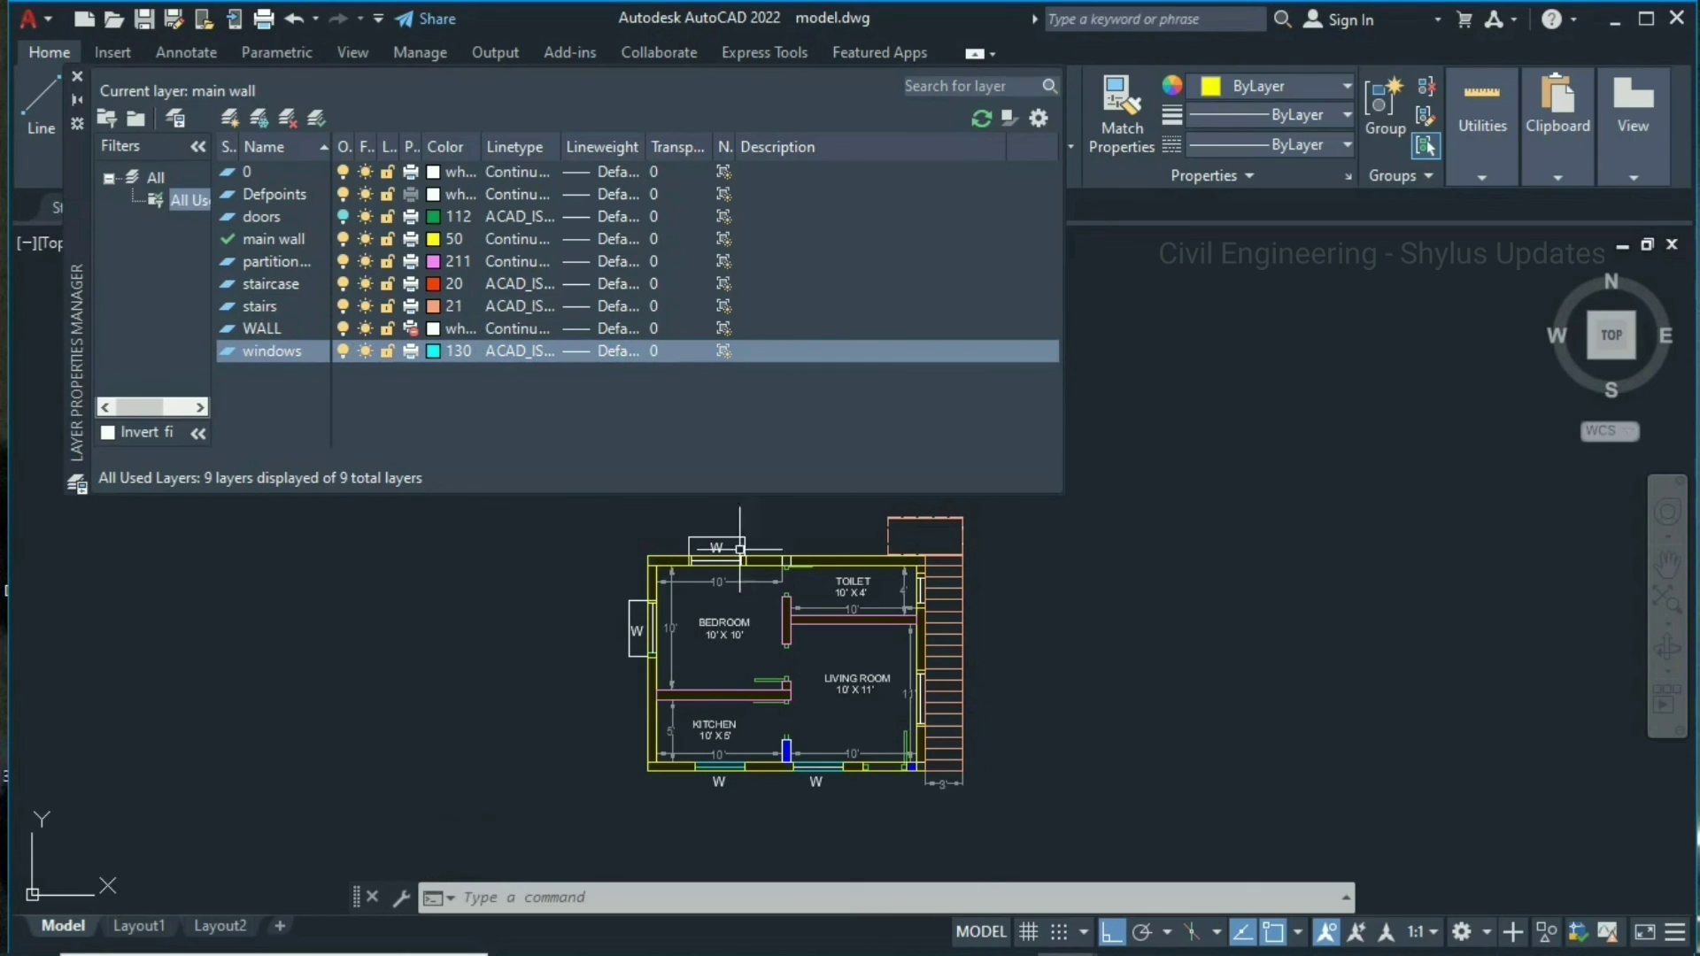